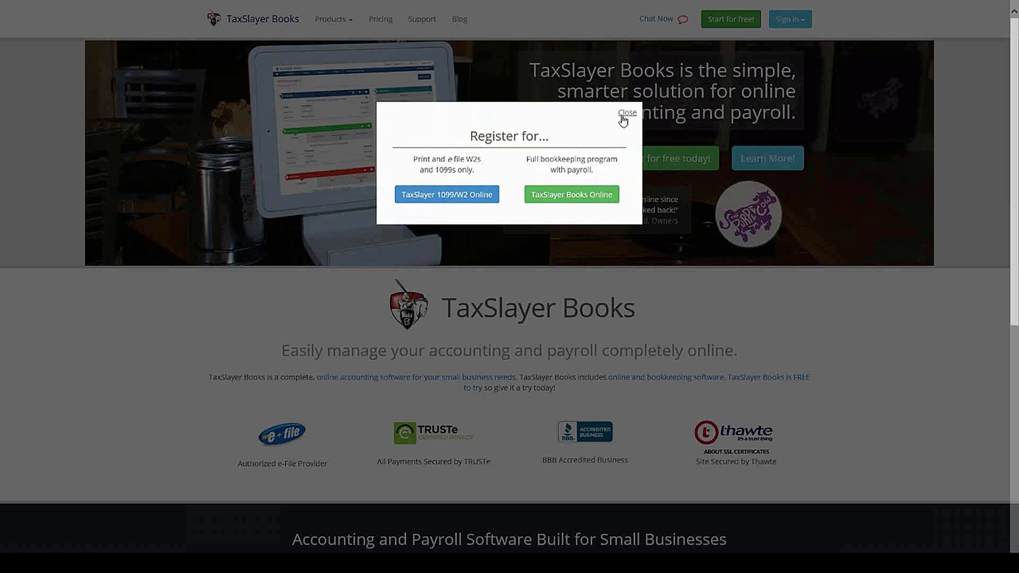
Step: Dismiss the registration prompt and sign in to TaxSlayer Books Online
click(626, 113)
click(790, 18)
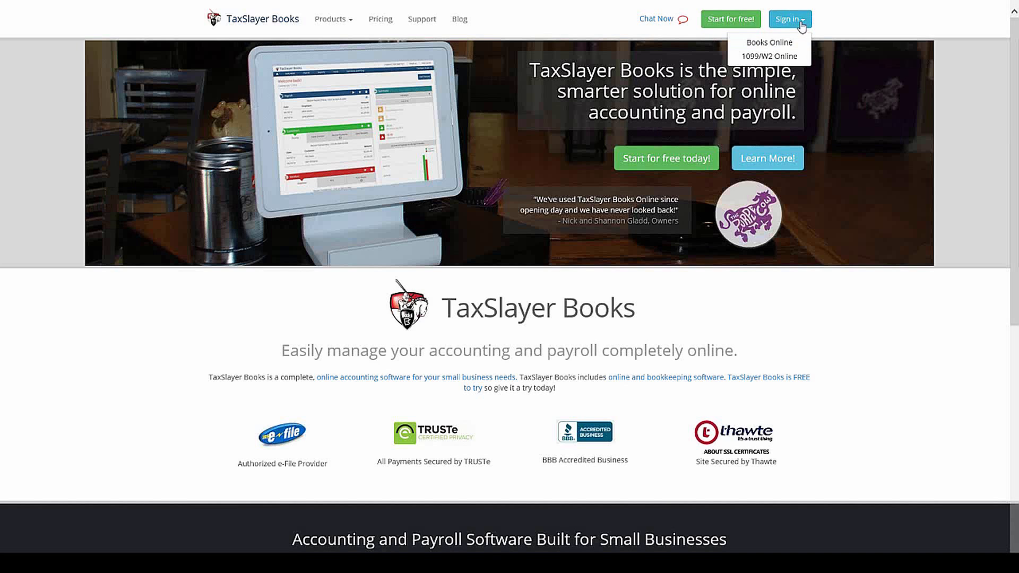
click(779, 43)
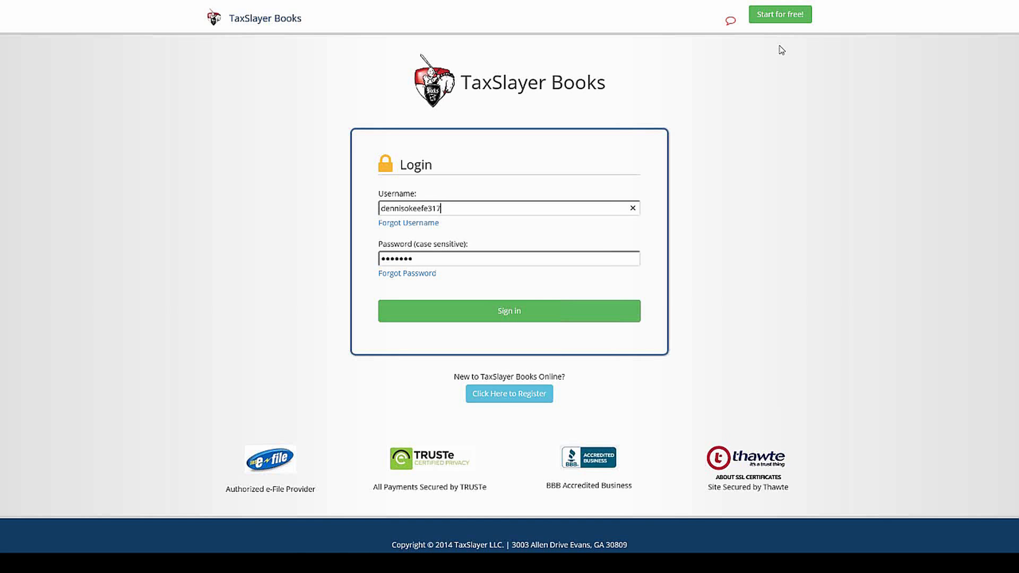
click(513, 317)
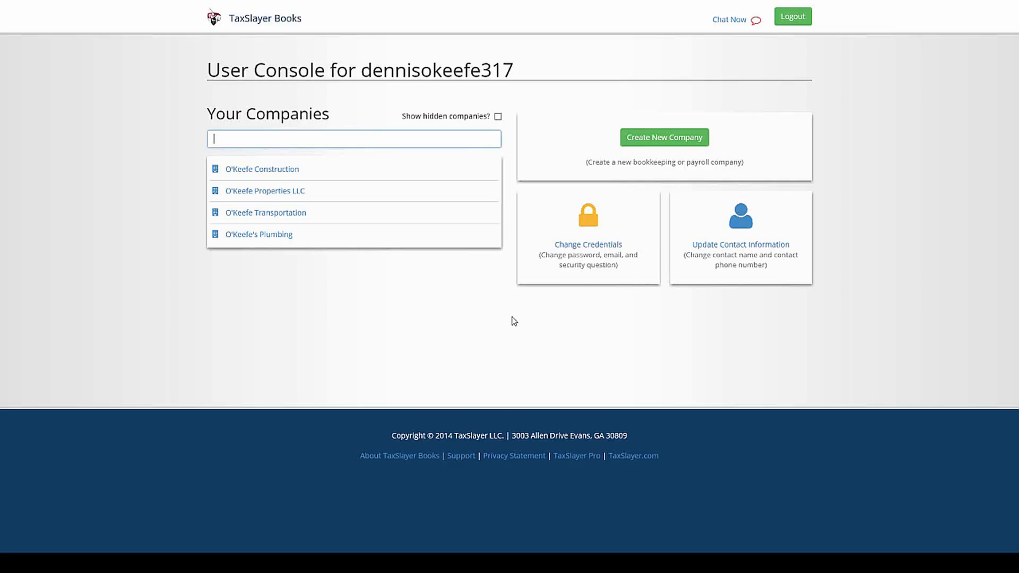
Step: Open O'Keefe Properties LLC, then switch companies to O'Keefe Transportation
click(291, 192)
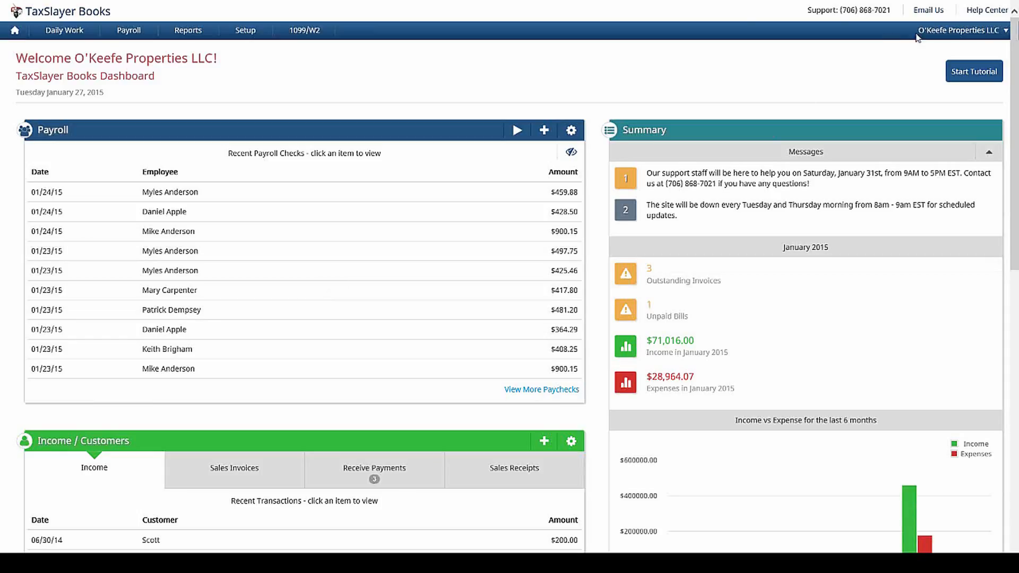
click(950, 31)
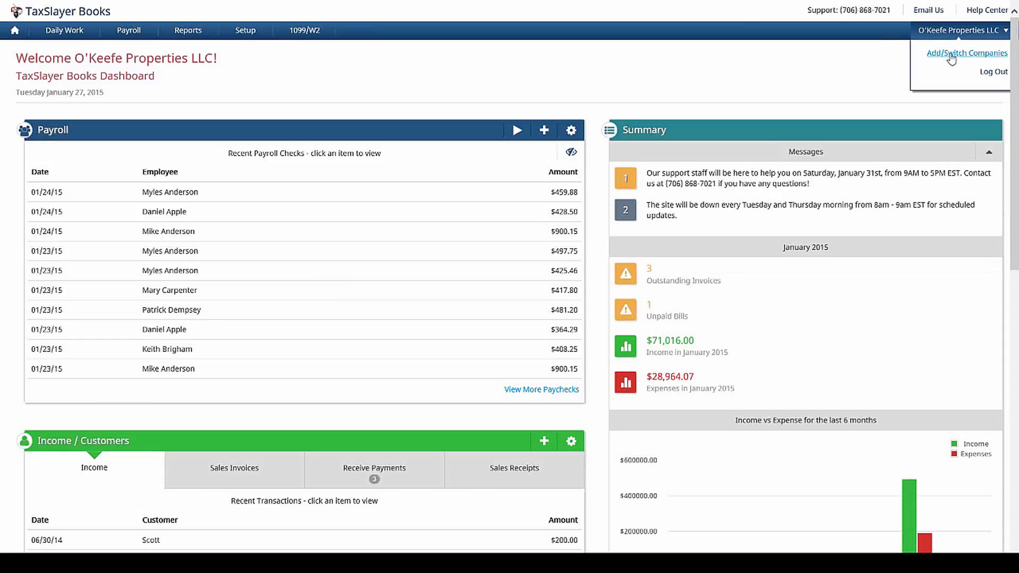
click(951, 55)
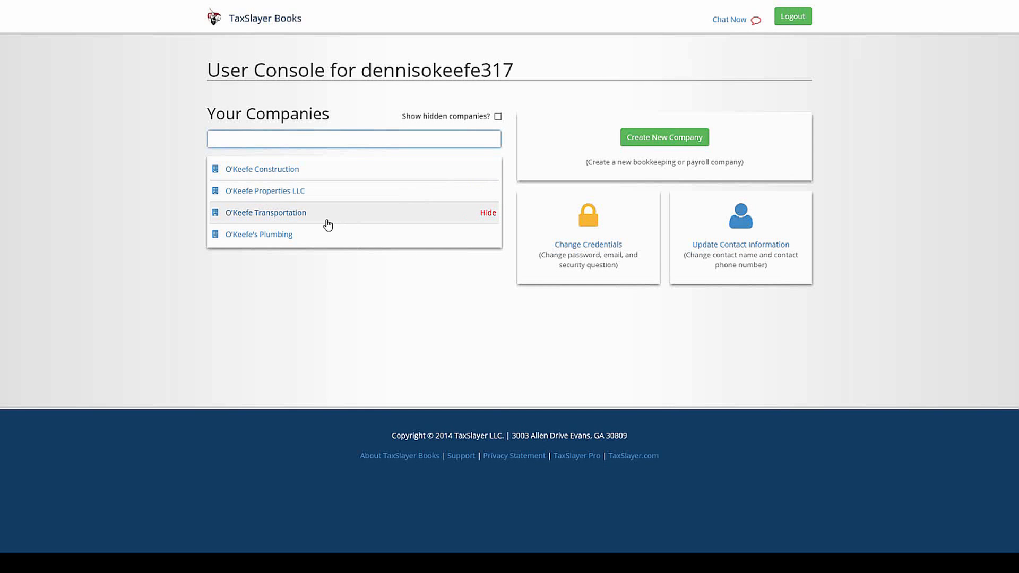
click(327, 219)
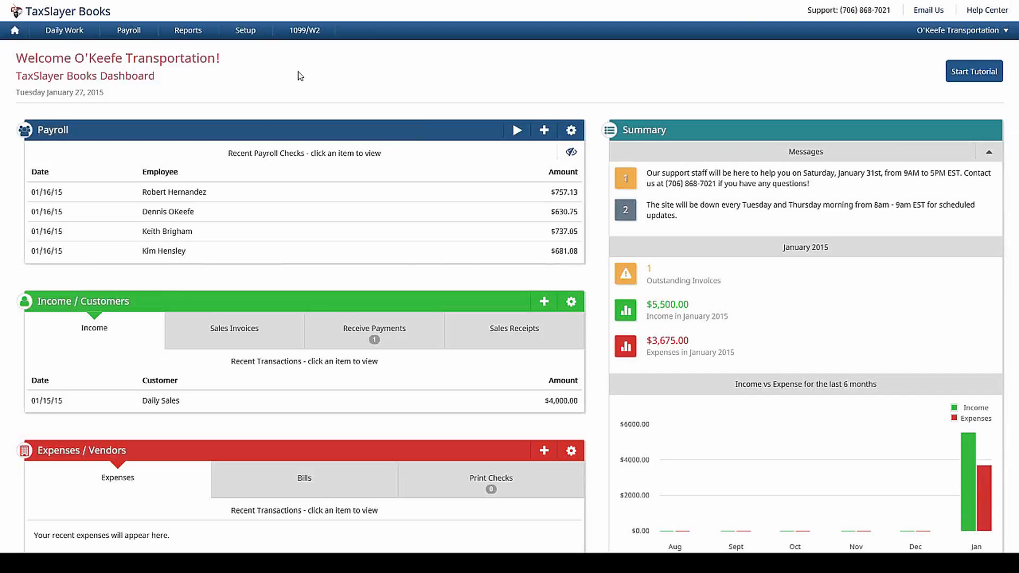
Step: Add a blank row in State Withholding ID Setup and open its state list
click(131, 35)
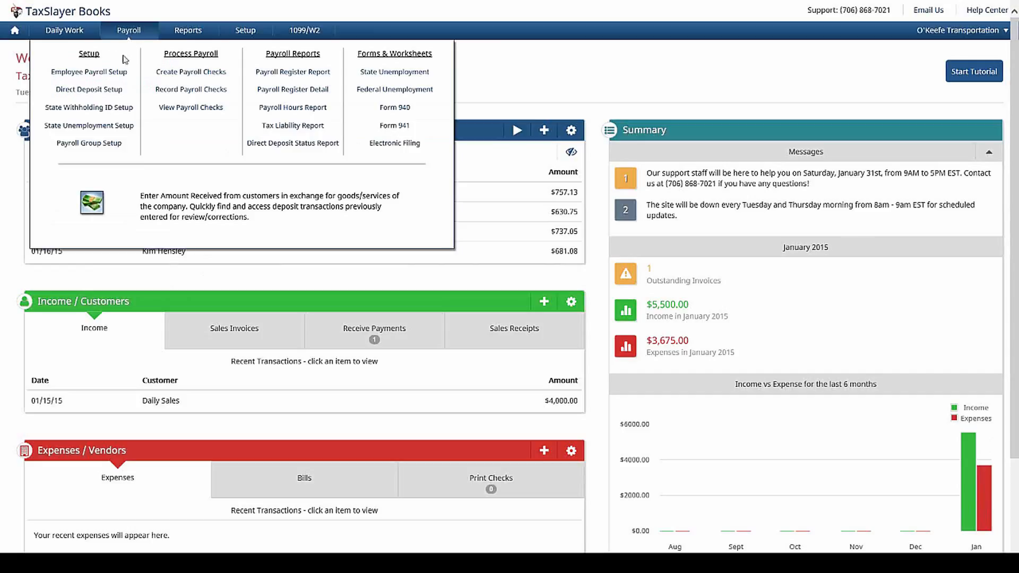
click(126, 108)
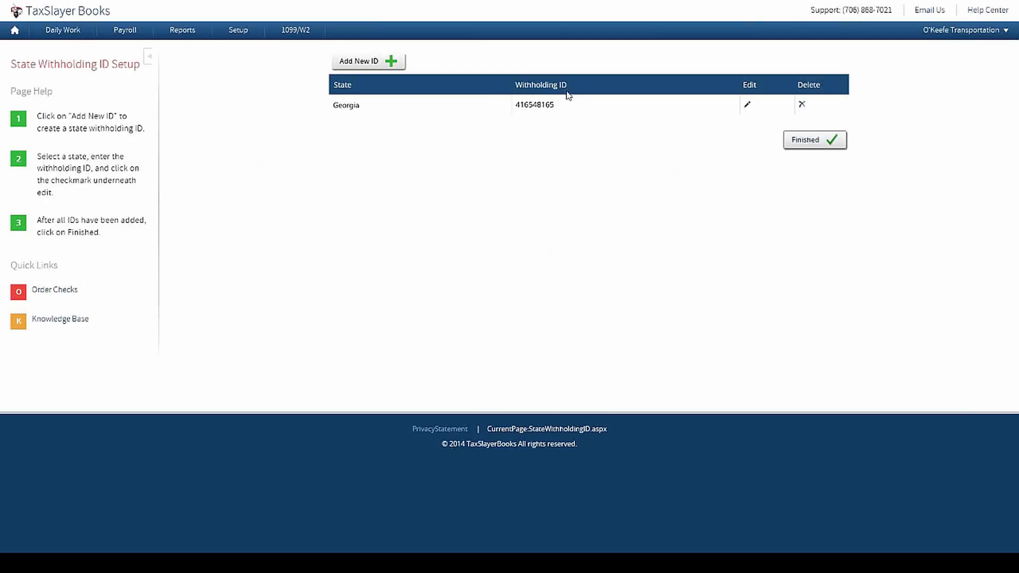
click(358, 67)
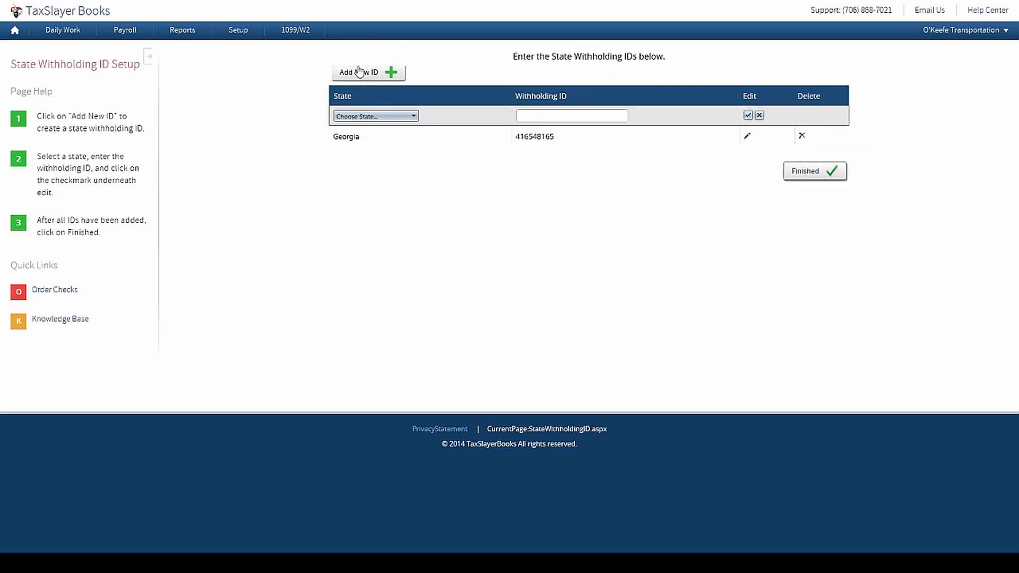
click(383, 116)
Step: Review Georgia's 1.75% unemployment rate and $9,500 wage limit, then return to the dashboard
click(16, 36)
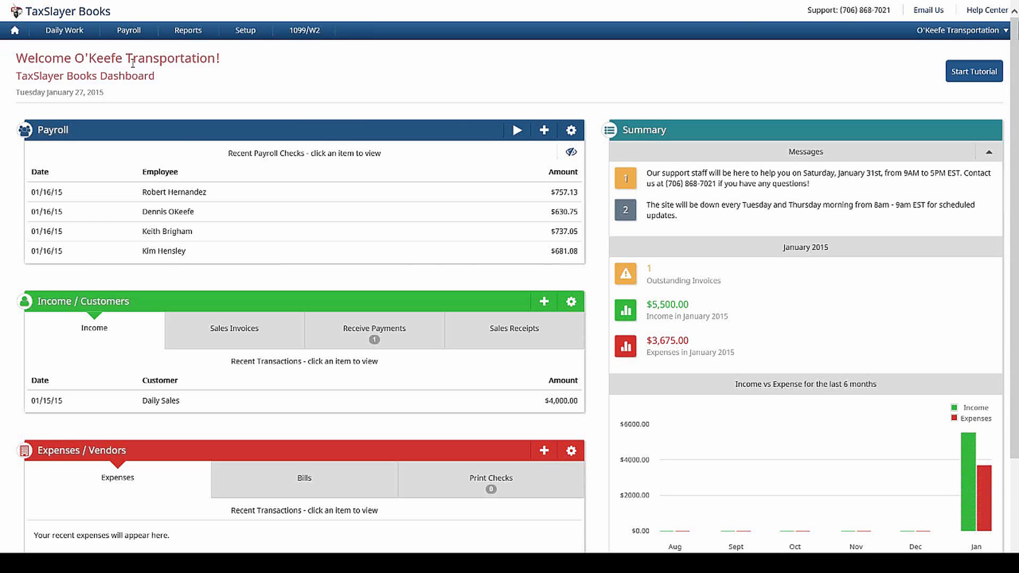
mouse_move(128, 32)
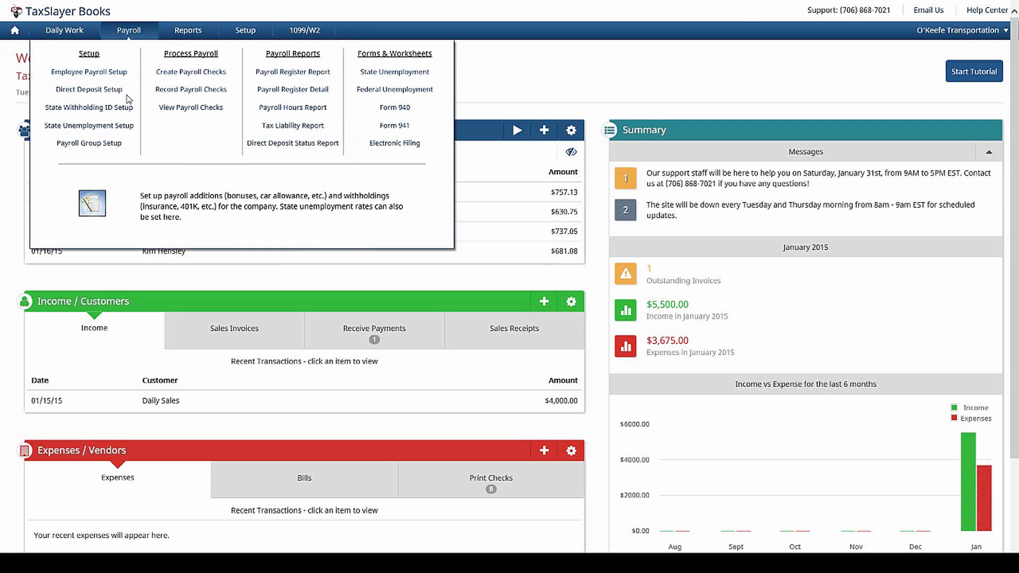
click(114, 127)
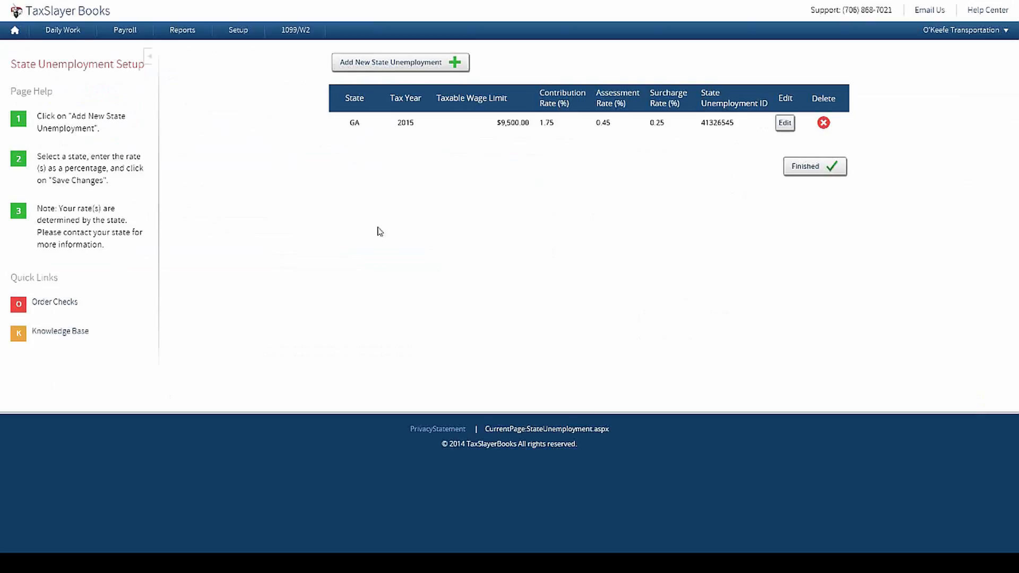
click(14, 31)
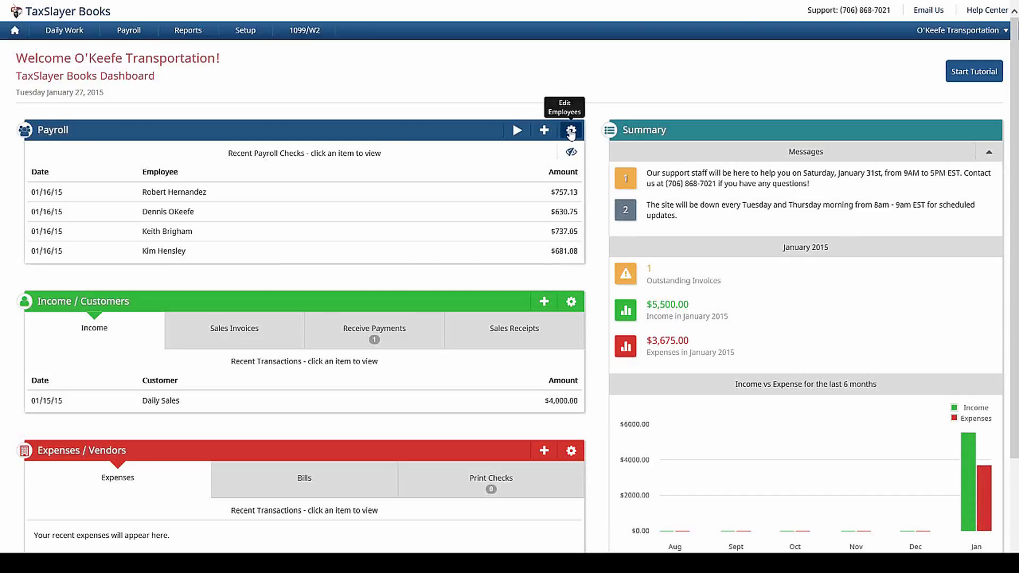
Step: Edit the first employee from the payroll employee list
click(571, 131)
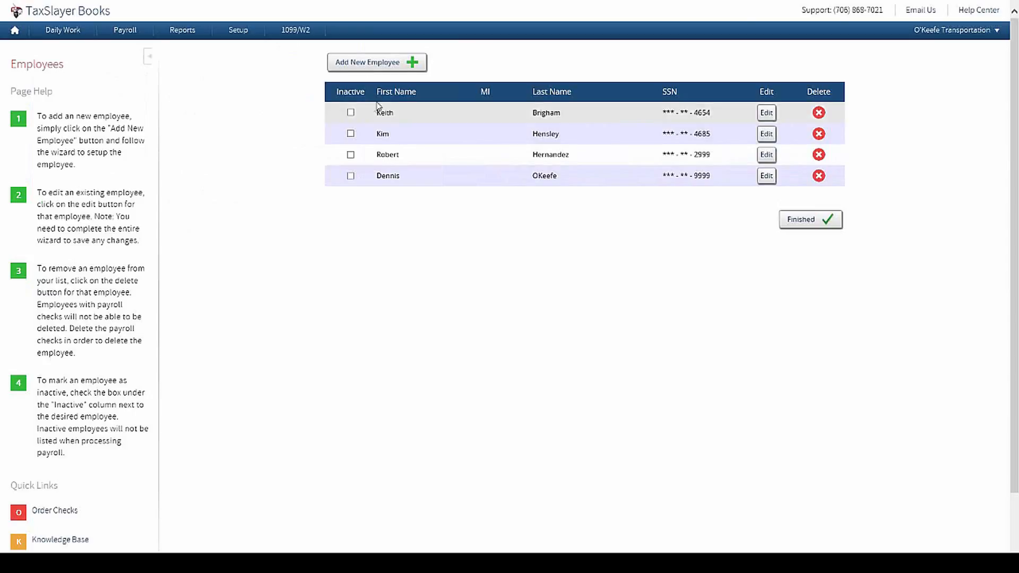
click(766, 114)
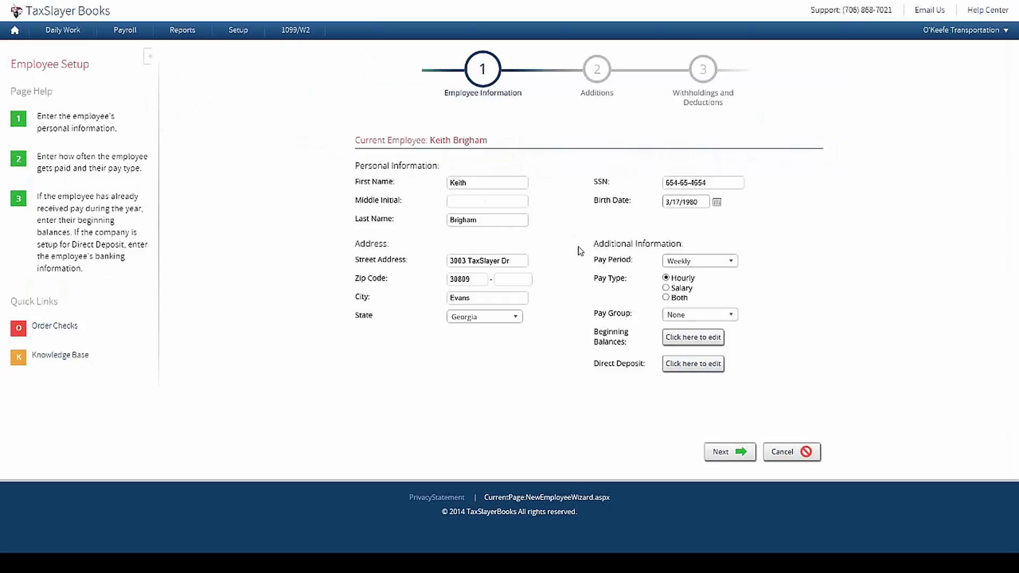
Step: Keep the Weekly pay period, review beginning balances and direct deposit unchanged, and continue
click(725, 262)
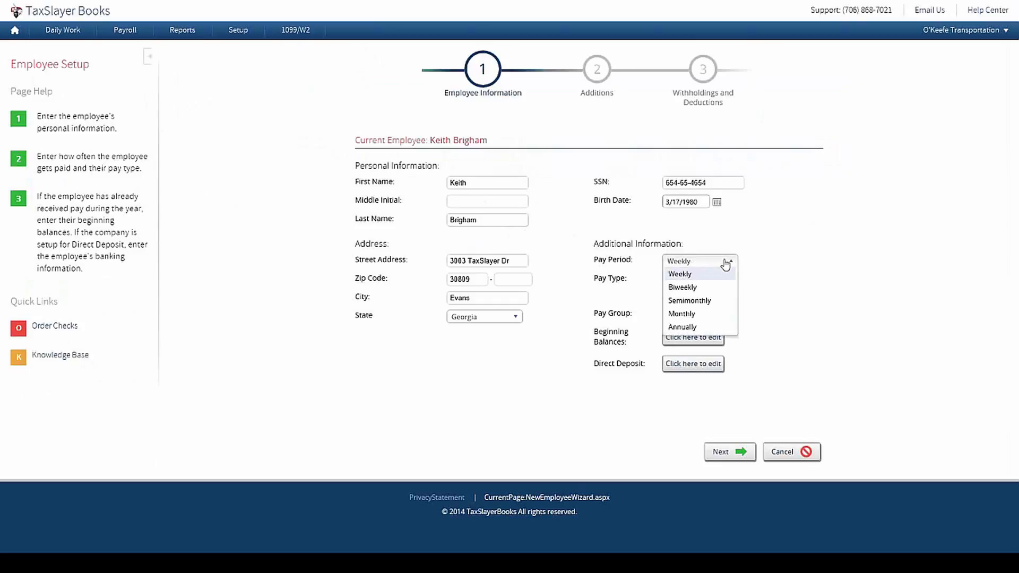
click(726, 263)
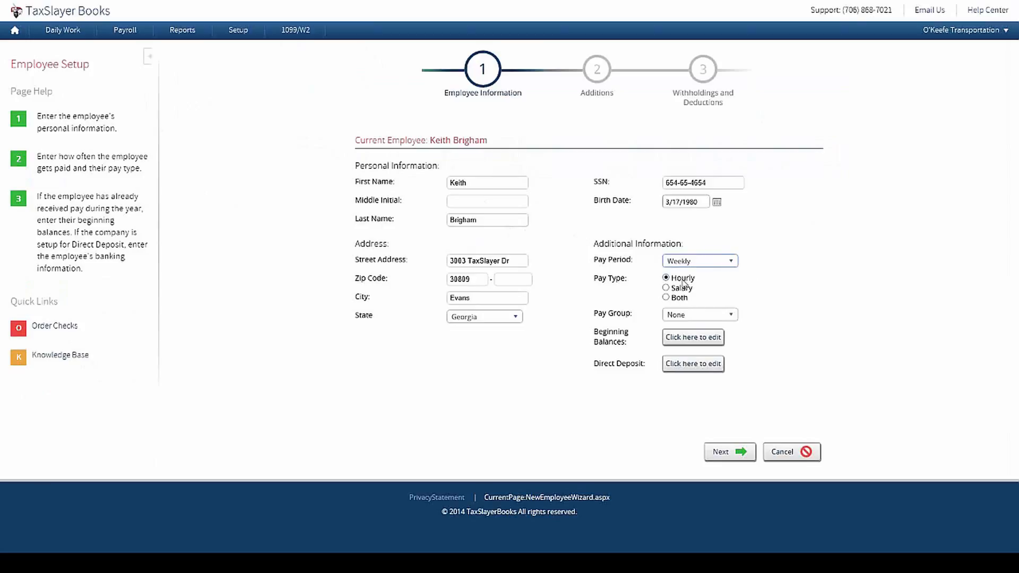
click(716, 339)
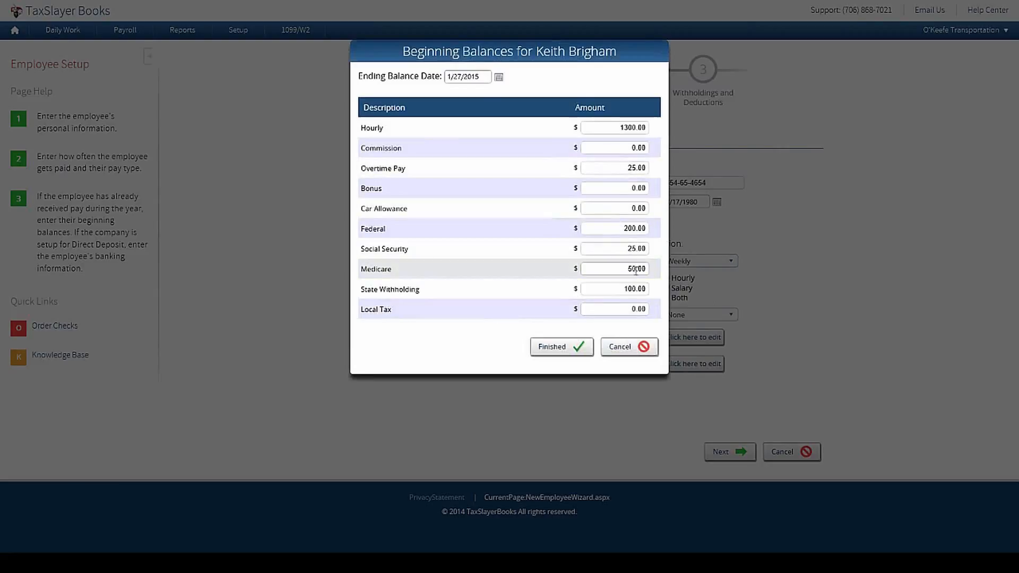
click(643, 350)
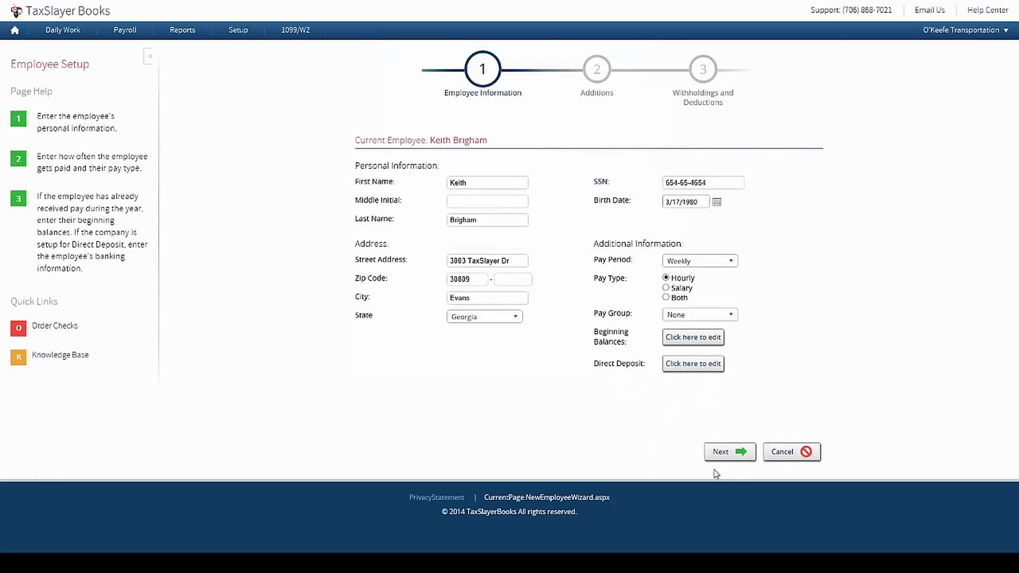
click(704, 363)
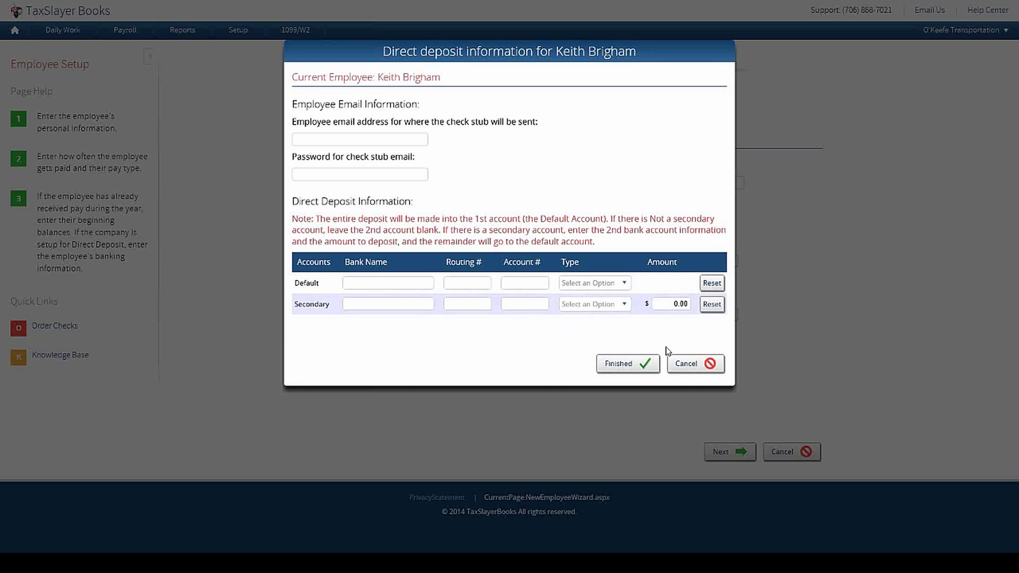
click(684, 364)
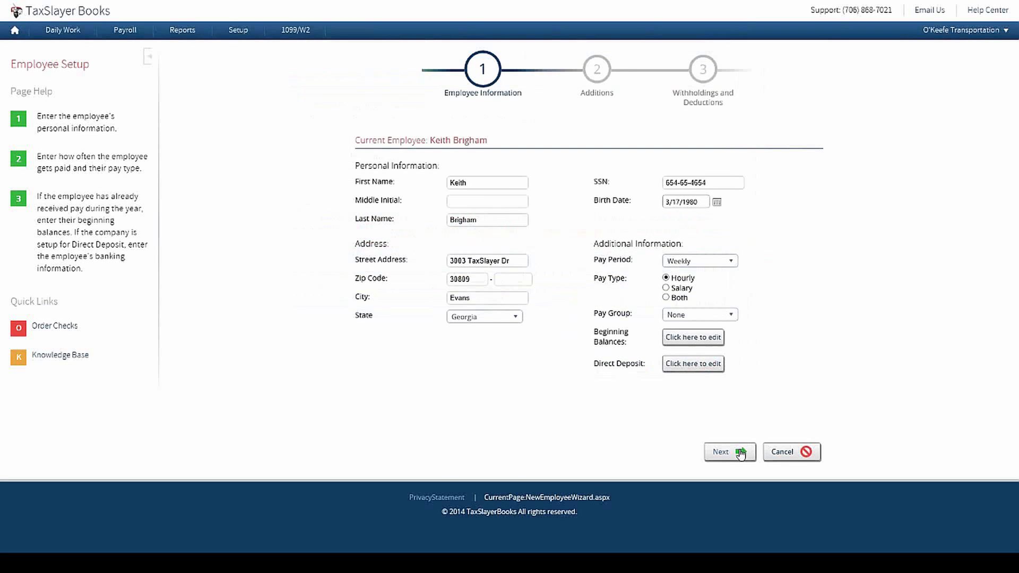
click(740, 451)
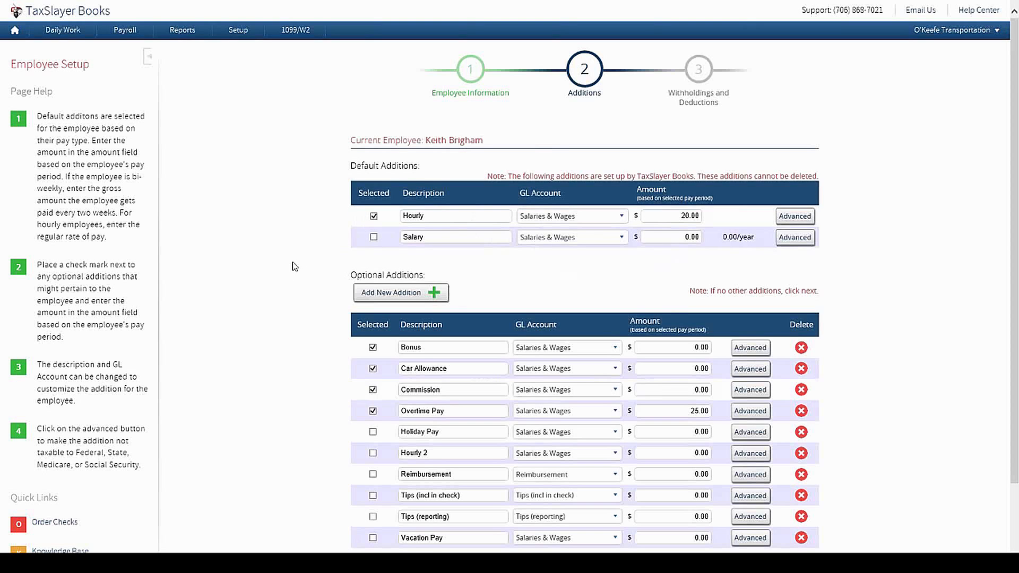
Step: Delete the Vacation Pay addition and move on to Withholdings and Deductions
scroll(295, 266, down, 2)
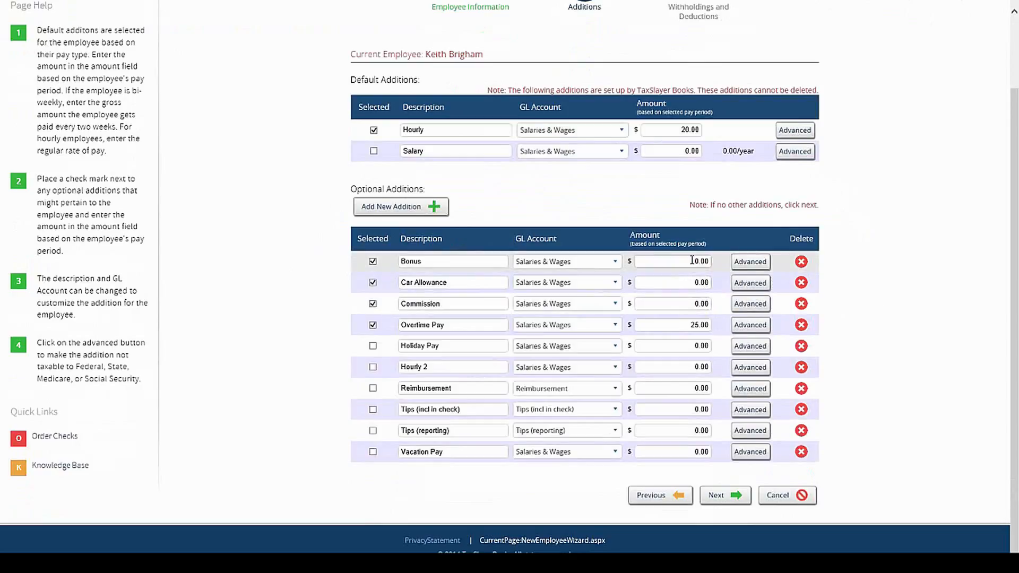
click(802, 452)
click(572, 333)
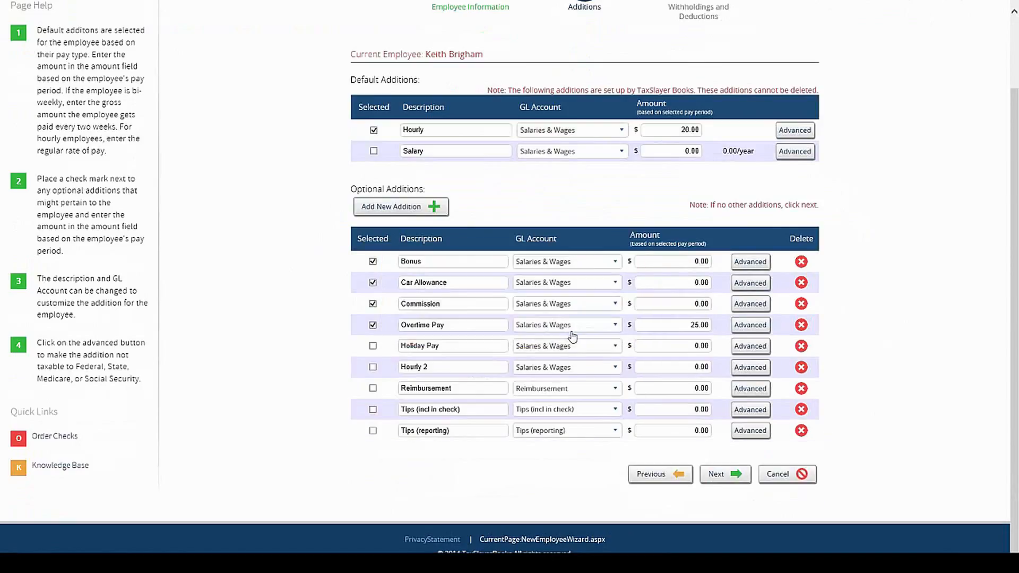
click(723, 476)
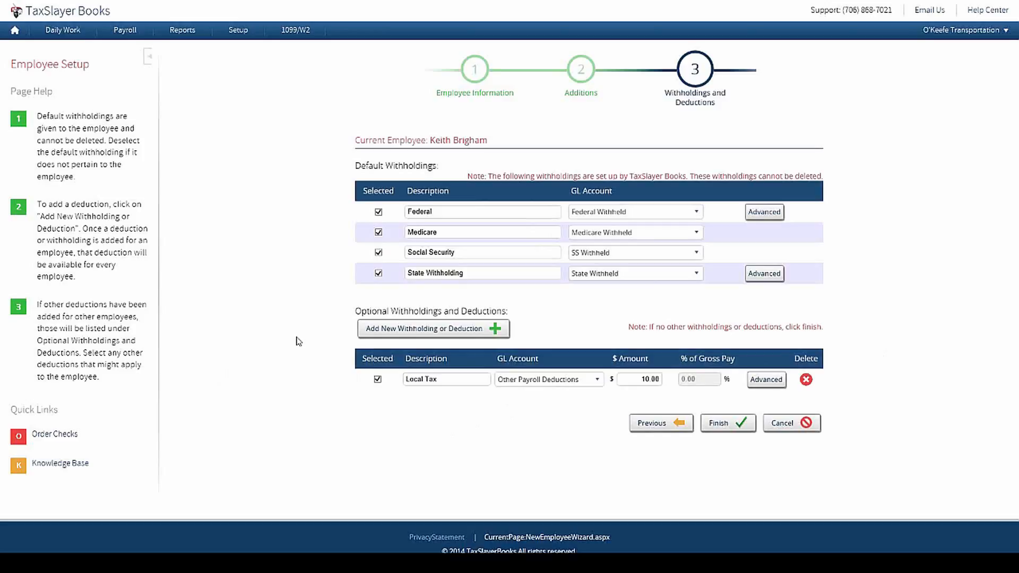
Step: Discard a new withholding and finish the employee with only the Local Tax deduction
click(374, 330)
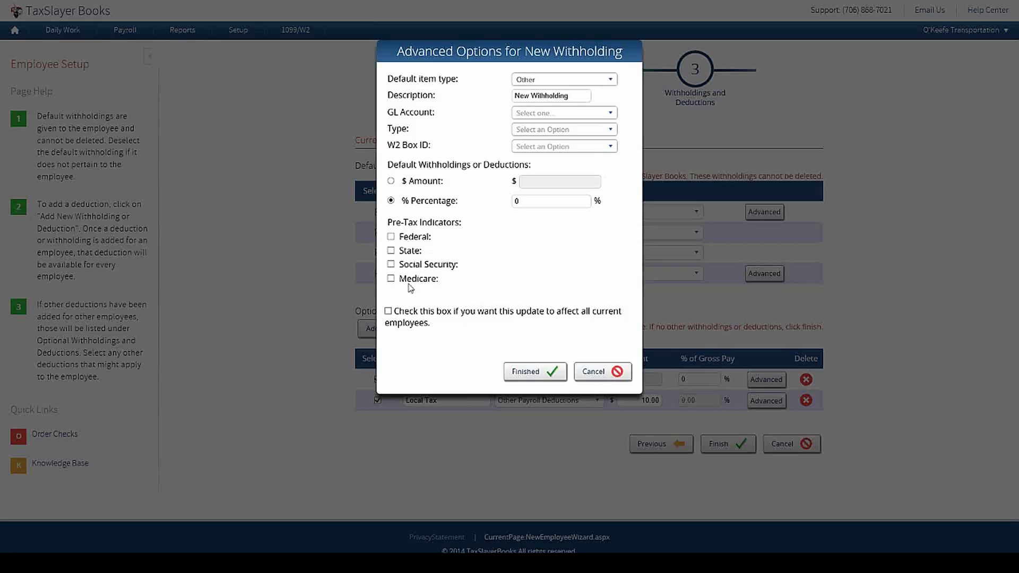
click(597, 374)
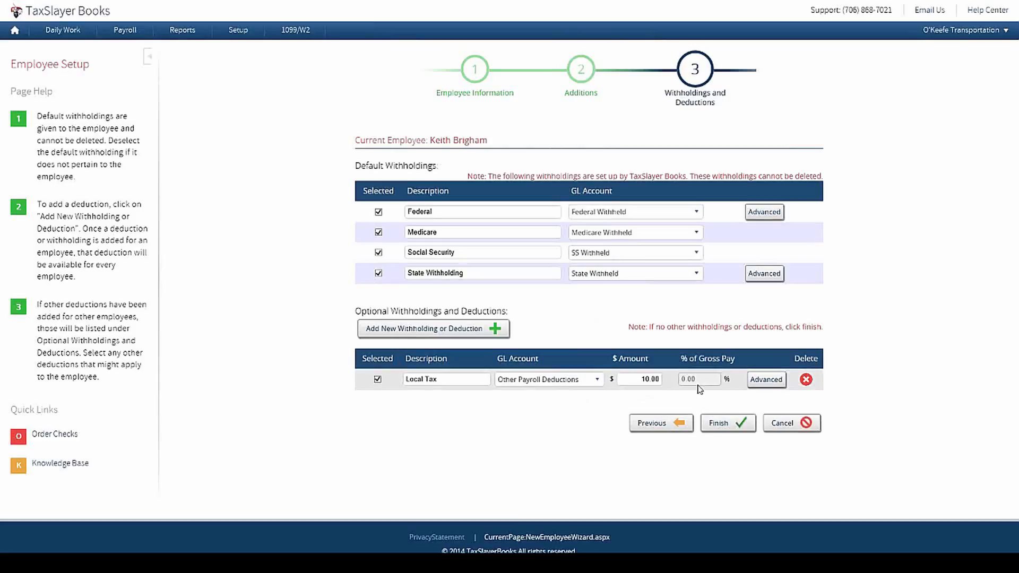
click(748, 426)
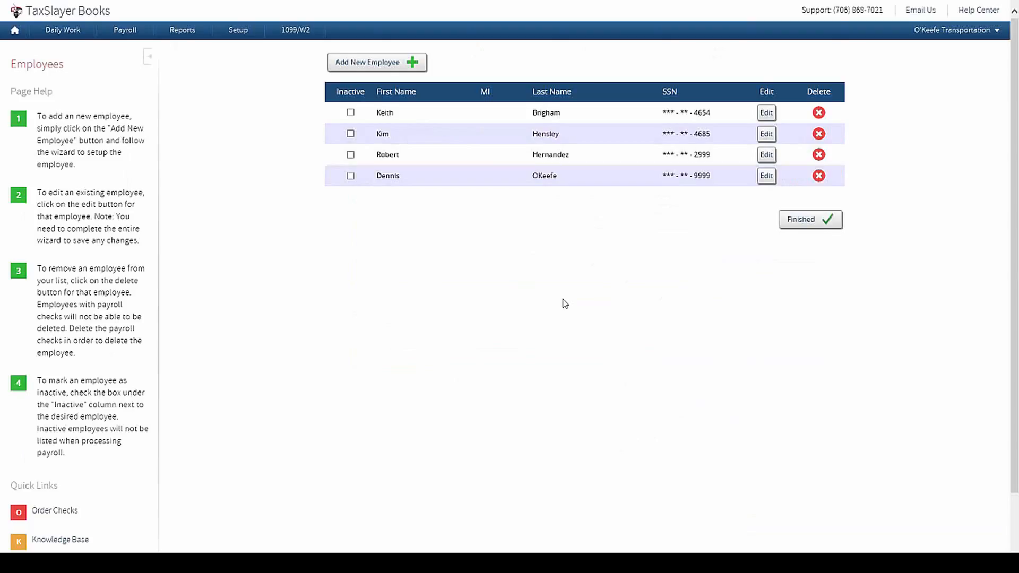
Step: Return to the dashboard and open the Payroll menu
click(14, 33)
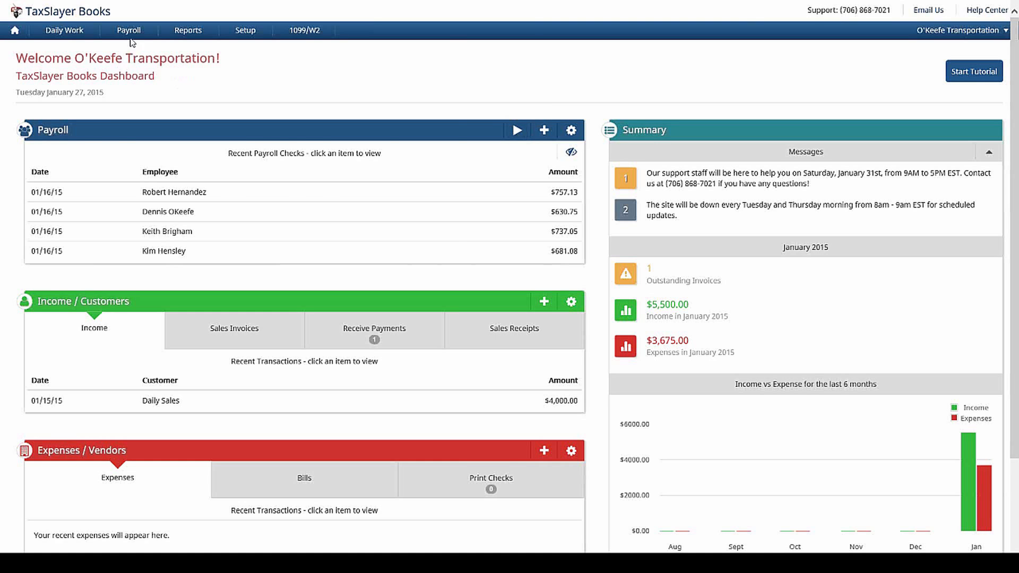
click(134, 31)
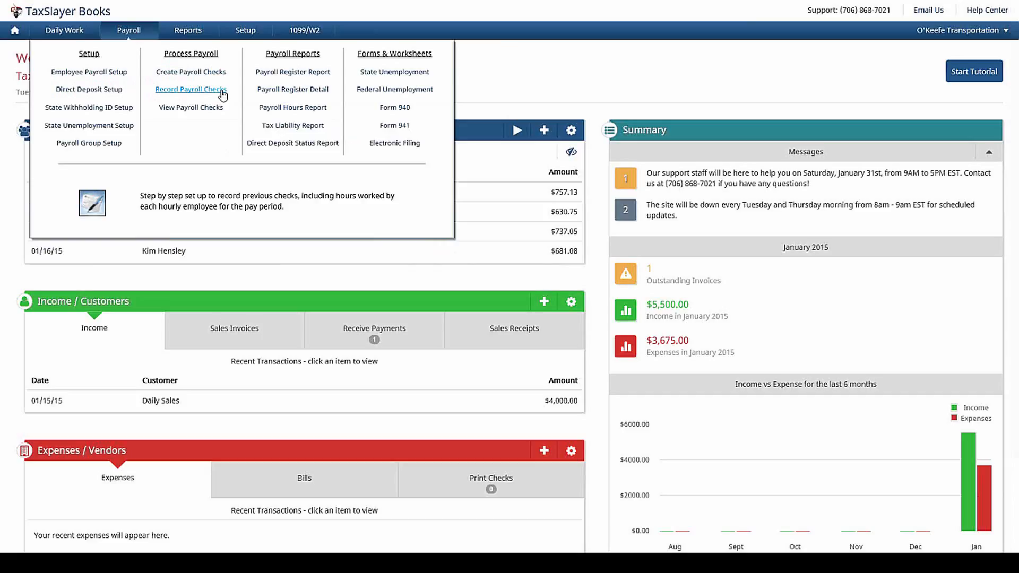
Step: Start Pay Employees at check 7, check date 1/30/2015, period ending 1/23/2015
click(518, 131)
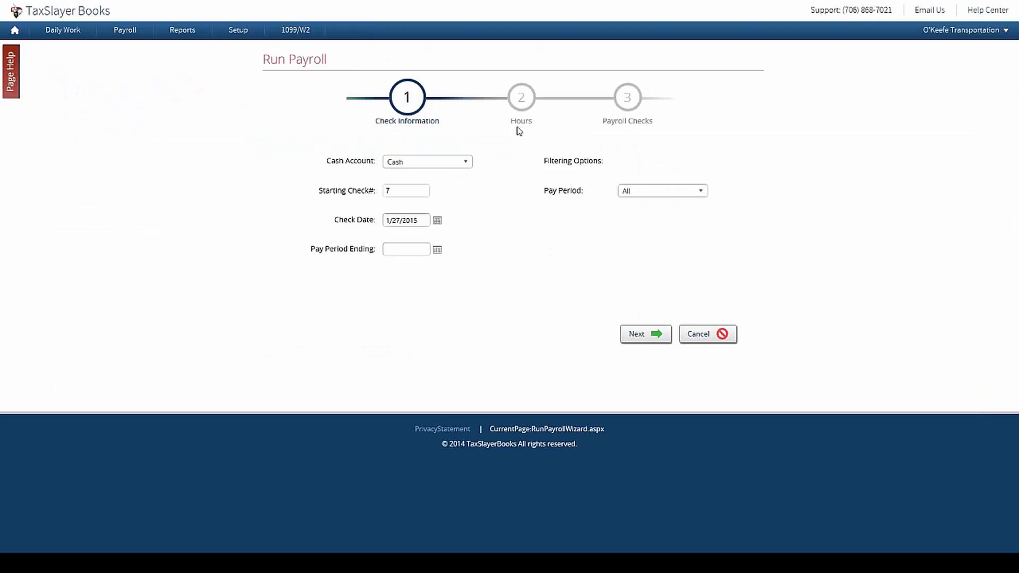
click(390, 189)
click(438, 221)
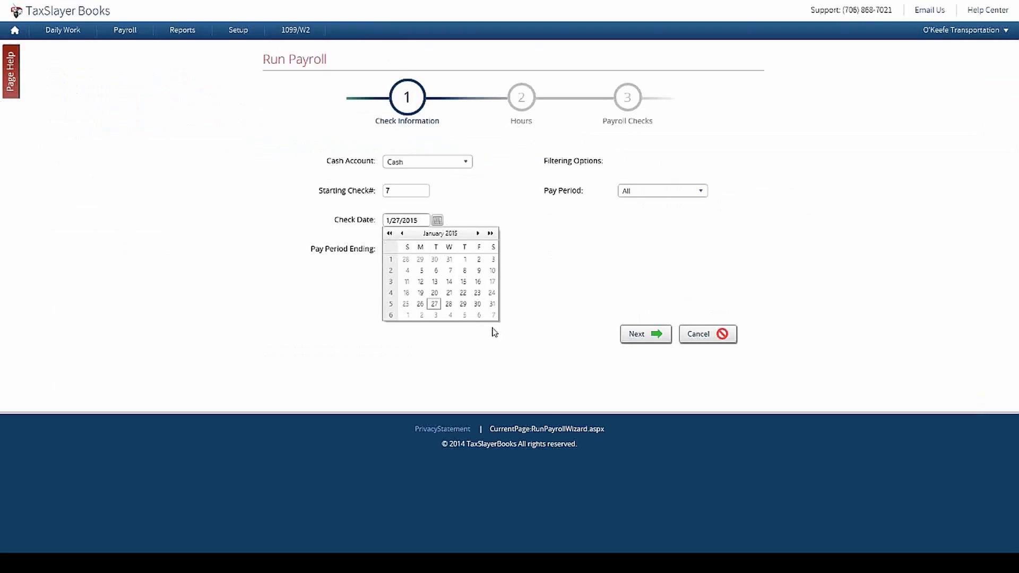
click(478, 303)
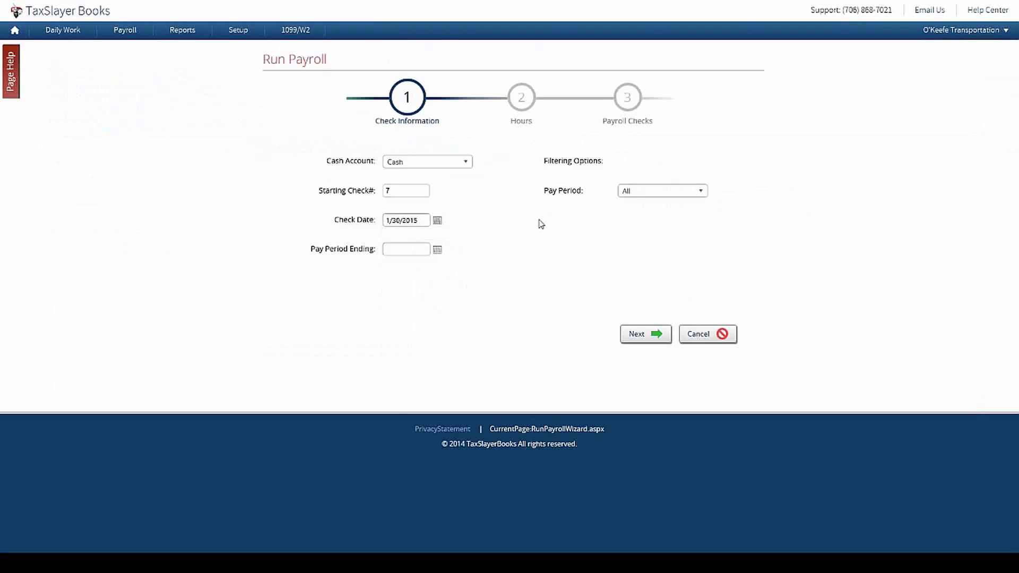
click(437, 250)
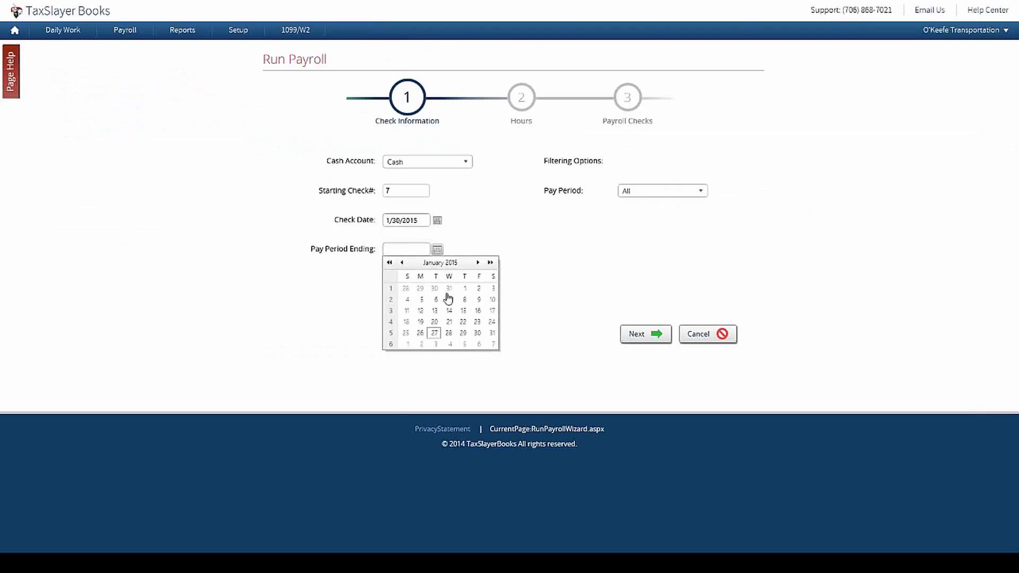
click(477, 321)
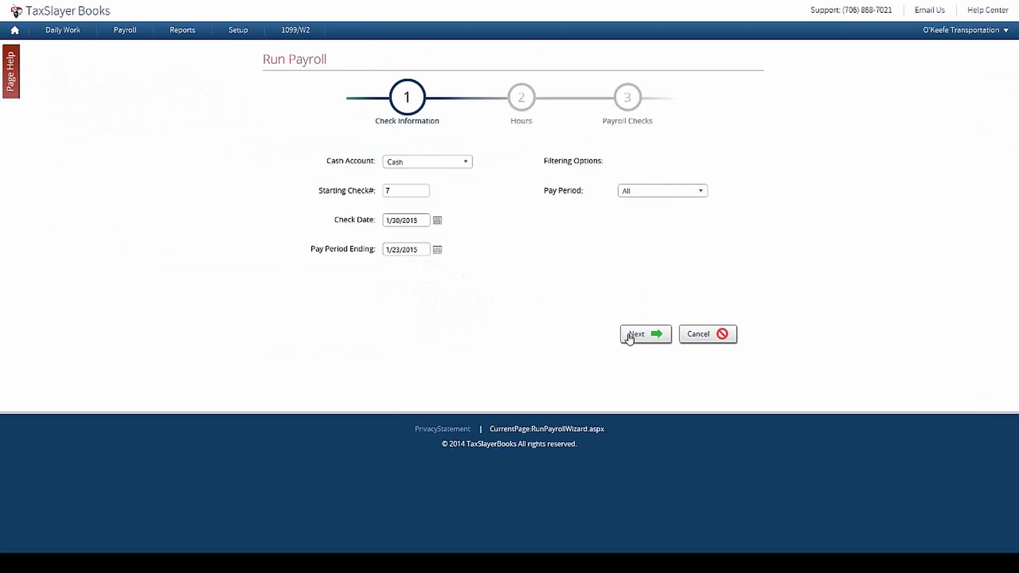
click(645, 335)
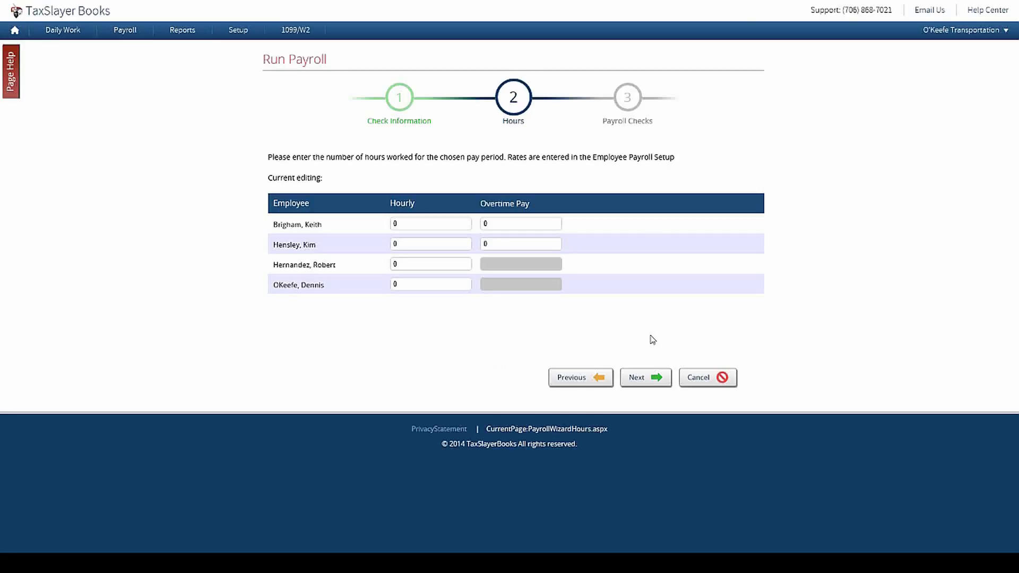
text(440)
key(Tab)
click(456, 224)
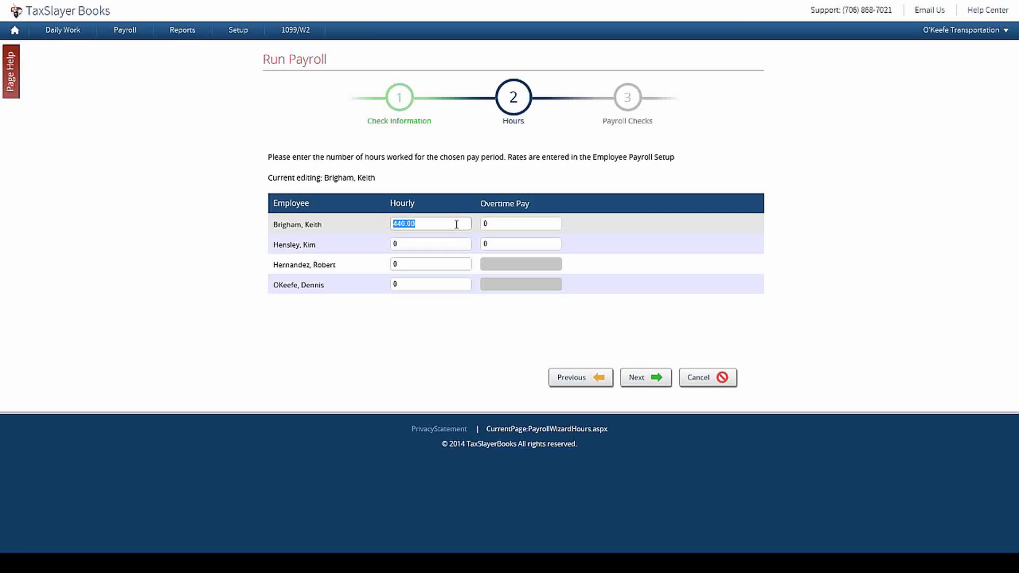
text(40)
key(Tab)
text(5)
key(Tab)
Step: Enter 40 hours for the other employees, with 5 overtime for Hensley, and calculate the checks
text(40)
key(Tab)
text(5)
key(Tab)
text(40)
key(Tab)
text(40)
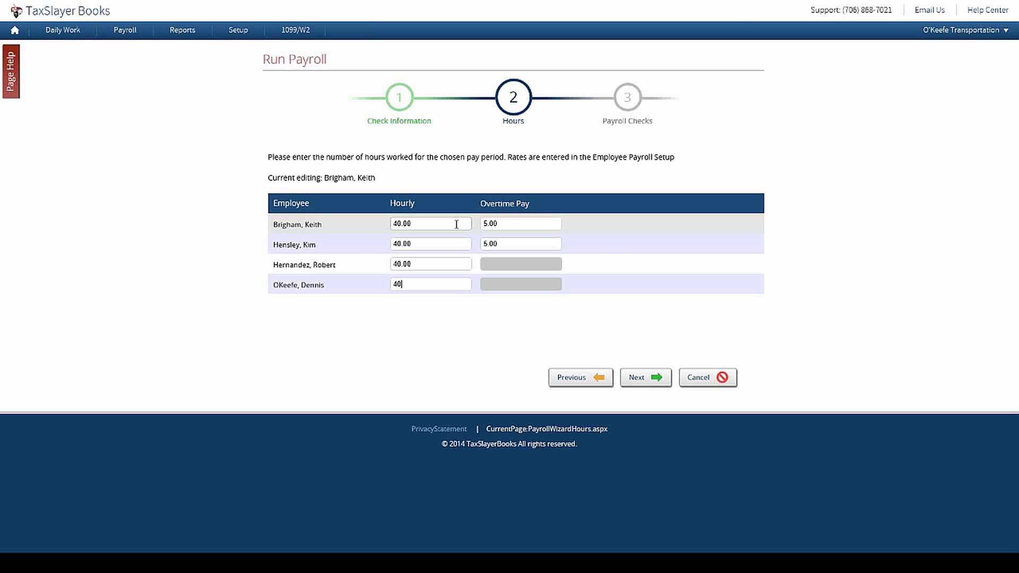
click(658, 381)
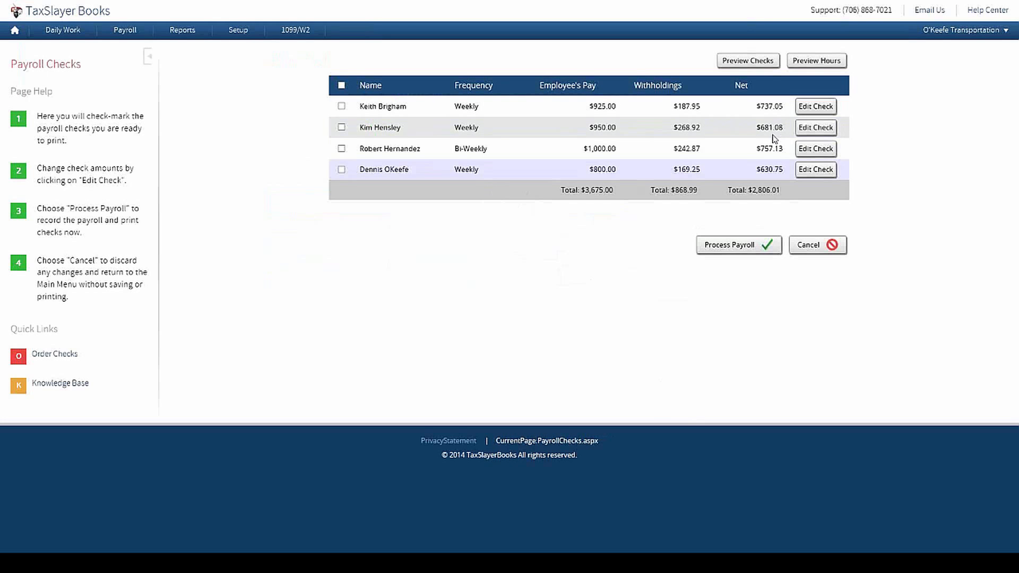
click(822, 108)
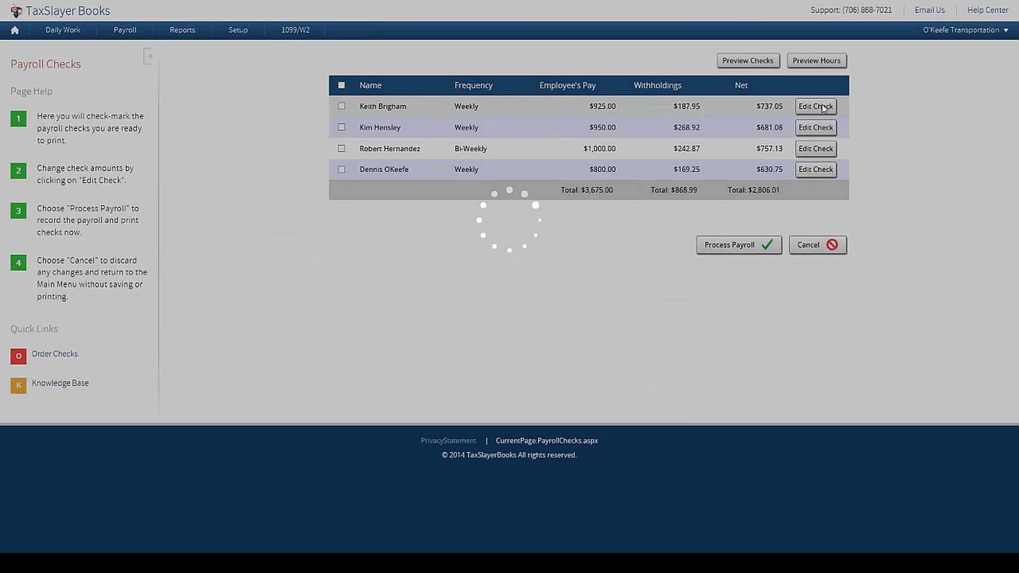
click(544, 143)
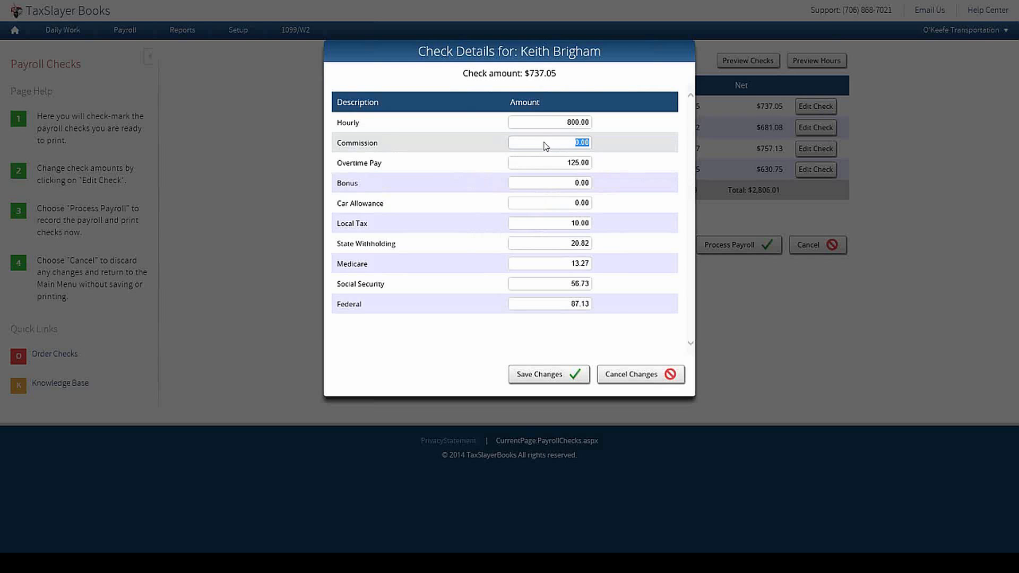
text(100)
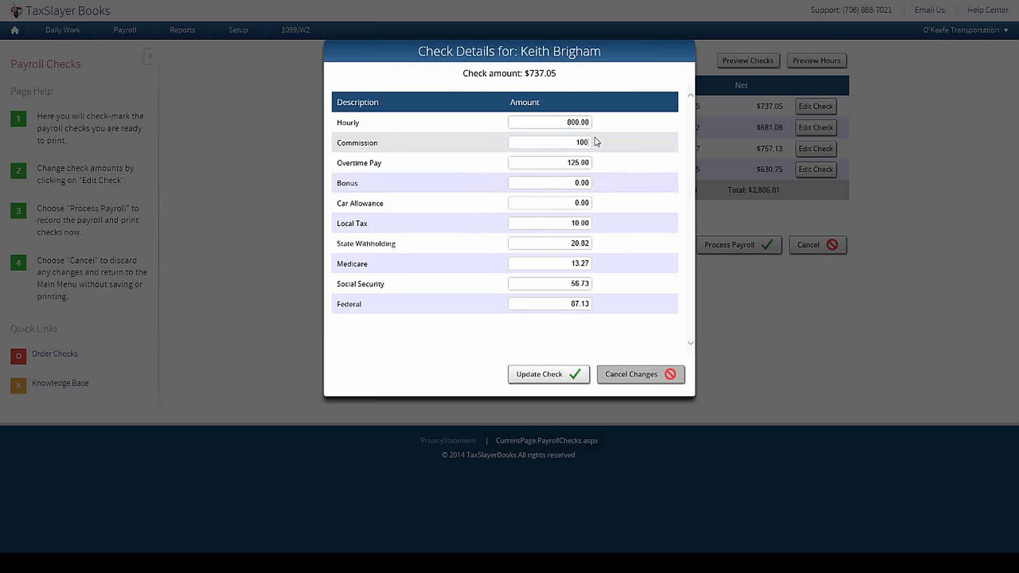
key(Tab)
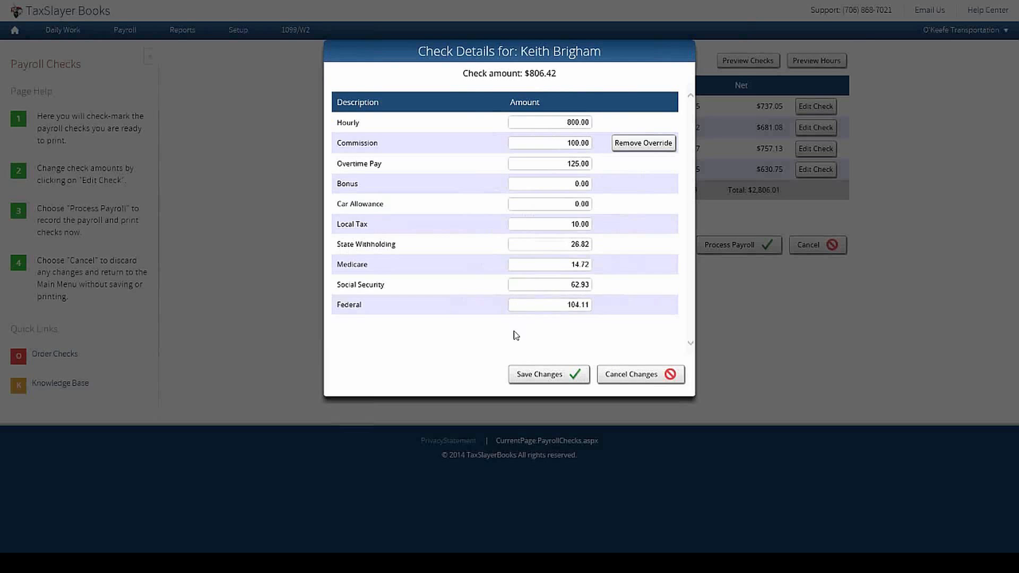
Step: Save Brigham's check and process payroll for all four employees
click(529, 376)
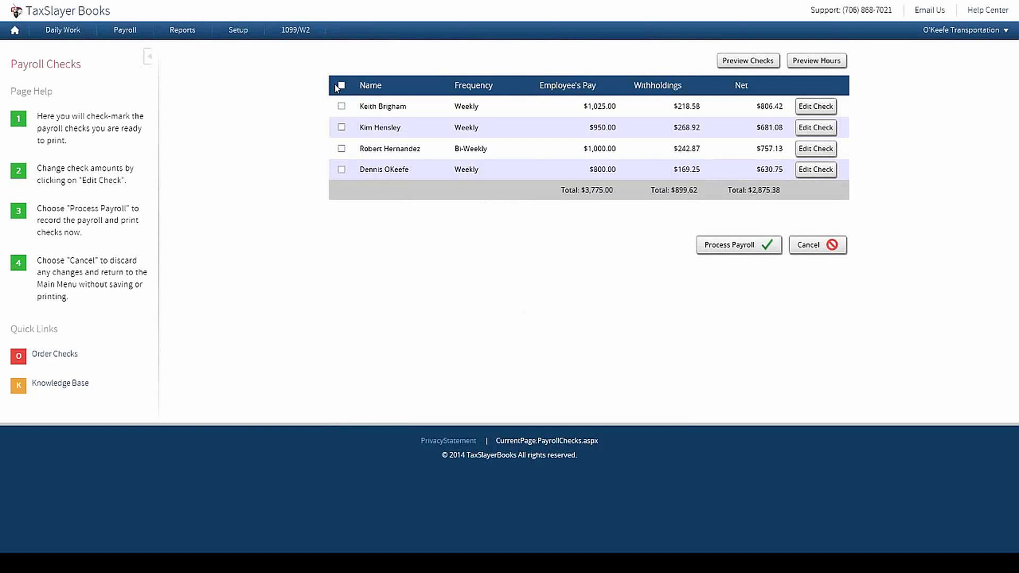
click(342, 86)
click(718, 243)
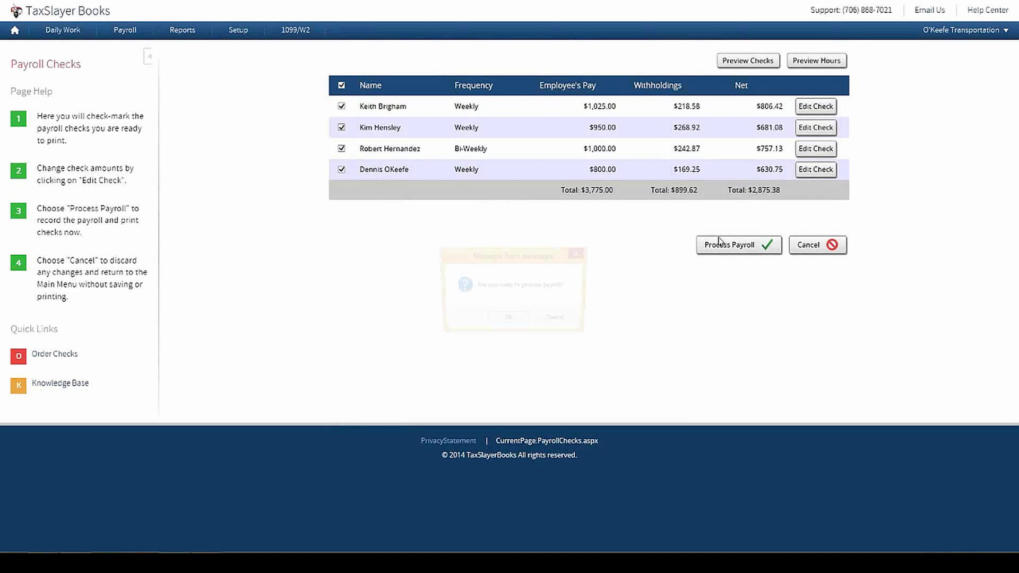
click(503, 322)
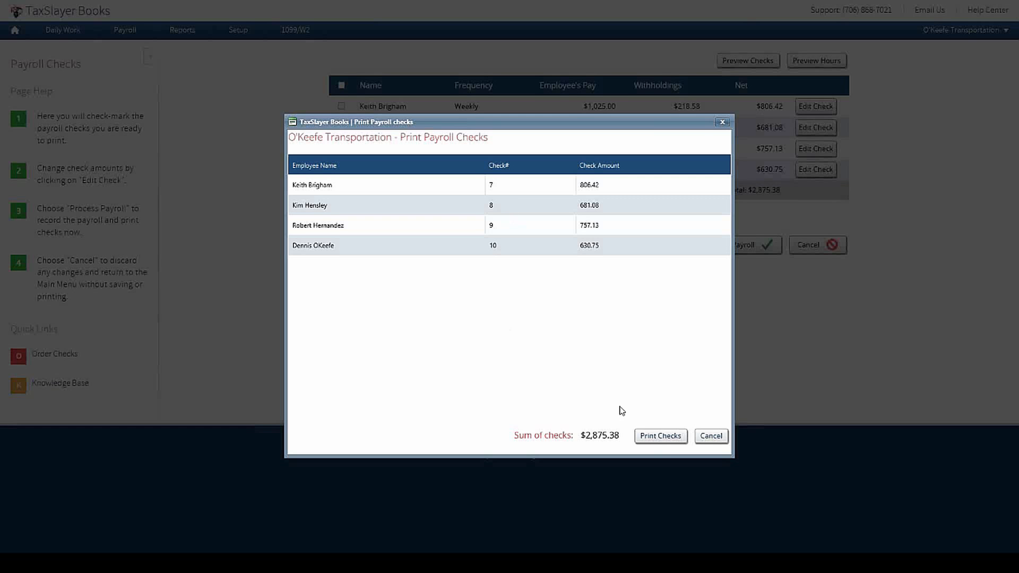
Step: Print payroll checks 7–10 totalling $2,875.38
click(665, 437)
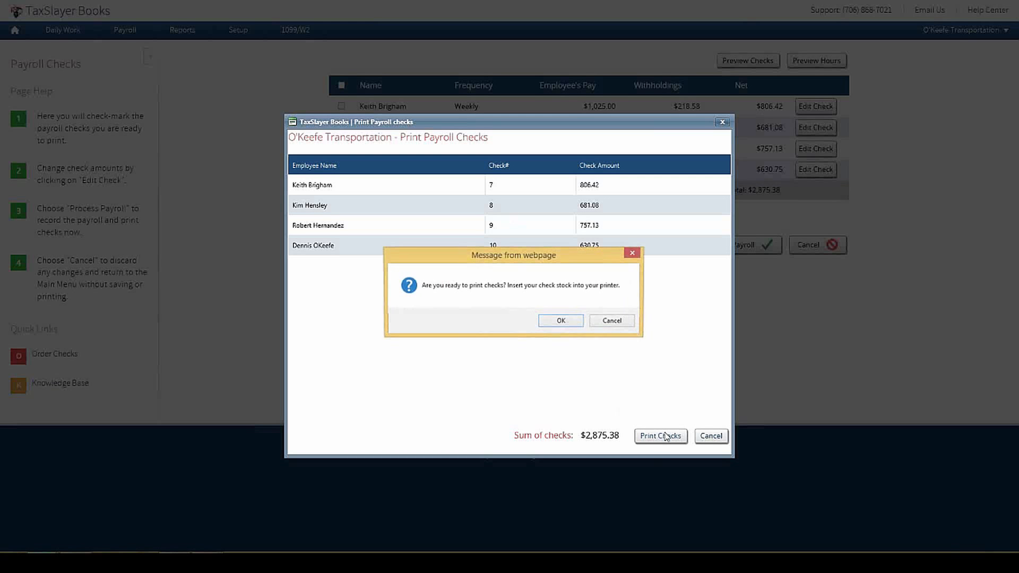
click(561, 320)
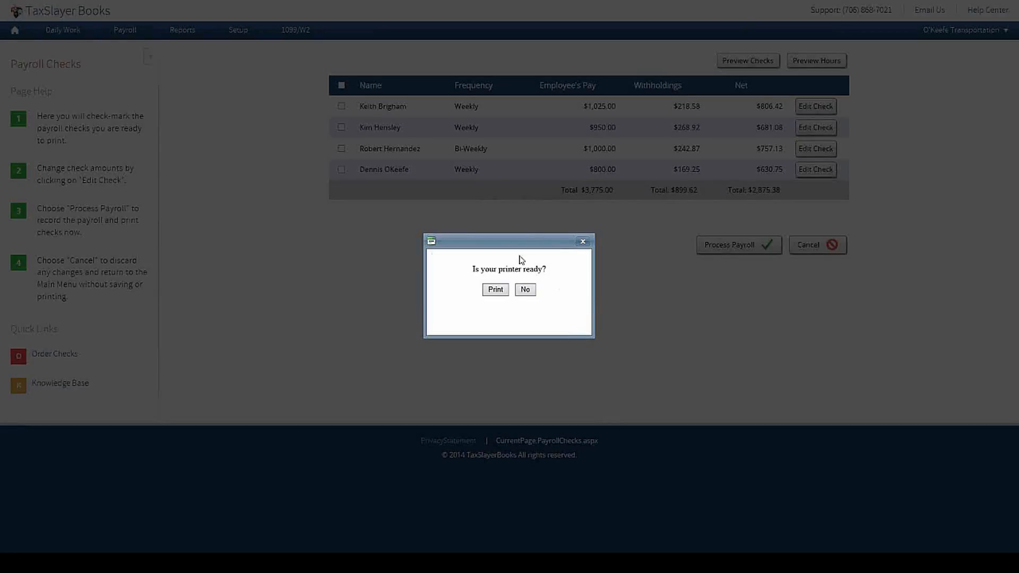
click(499, 290)
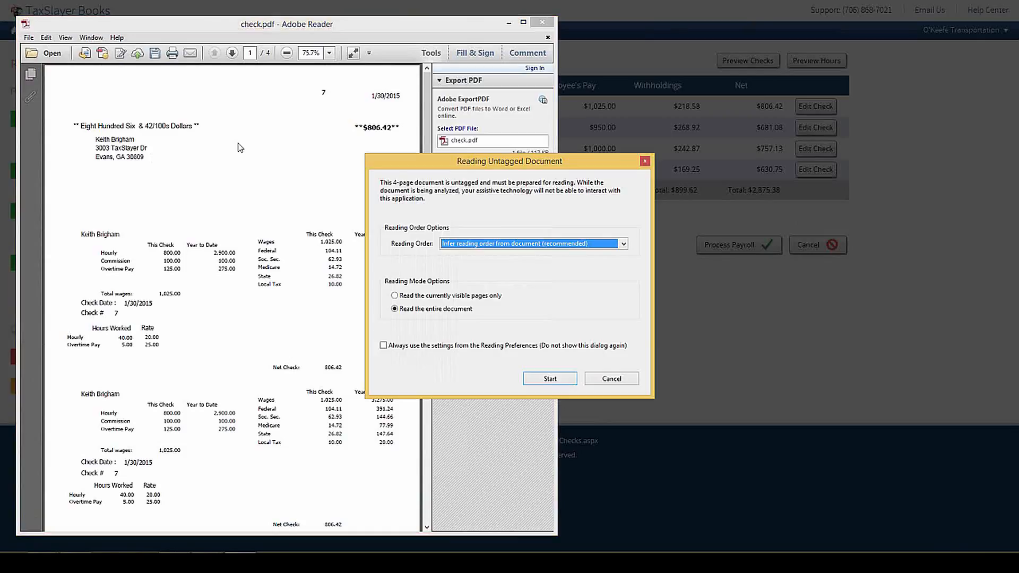
Step: Review the four-page check.pdf in Adobe Reader and close it without saving
click(645, 161)
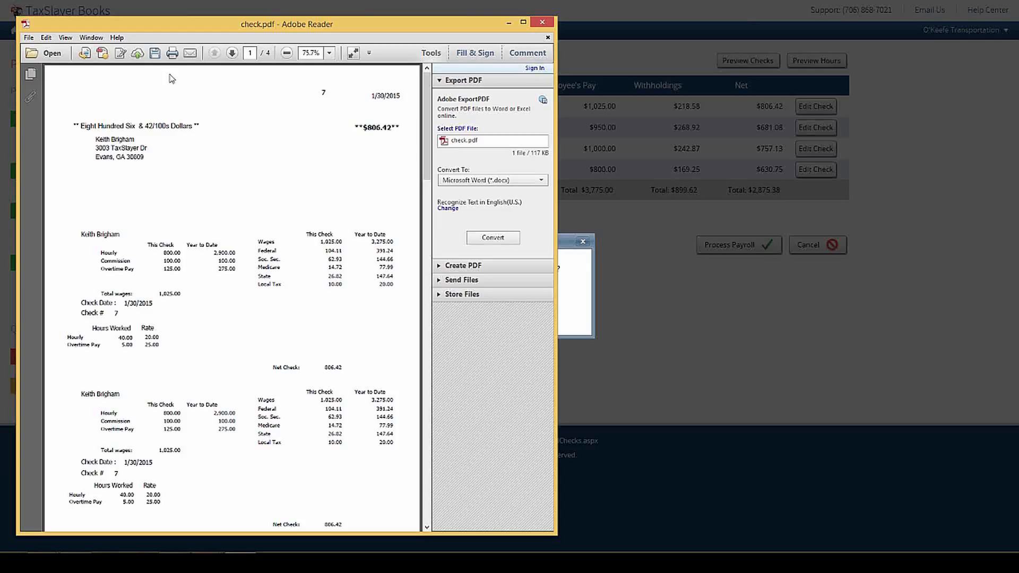
click(542, 23)
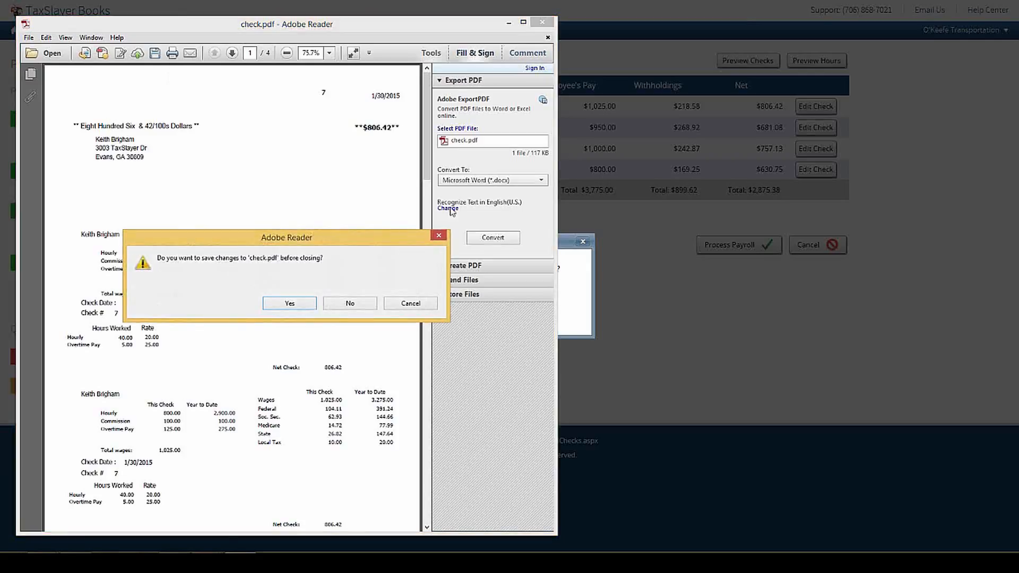
click(332, 304)
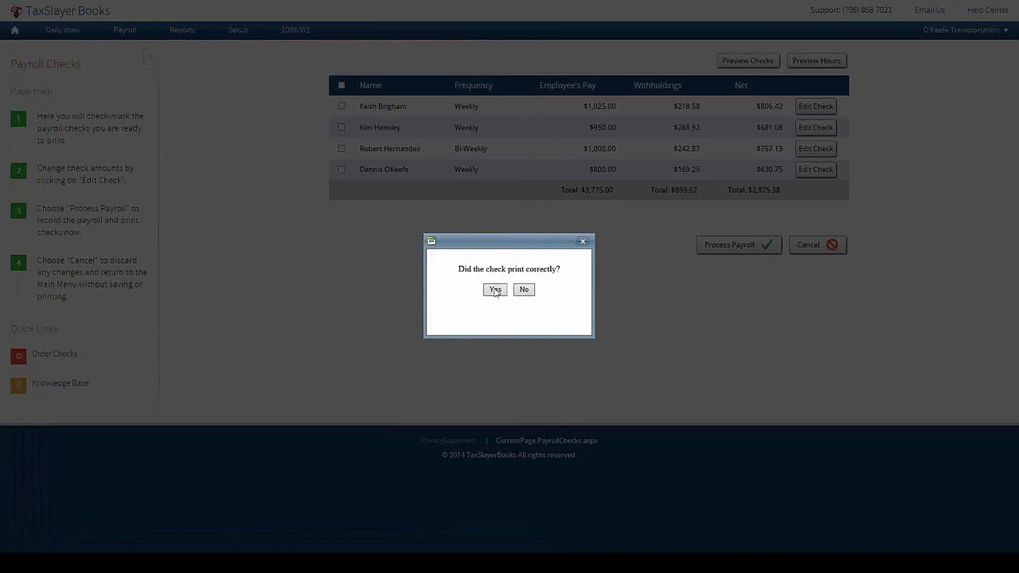
click(495, 290)
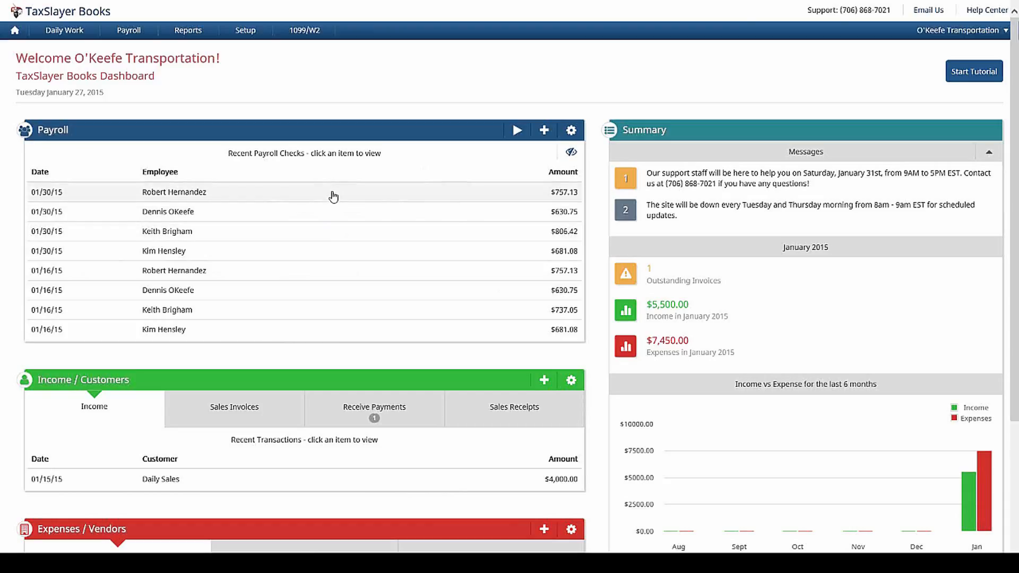
click(322, 238)
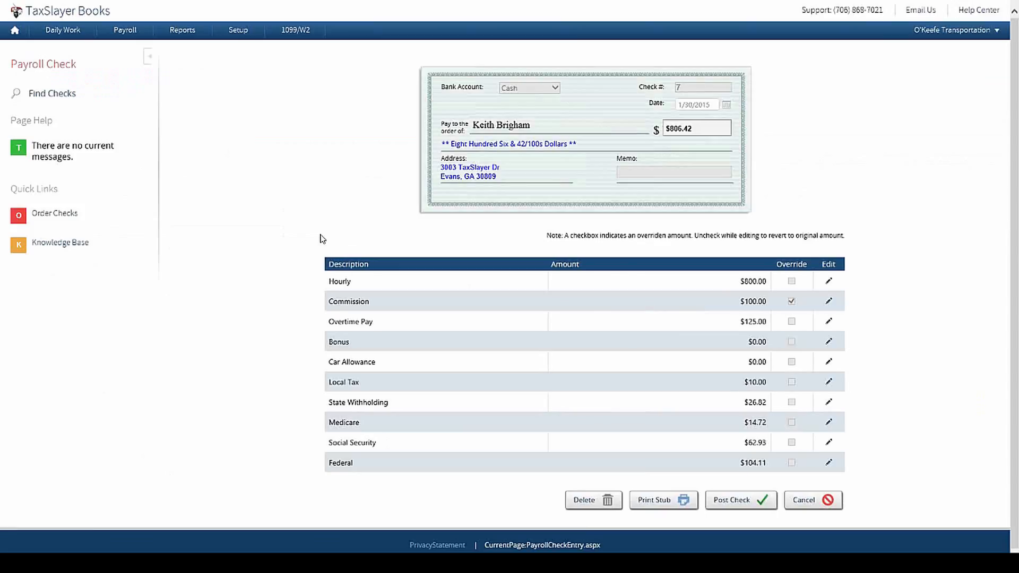
click(665, 501)
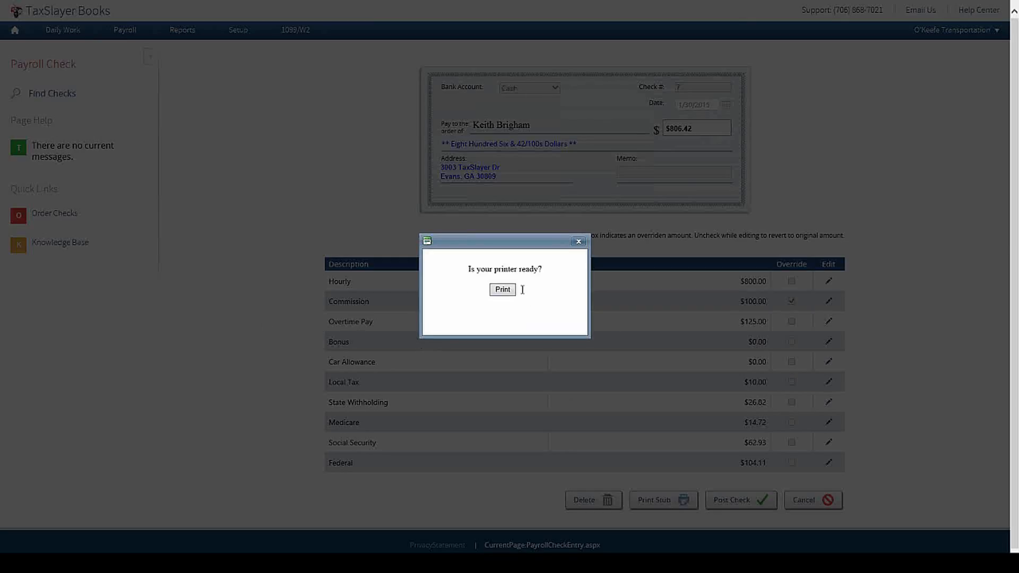
click(507, 291)
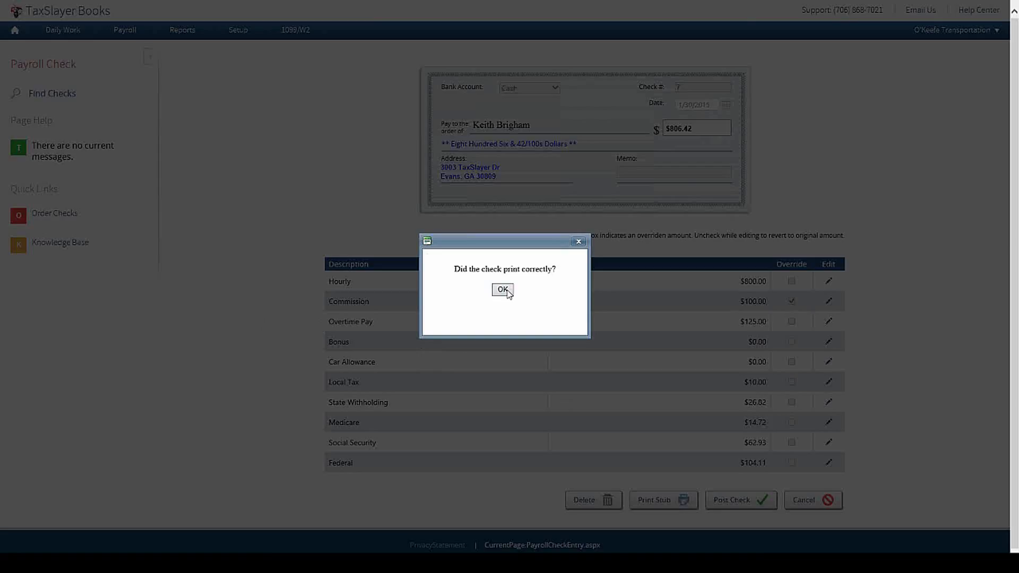
Step: Close the pay stub PDF unsaved, confirm it printed, and return to the dashboard
click(630, 537)
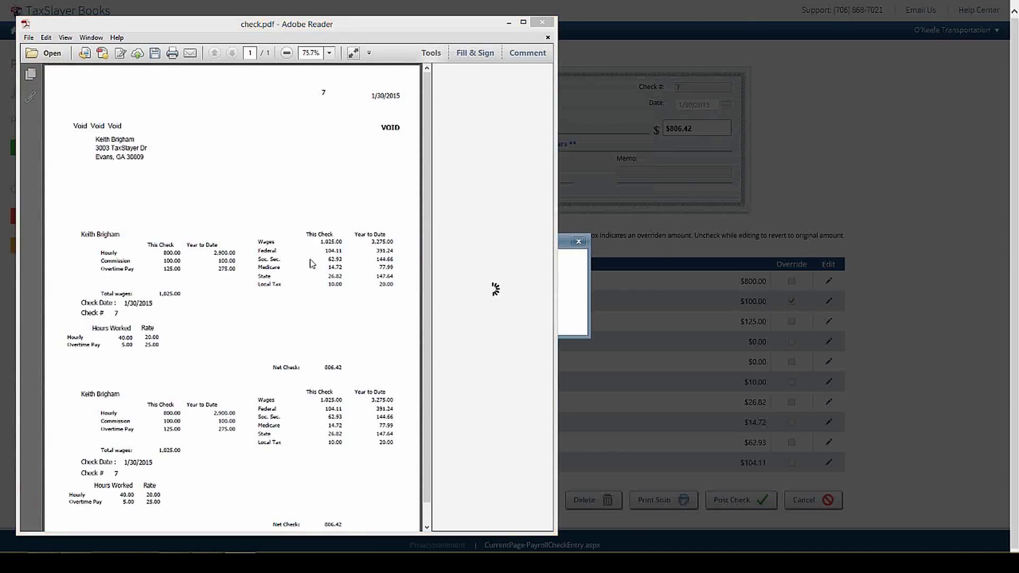
click(644, 162)
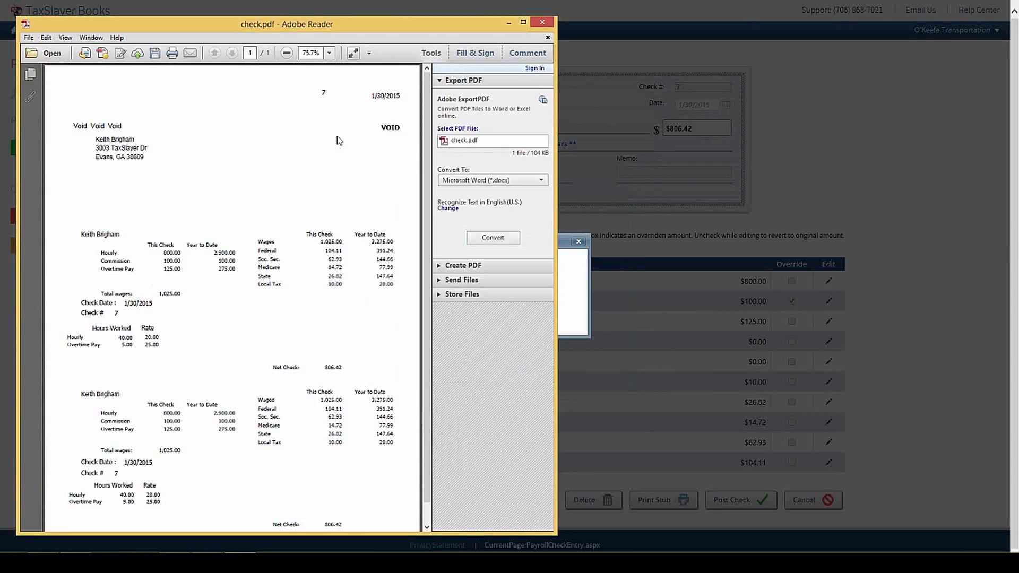
click(543, 22)
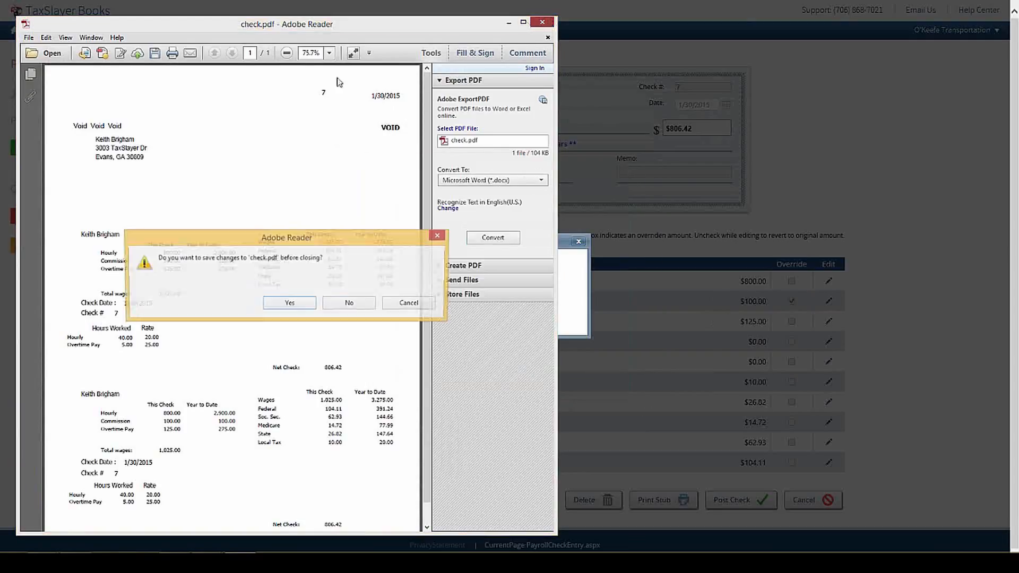
click(340, 304)
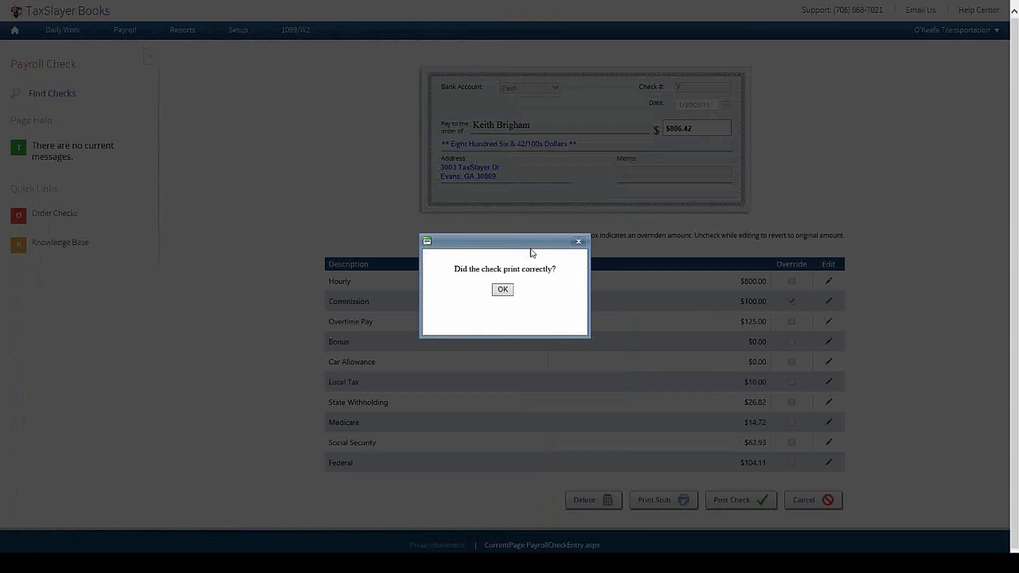
click(502, 290)
click(17, 32)
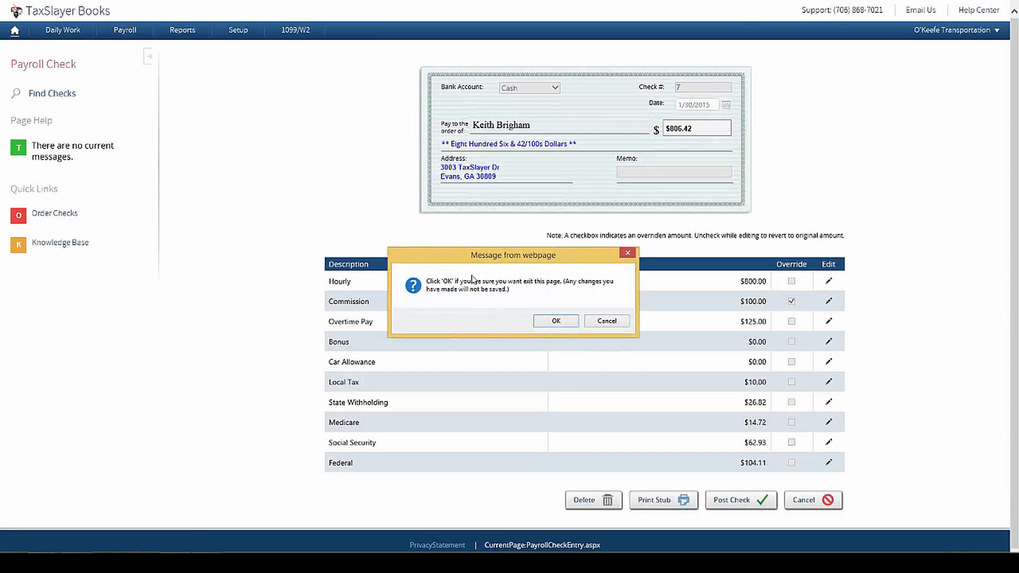
click(556, 322)
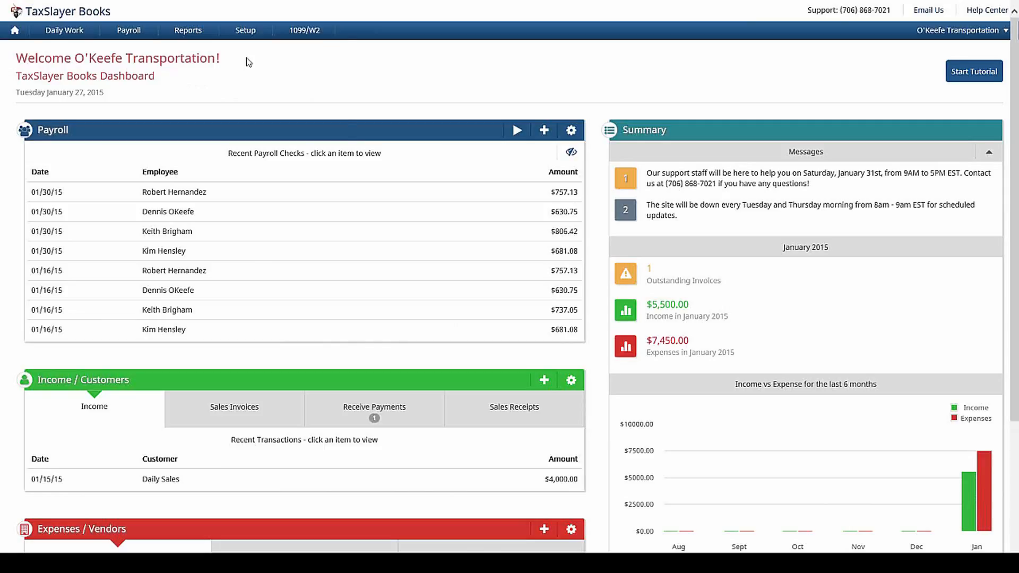
click(248, 33)
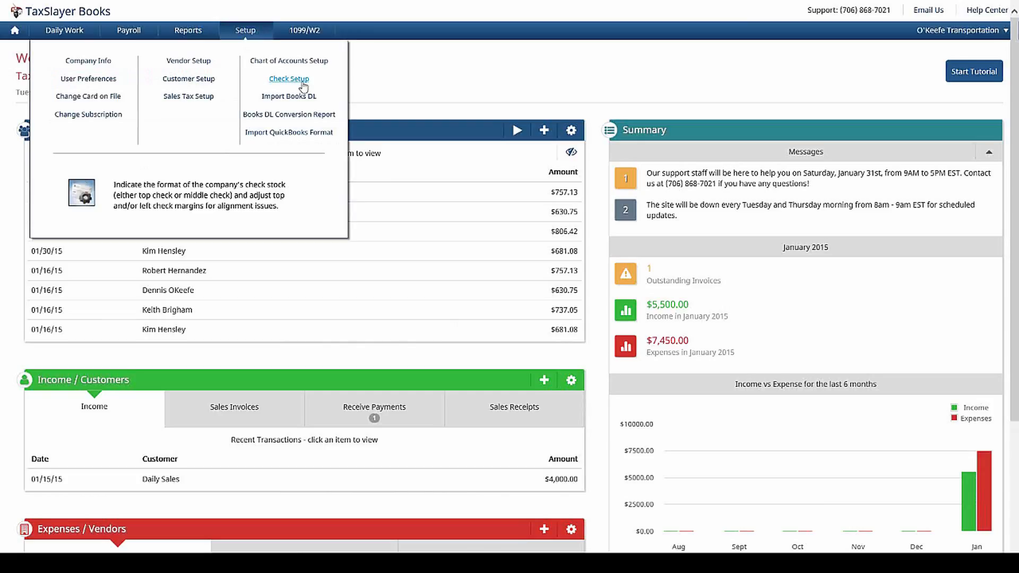
click(304, 84)
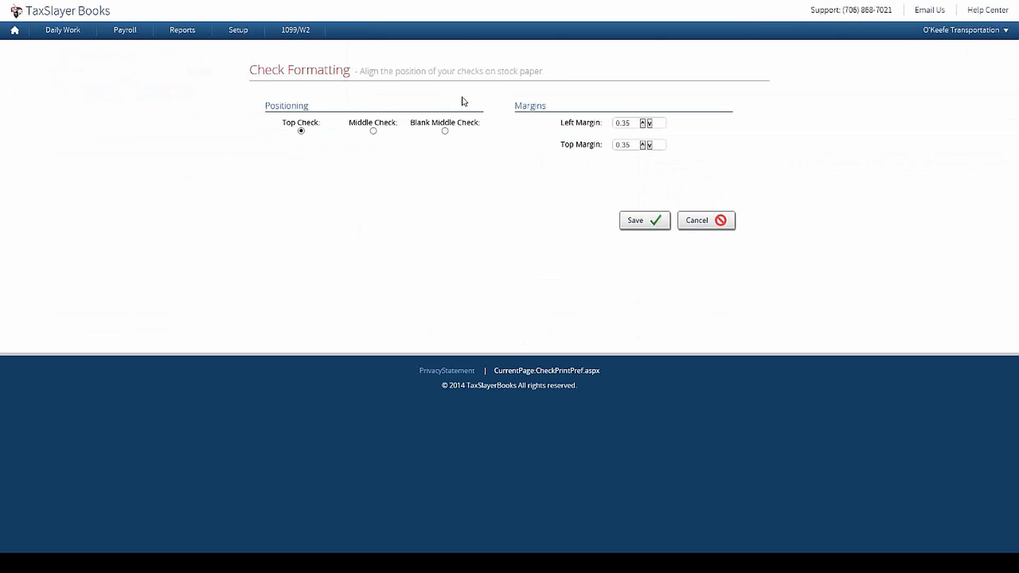
click(717, 223)
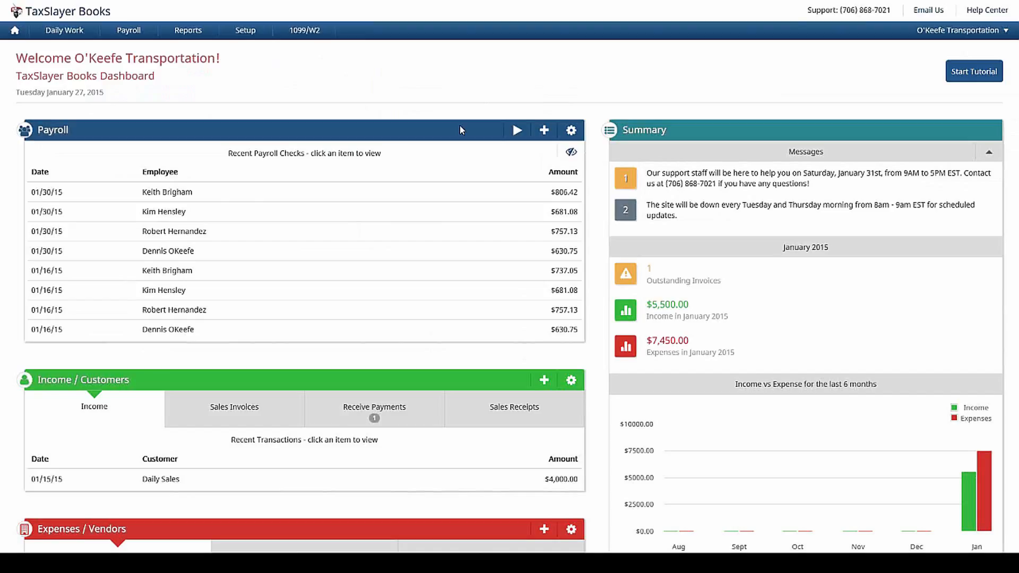
Step: Collapse the dashboard's Payroll panel to bring Income / Customers and Expenses / Vendors up
click(377, 133)
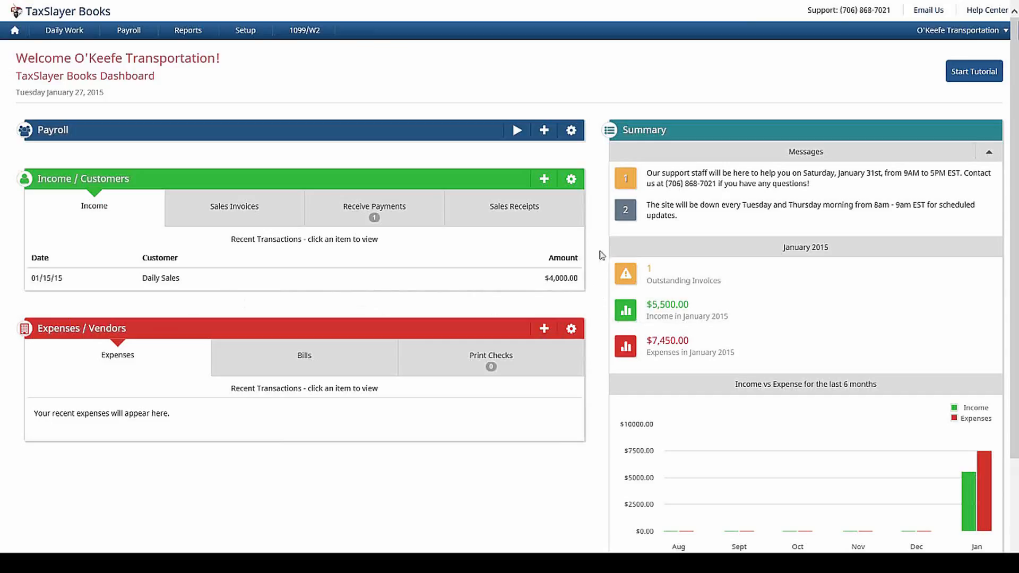
Step: Open the add menu on the Income / Customers panel
click(542, 180)
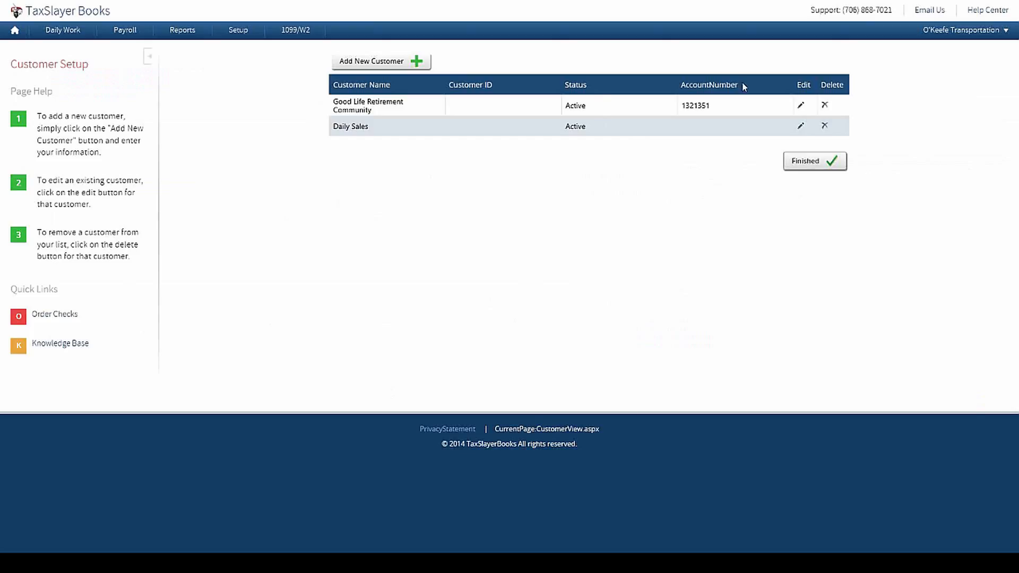
click(803, 106)
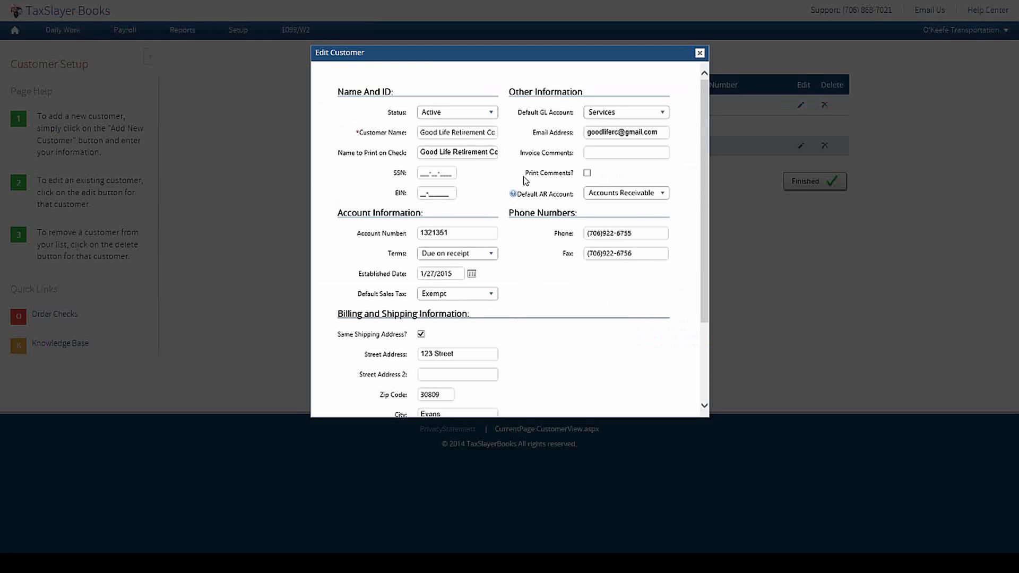
scroll(541, 223, down, 3)
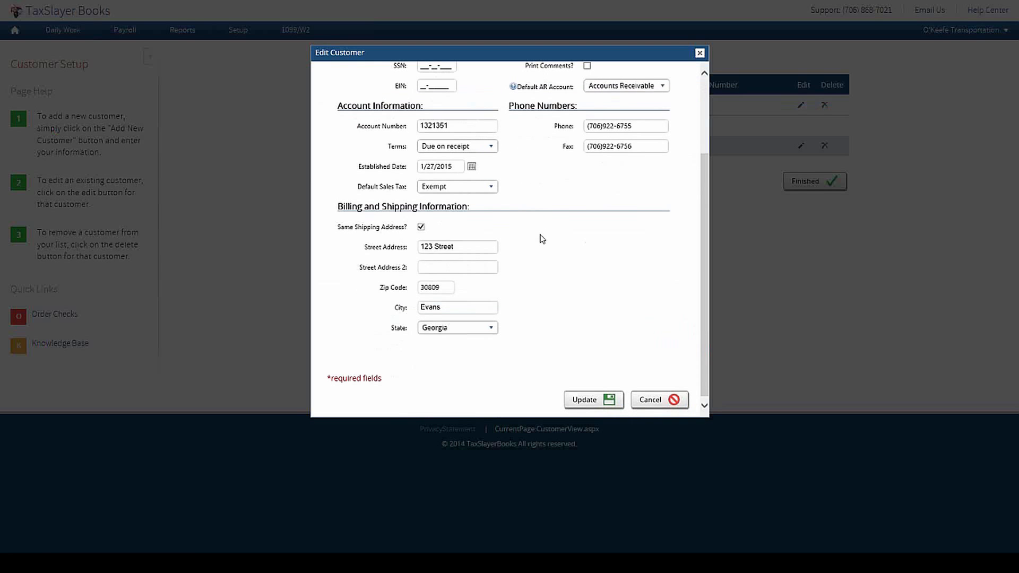
scroll(568, 197, up, 1)
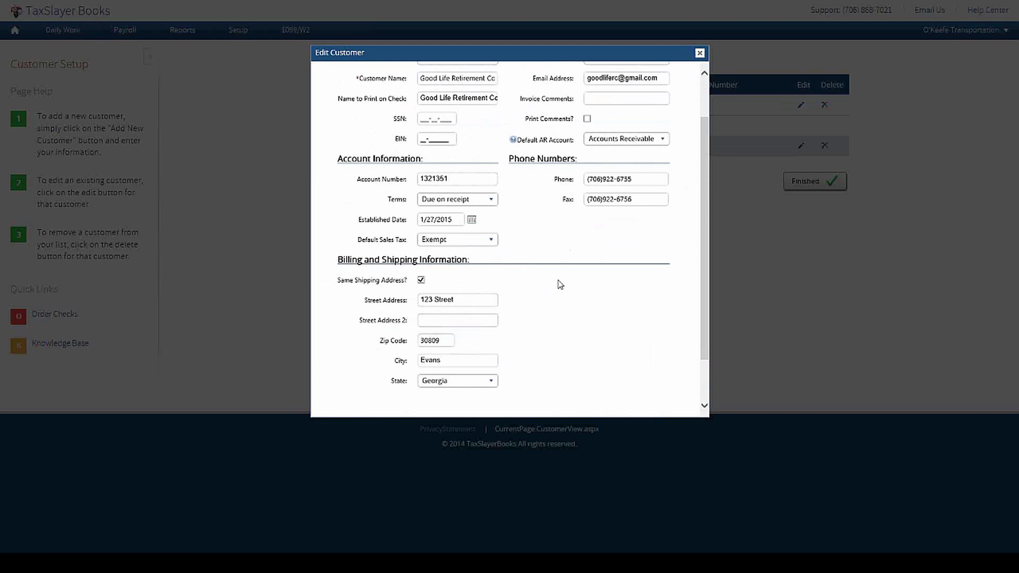
scroll(576, 234, up, 1)
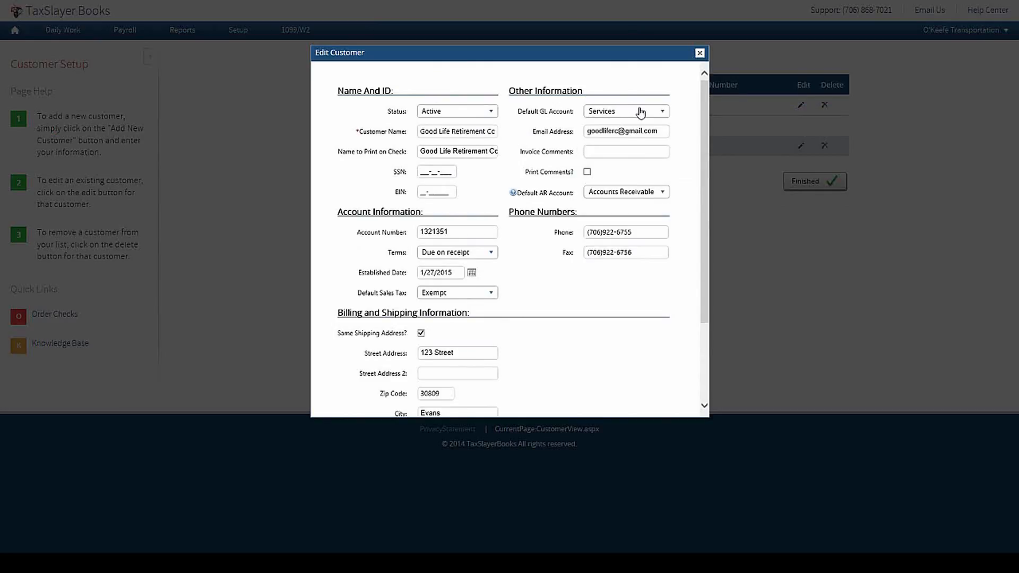
scroll(698, 183, down, 3)
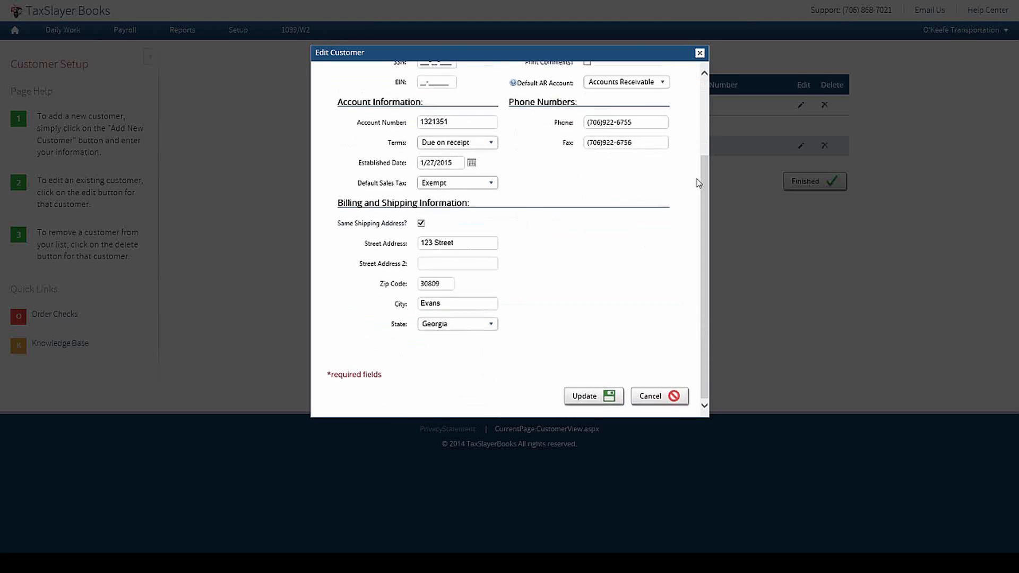
click(649, 397)
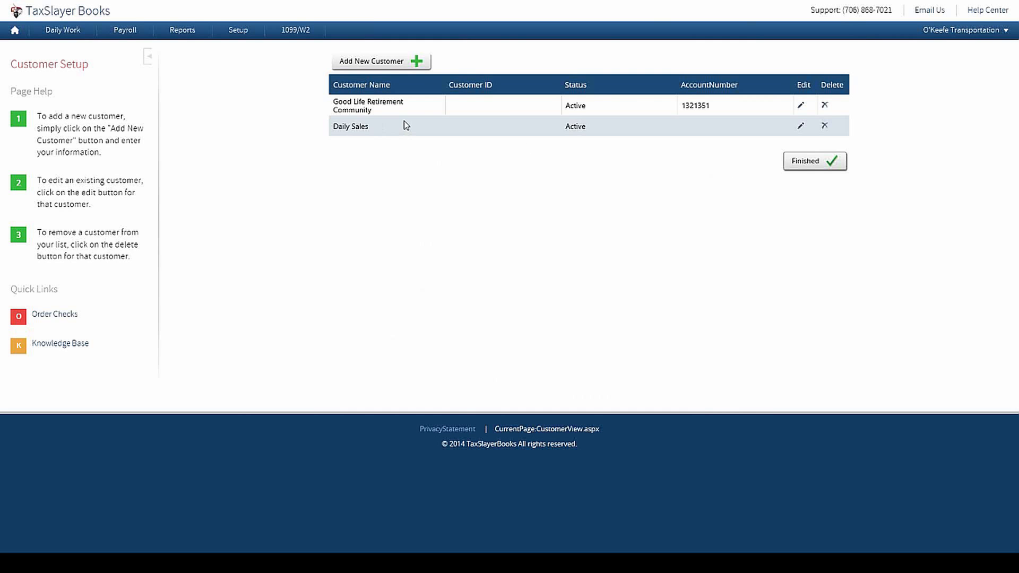
click(801, 127)
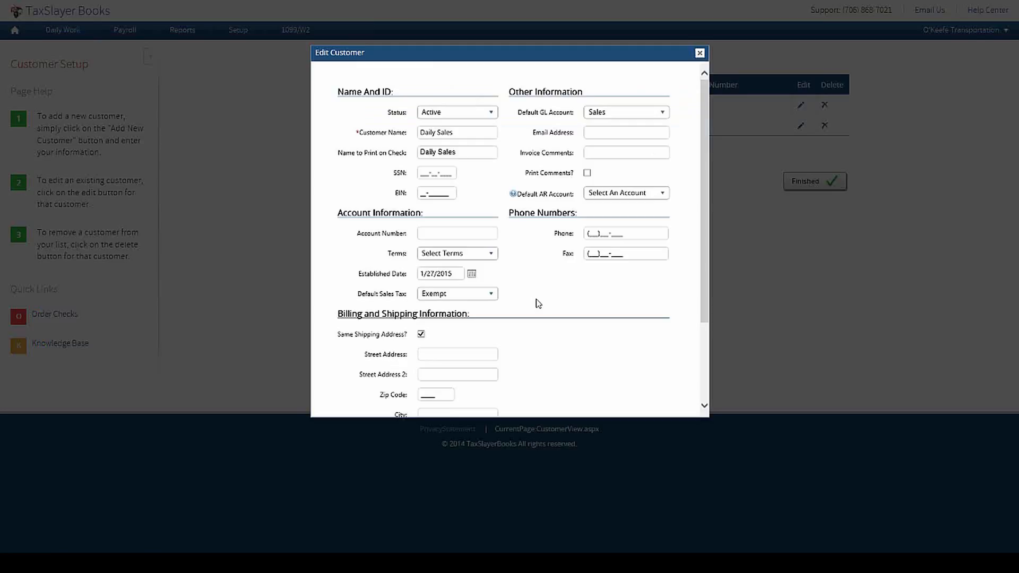
Step: Close the Daily Sales customer form unchanged and return to the dashboard
click(700, 53)
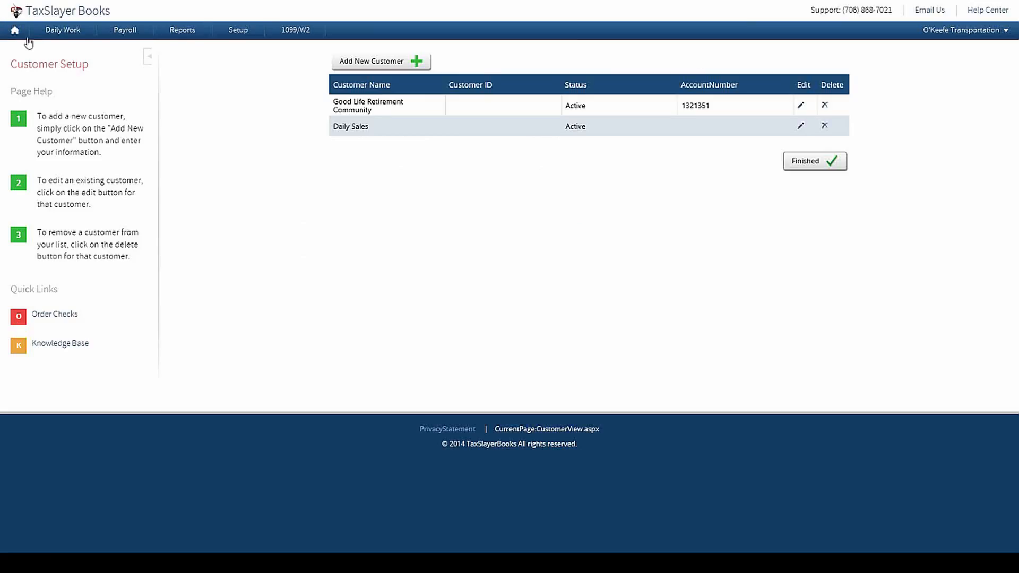
click(15, 31)
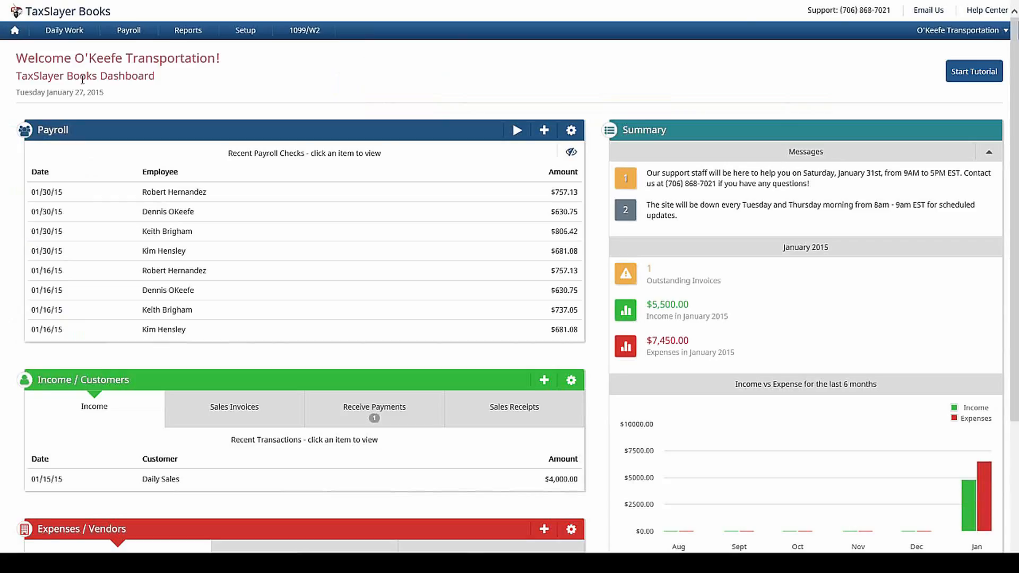
Step: Open invoice 1 for Good Life Retirement Community and review its Party Bus line and $1,605.00 total
click(283, 129)
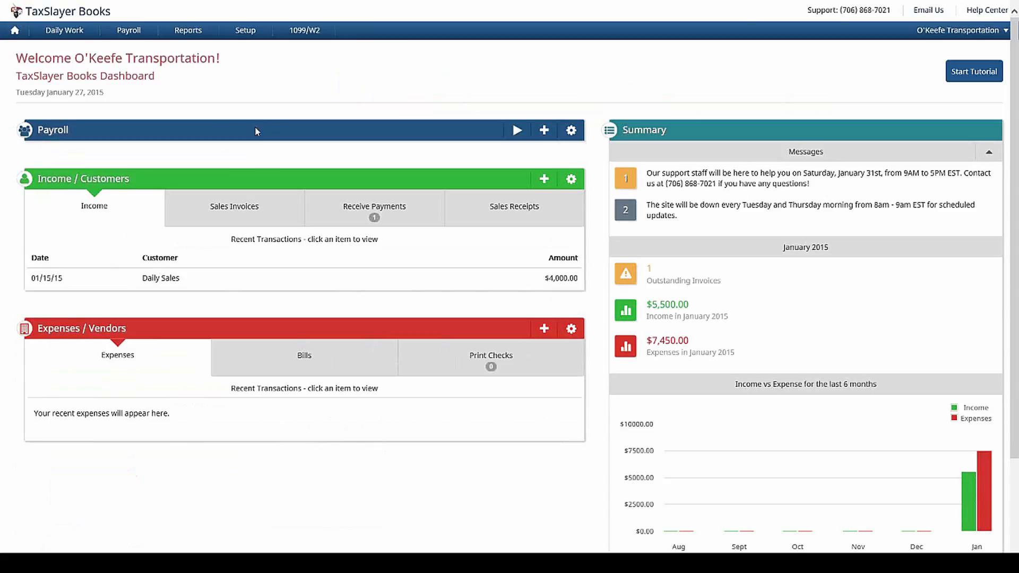
click(269, 126)
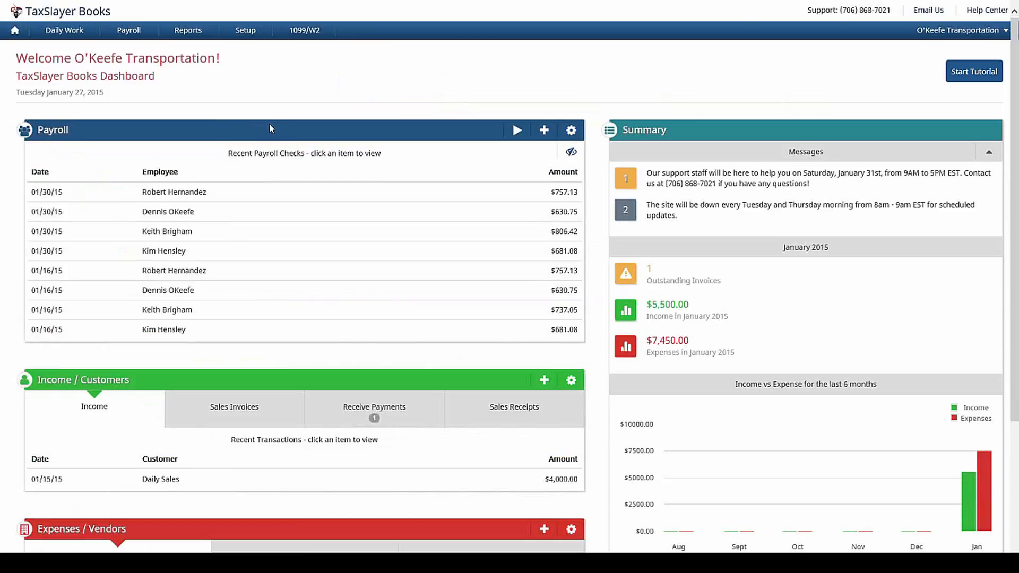
click(270, 125)
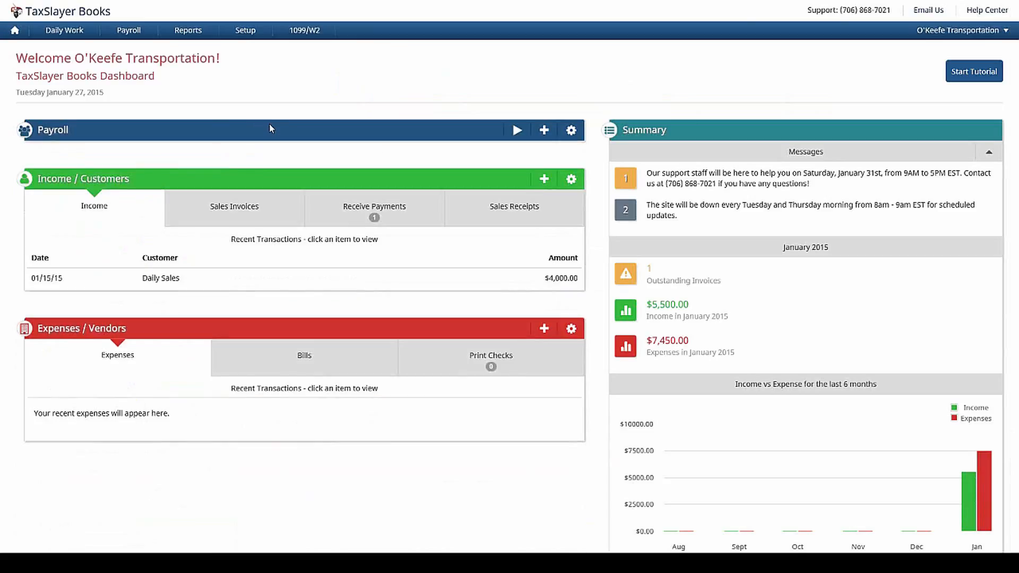
click(239, 207)
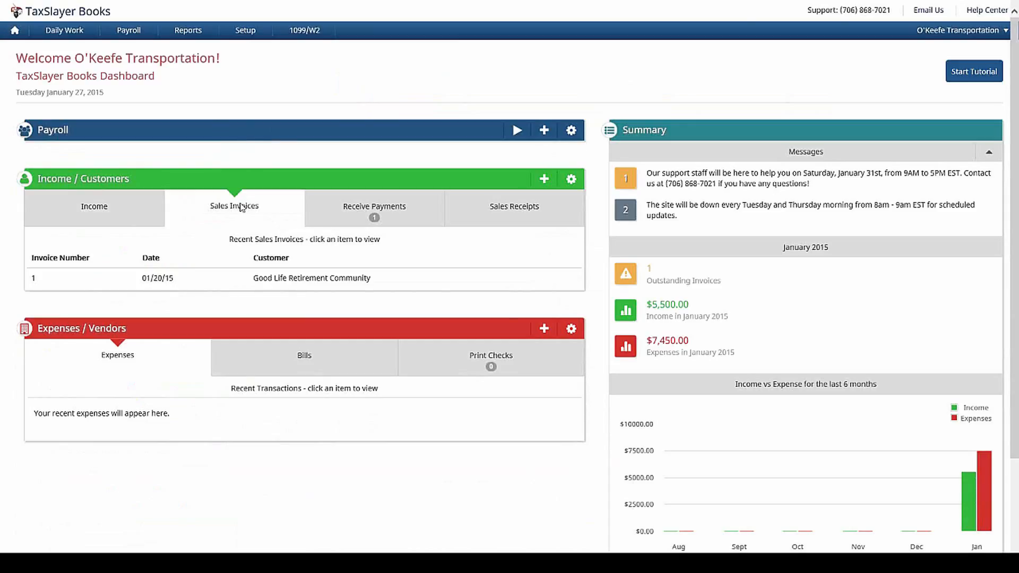
click(300, 285)
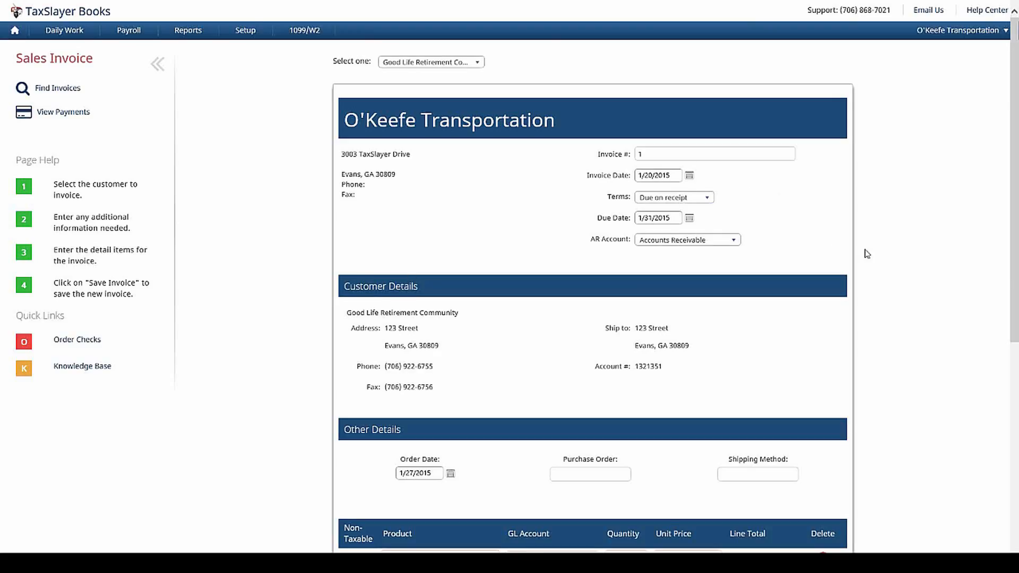
scroll(867, 253, down, 3)
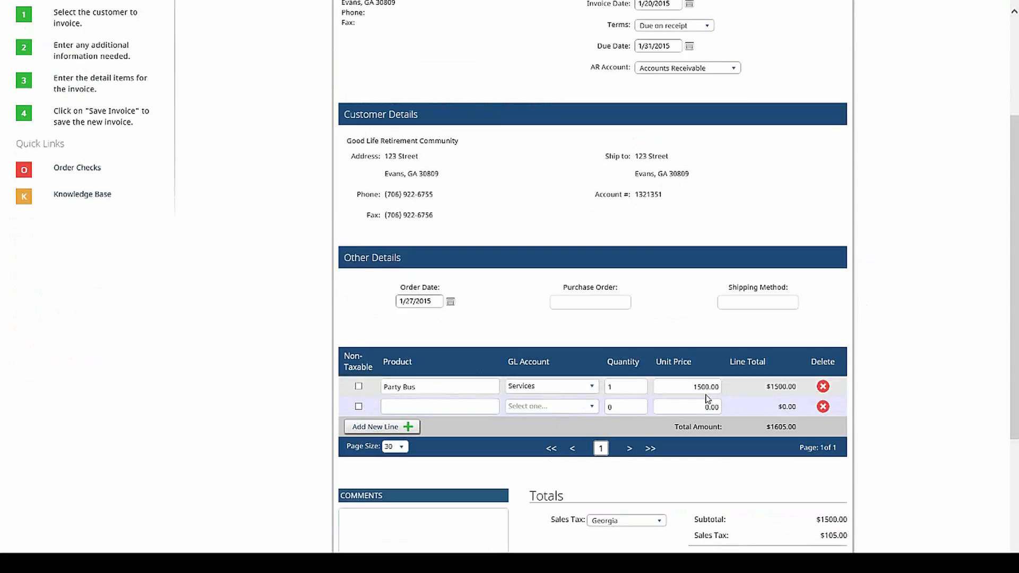
scroll(707, 399, down, 2)
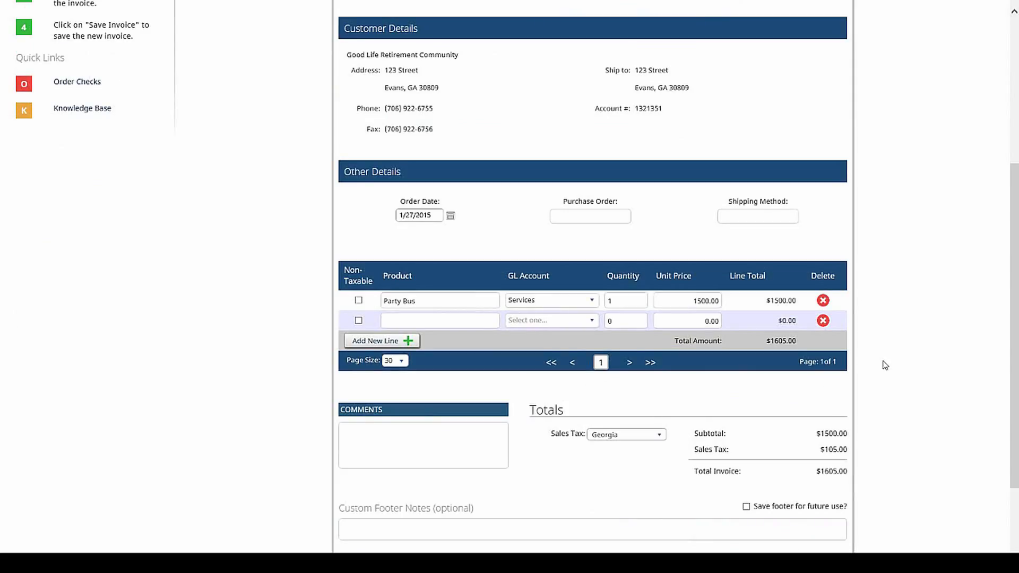
scroll(885, 366, up, 4)
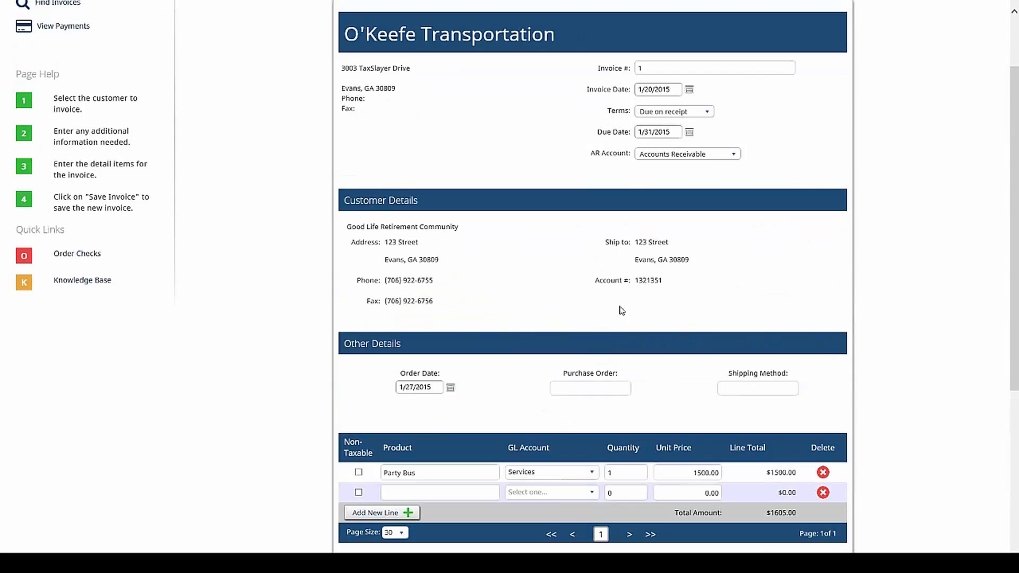
scroll(866, 274, down, 5)
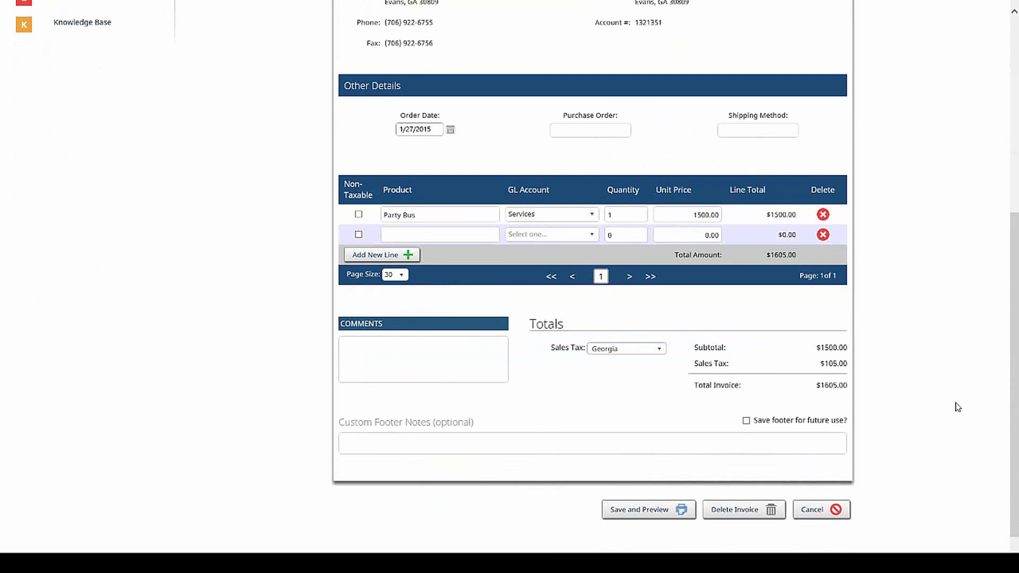
Step: Save invoice 1 and open its Sales Invoice Preview
click(632, 505)
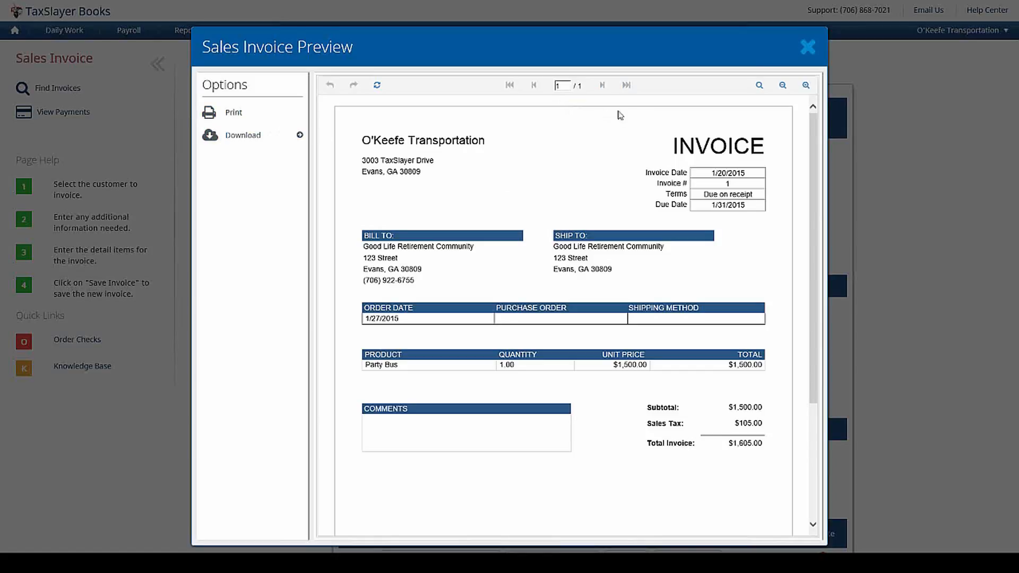
Step: Close the invoice preview and show the dashboard's invoices still awaiting payment
click(807, 50)
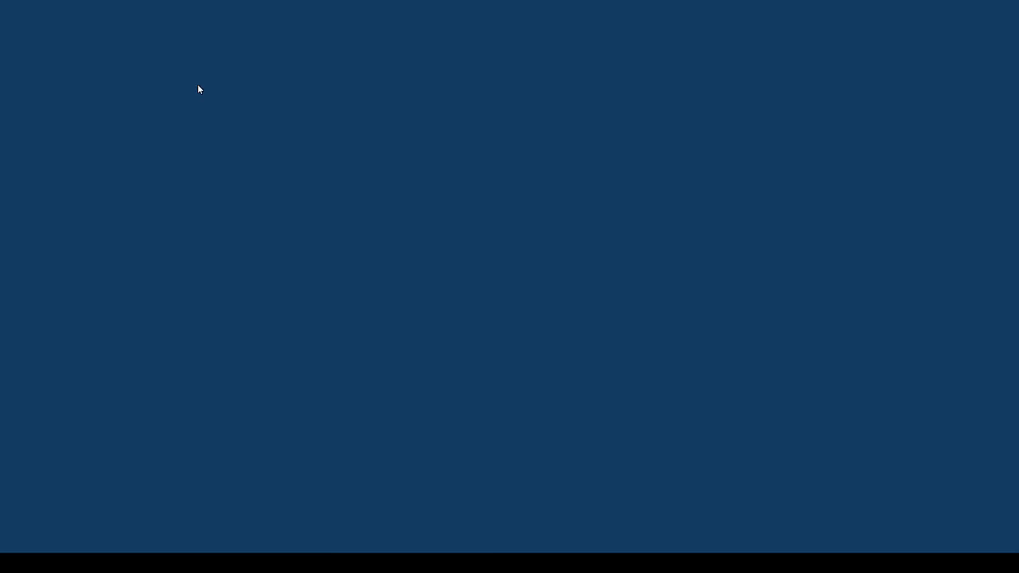
click(15, 31)
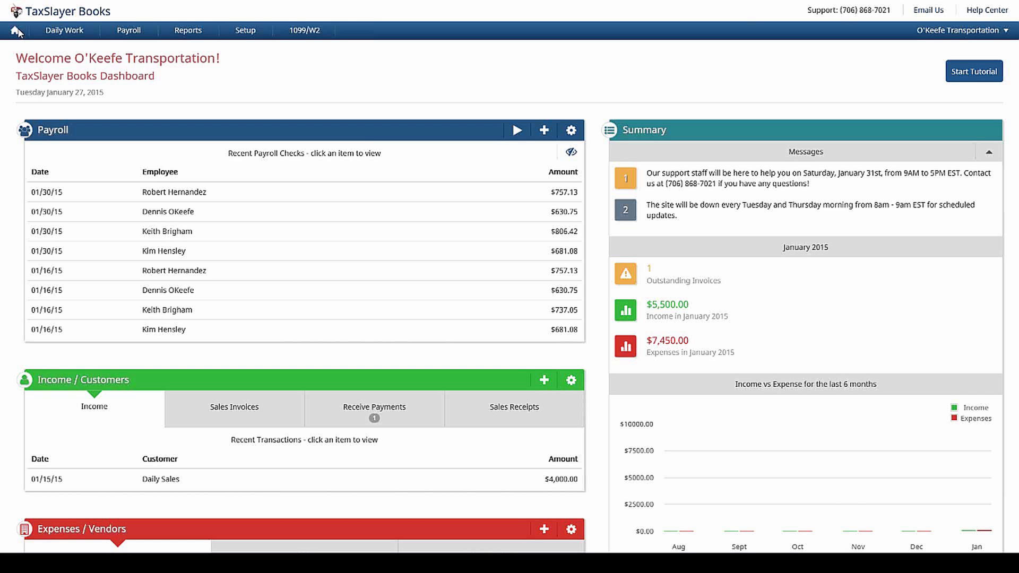
click(375, 135)
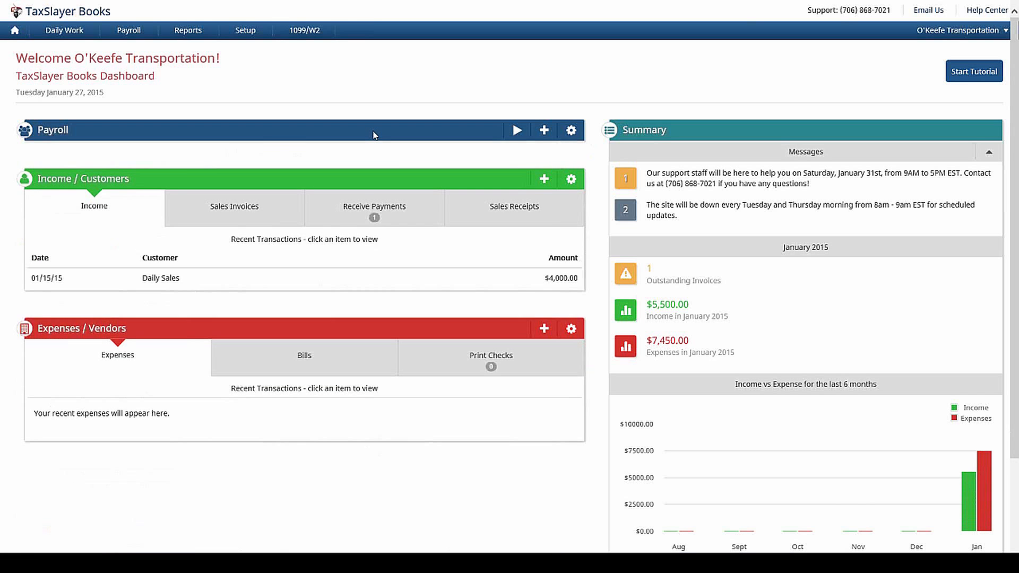
click(380, 211)
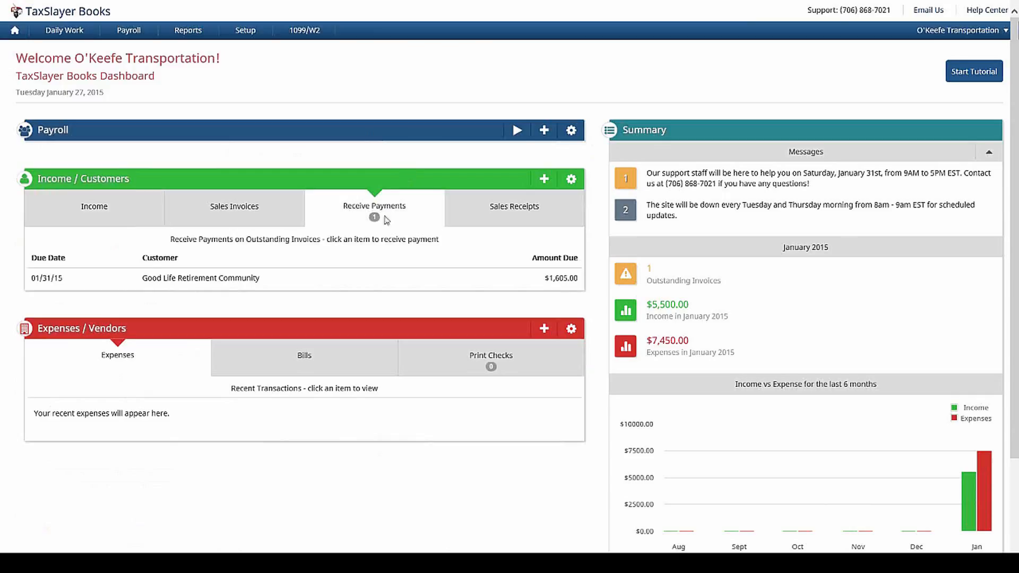
Step: Receive a $1,605.00 check payment from Good Life Retirement Community against its invoice
click(369, 285)
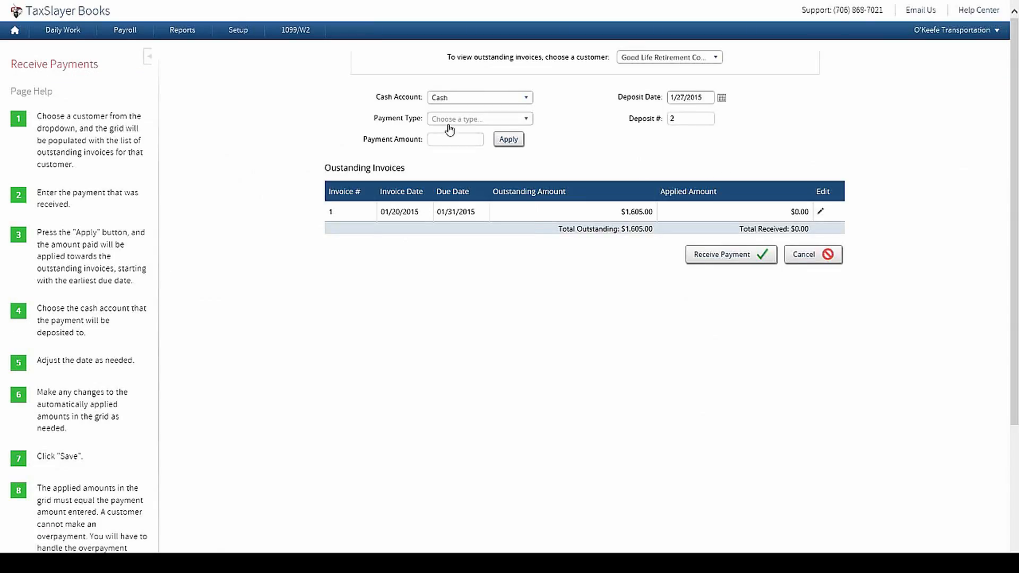
click(450, 119)
click(455, 159)
click(457, 138)
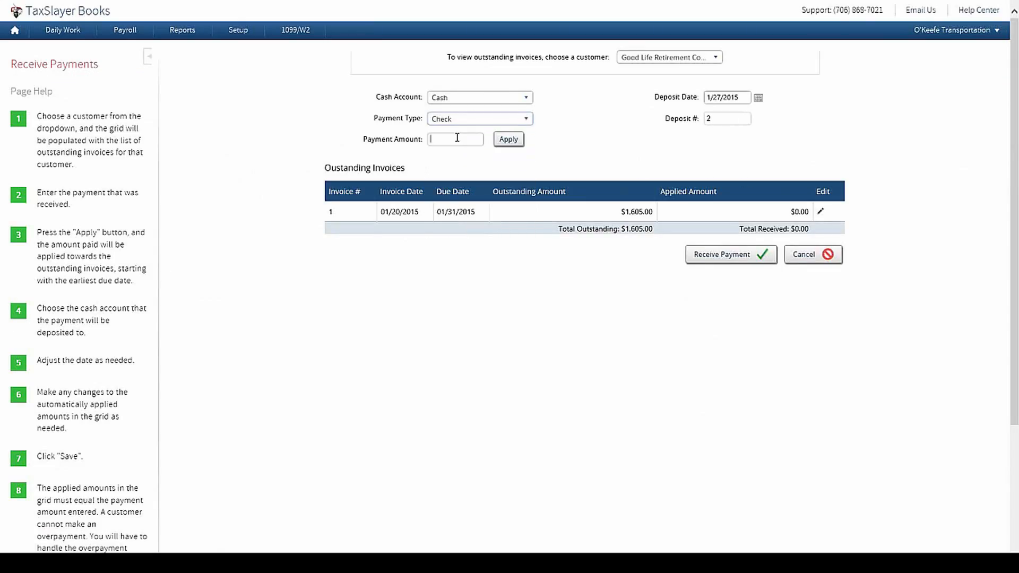
text(1605.00)
click(509, 140)
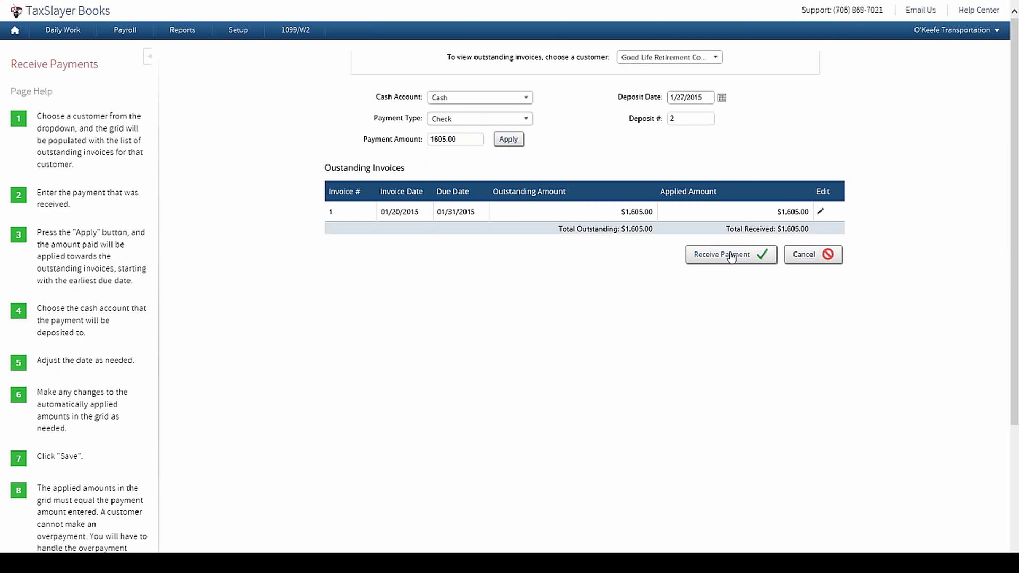
click(735, 258)
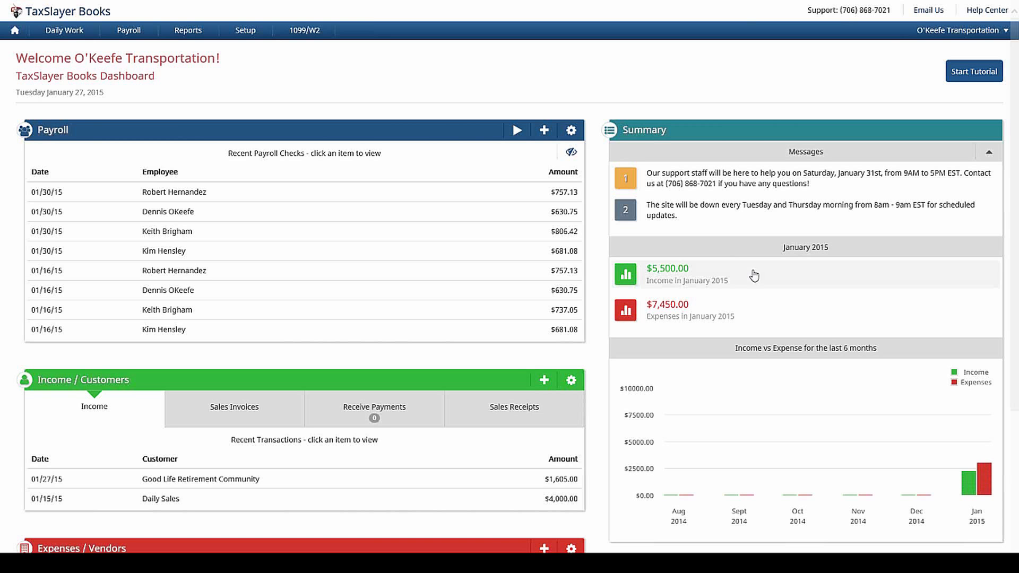
Step: Bring up the Add New menu on the dashboard's Income / Customers panel
scroll(599, 106, down, 3)
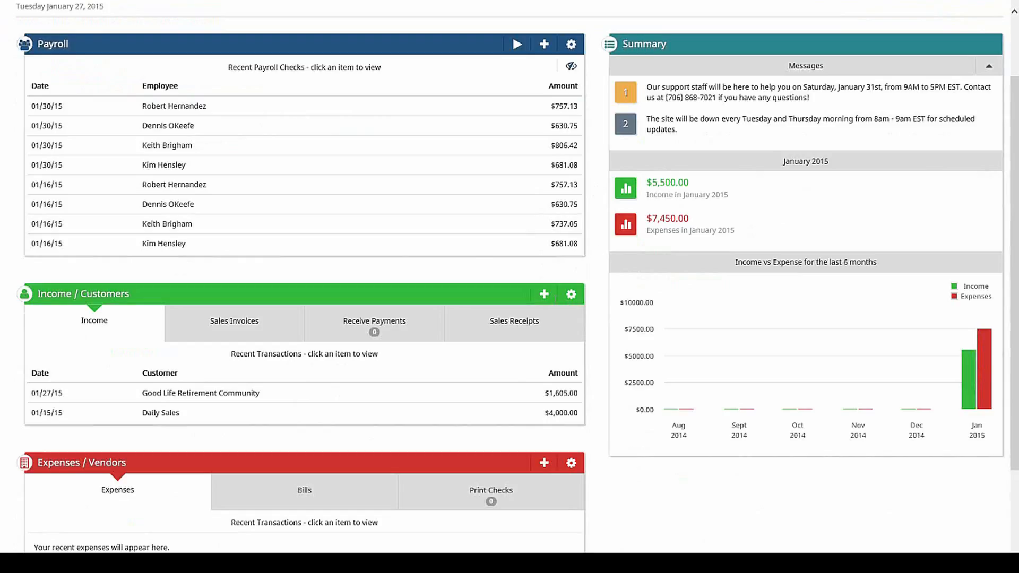
click(543, 299)
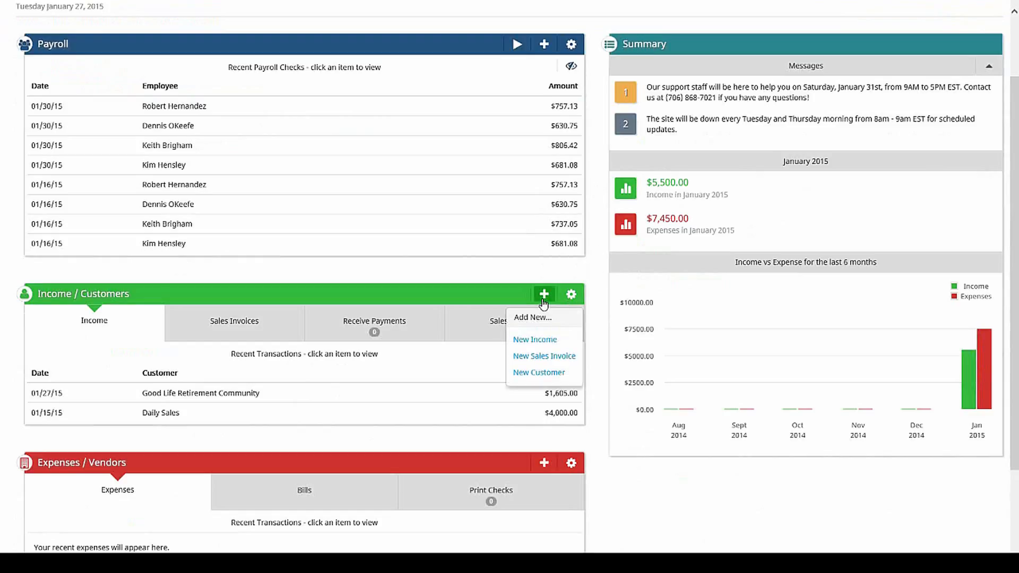
Step: Start a new income entry and create a new individual customer by name on line one
click(546, 345)
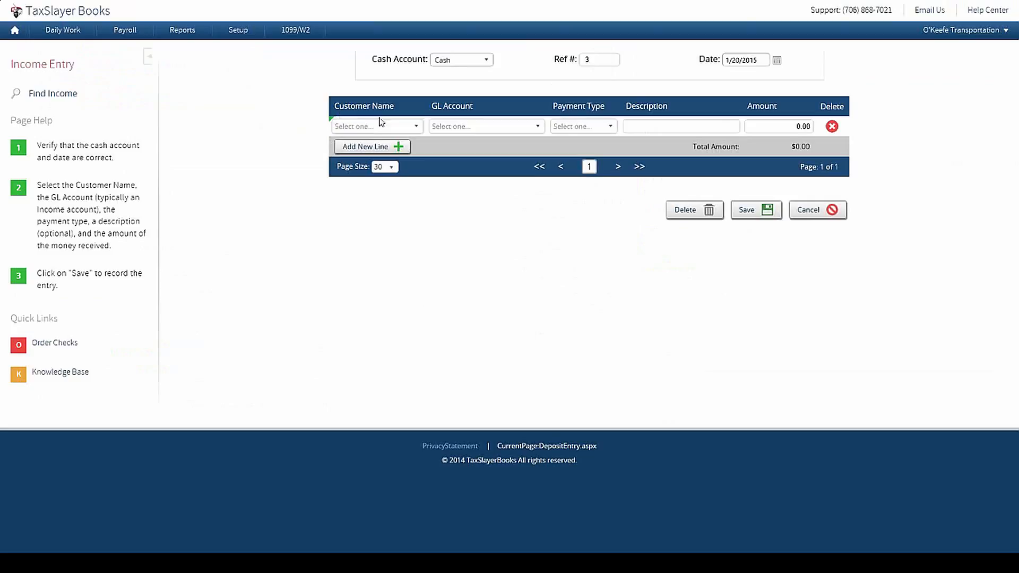
click(414, 128)
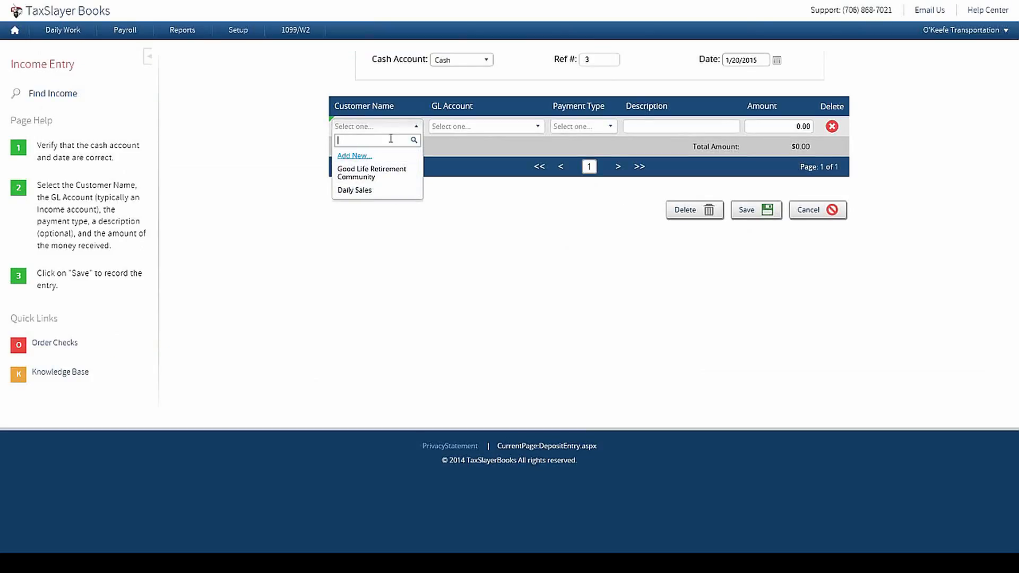
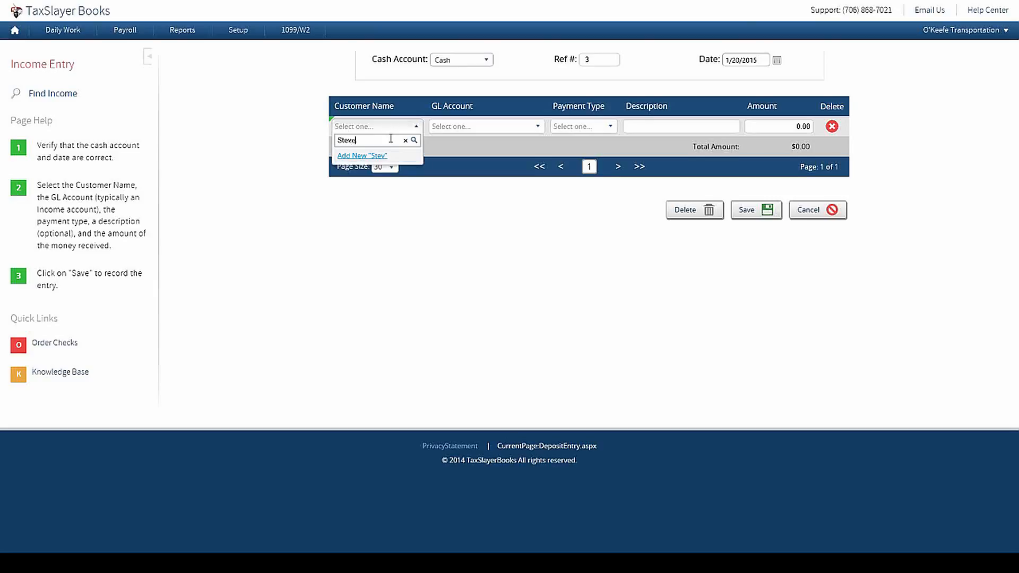
click(390, 156)
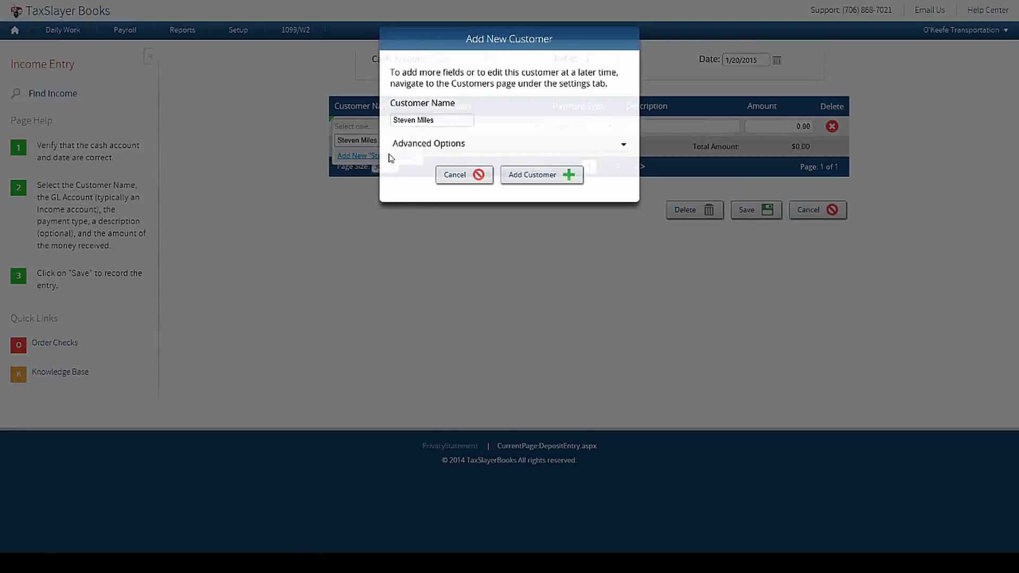
click(428, 147)
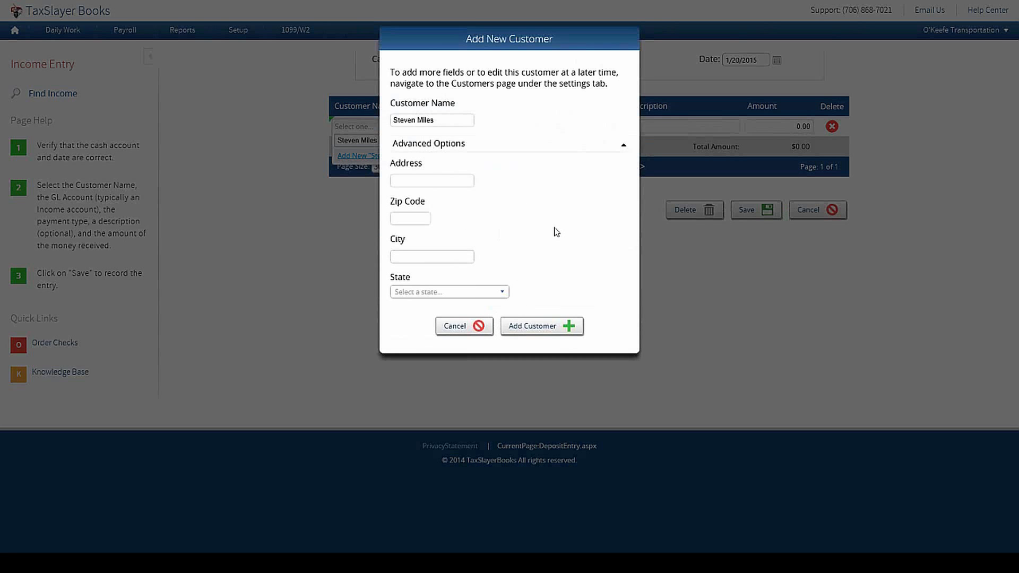
click(573, 330)
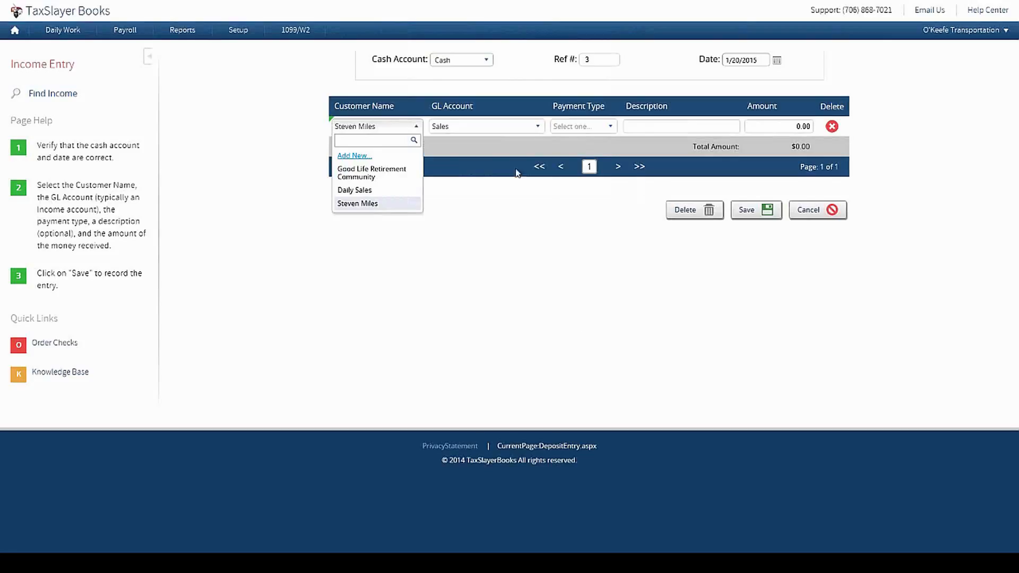
Step: Set the line's payment type to Cash and the entry date to 1/27/2015
click(380, 205)
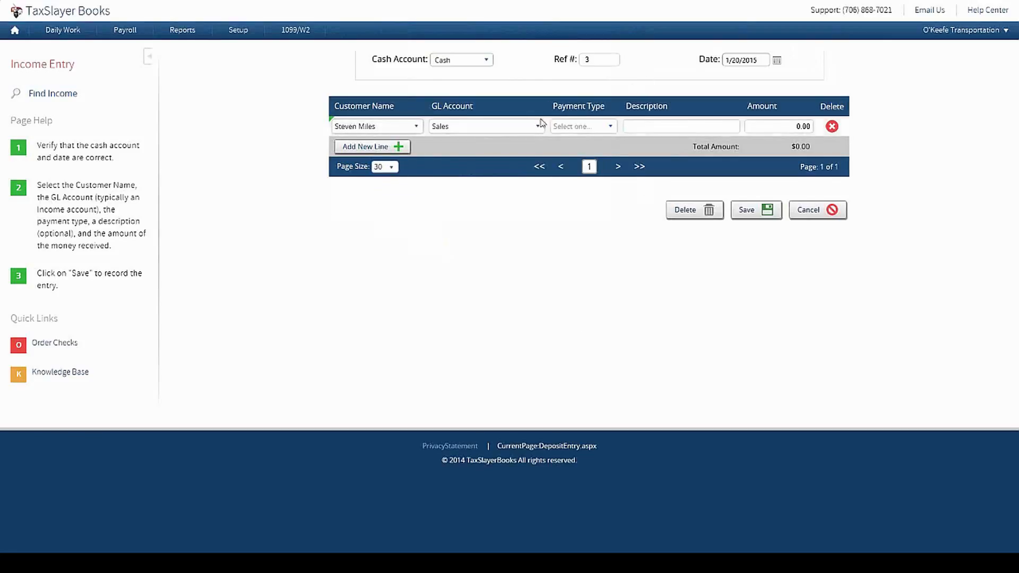
click(581, 126)
click(577, 178)
drag(728, 60, 994, 69)
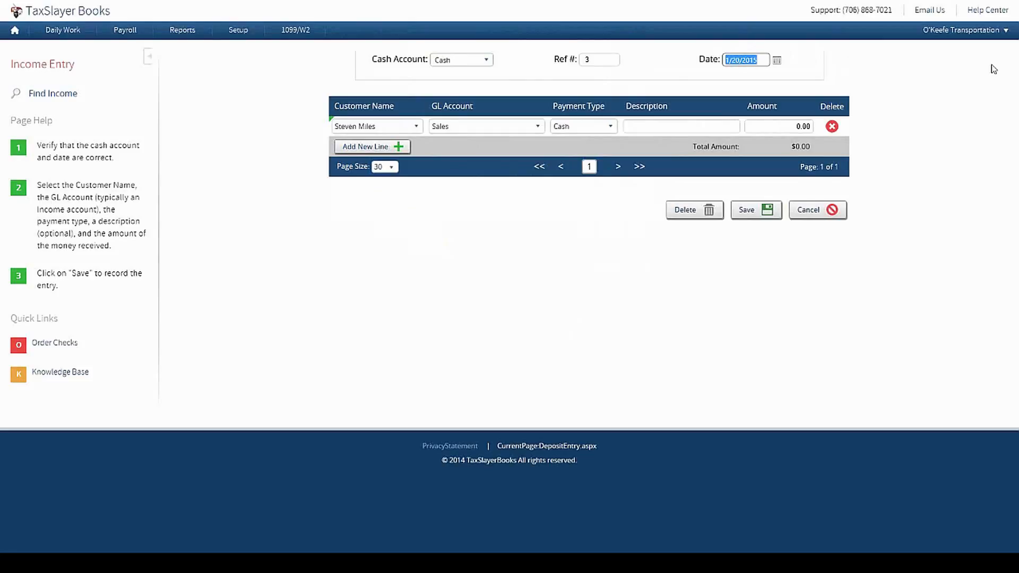
key(Right)
key(Left)
key(Left)
key(Left)
key(Left)
key(Left)
key(BackSpace)
text(7)
Step: Enter a 500.00 amount with the description Van Rental on the line
click(777, 131)
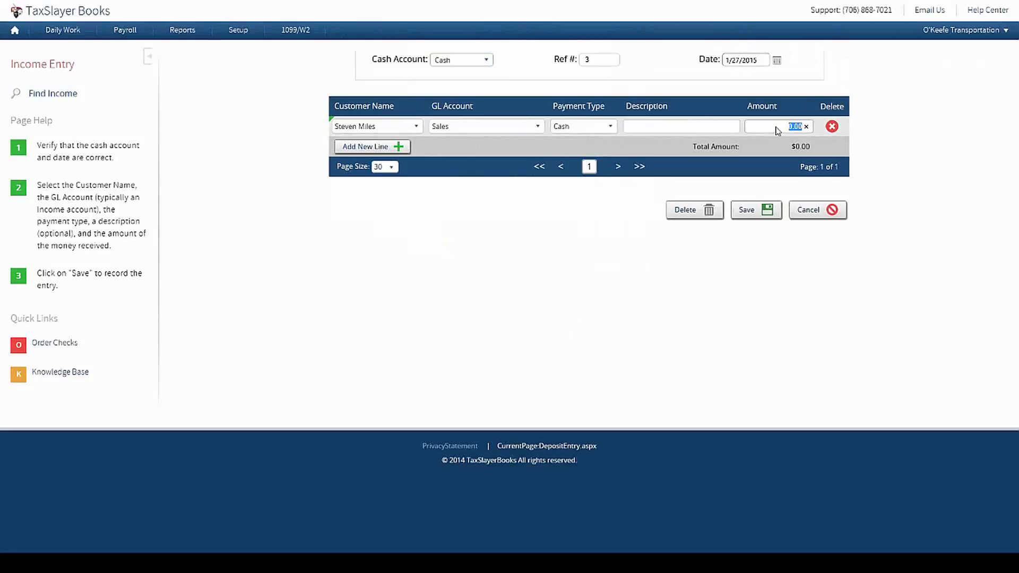
text(500)
click(789, 273)
text(Van Rental)
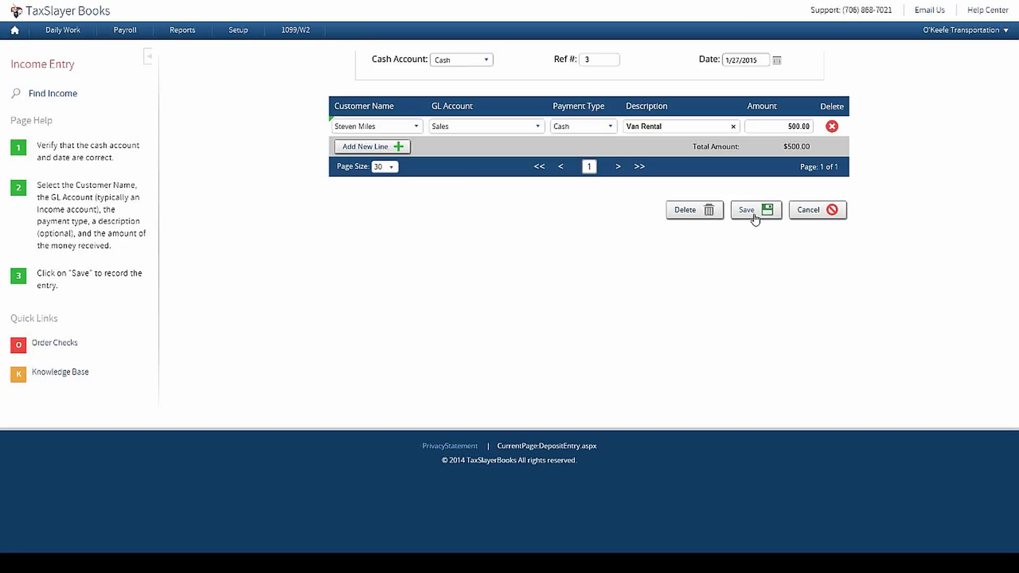
Step: Add a second line: Daily Sales, Multiple payment type, 'Mulliple Sales', 2000.00
click(389, 148)
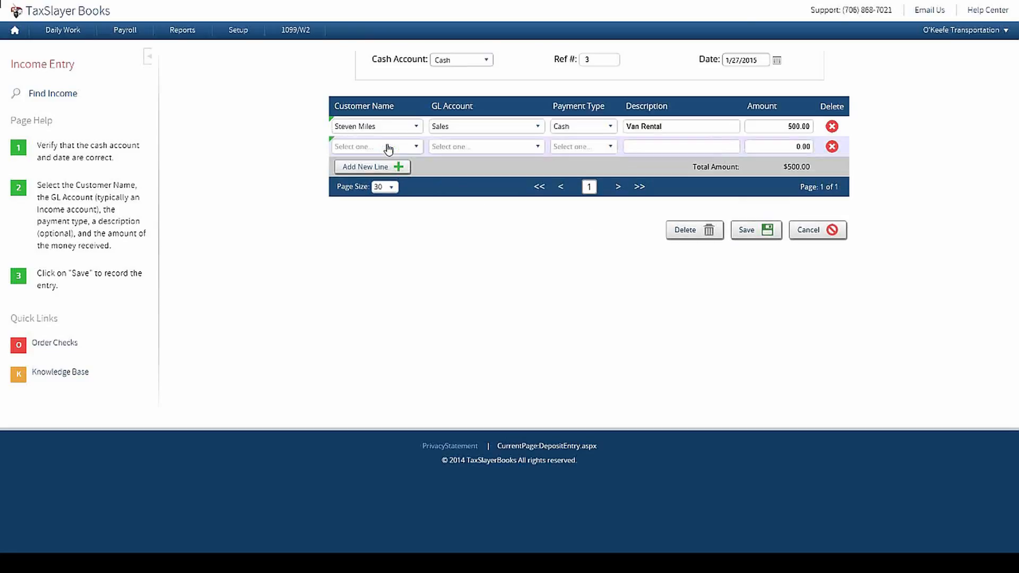
click(398, 167)
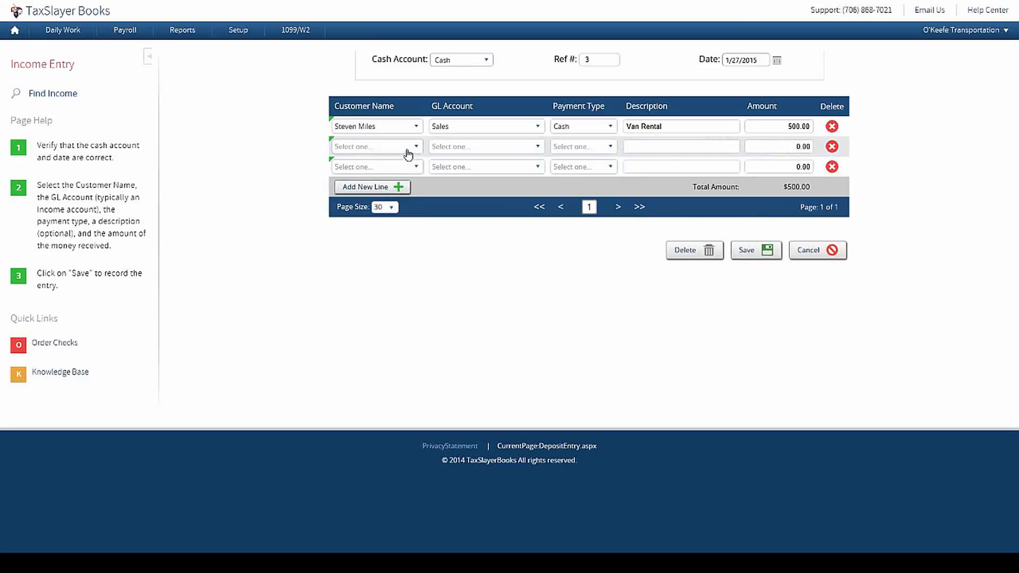
click(404, 153)
click(356, 211)
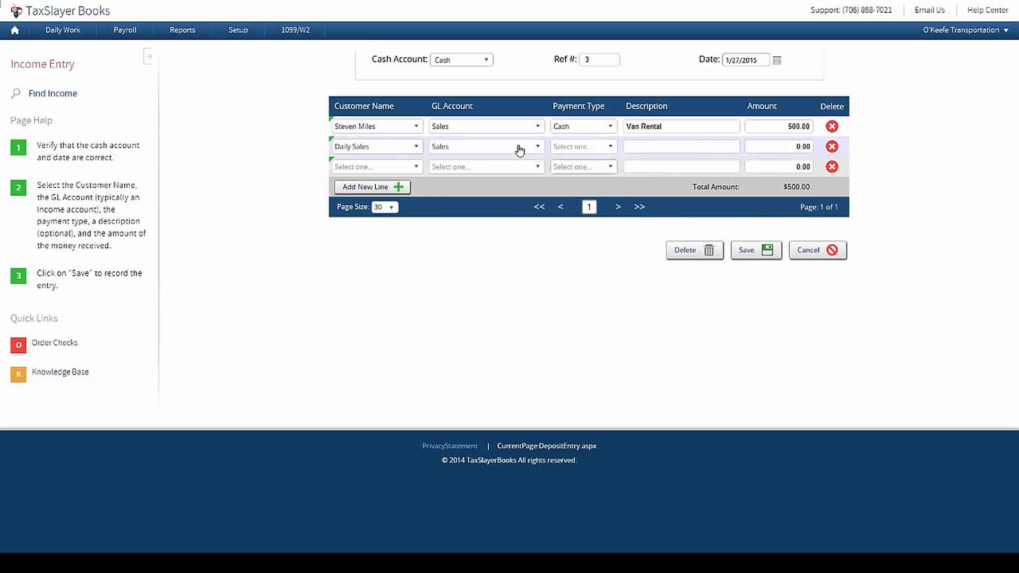
click(565, 149)
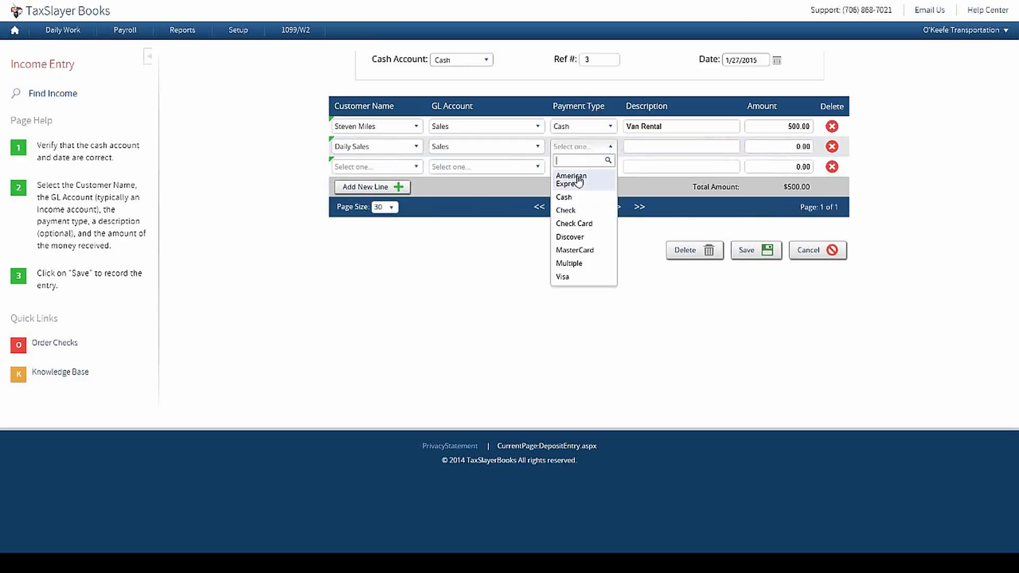
click(580, 262)
text(M)
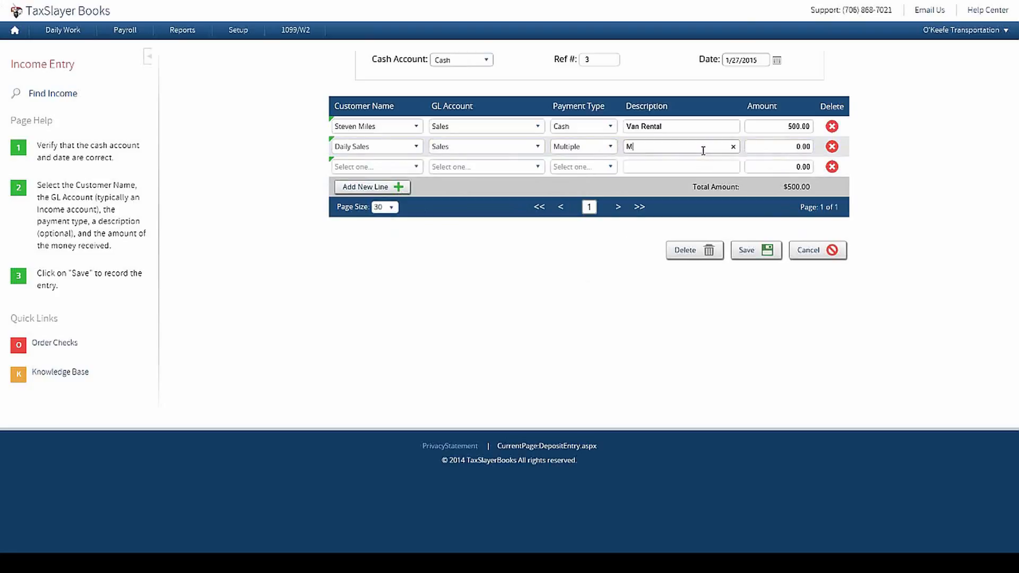
text(ulliple Sales)
key(Tab)
text(2000)
key(Tab)
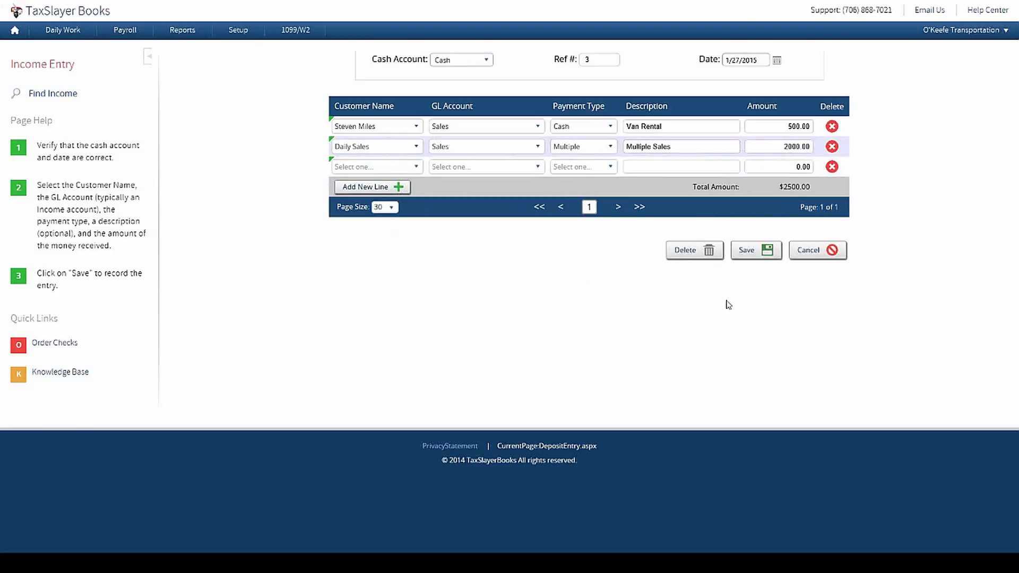
Step: Save the $2,500 income entry and return to the dashboard
click(756, 258)
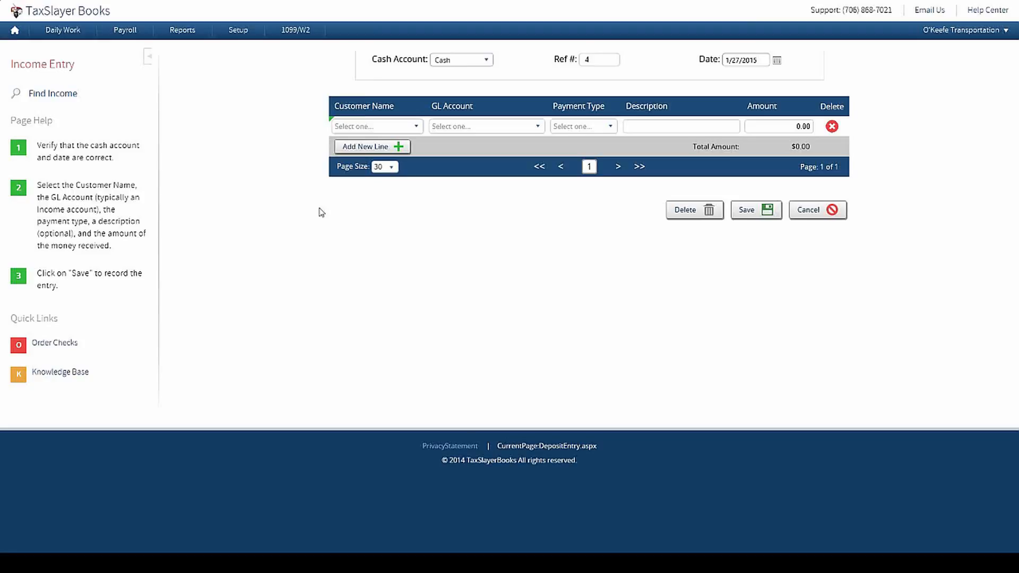
click(15, 31)
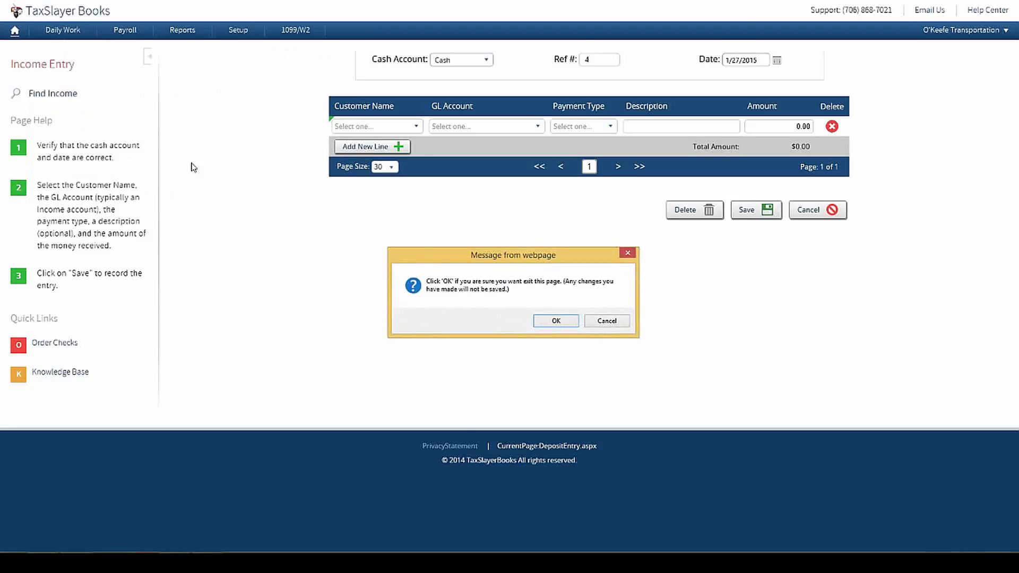
click(556, 322)
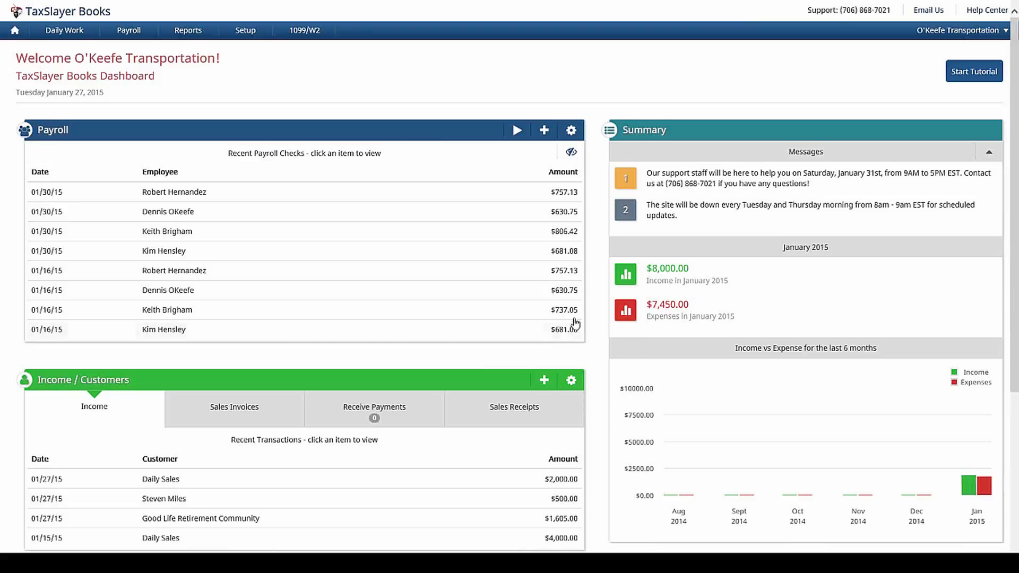
Step: Open the $500.00 Van Rental sales receipt in the Report Viewer and show its export formats
click(417, 128)
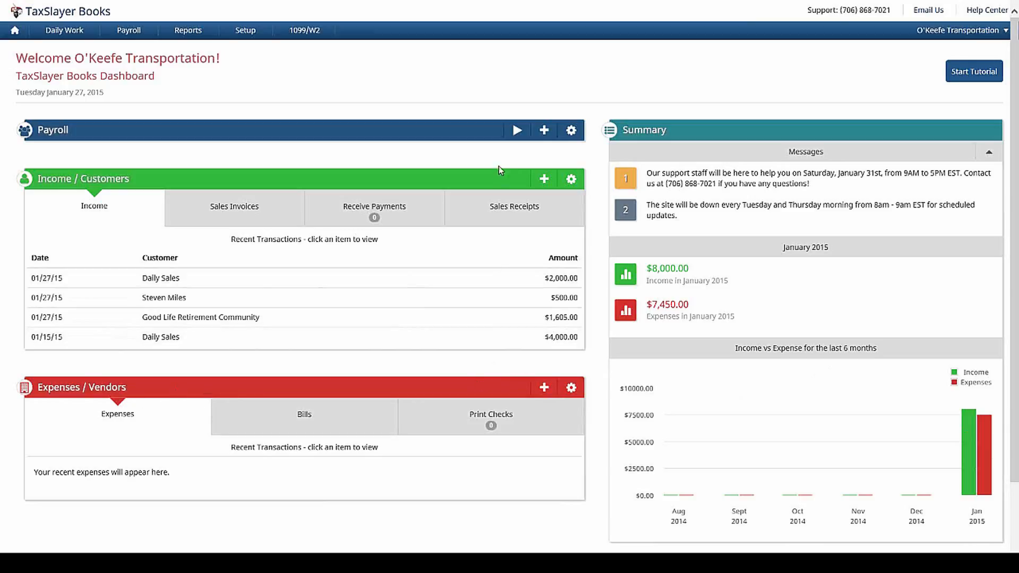
click(497, 205)
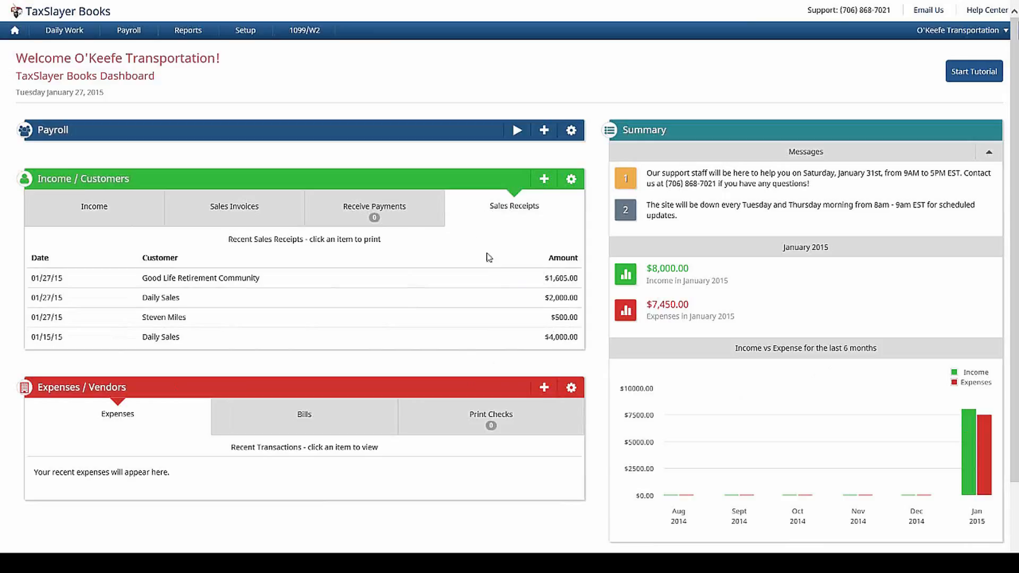
click(460, 319)
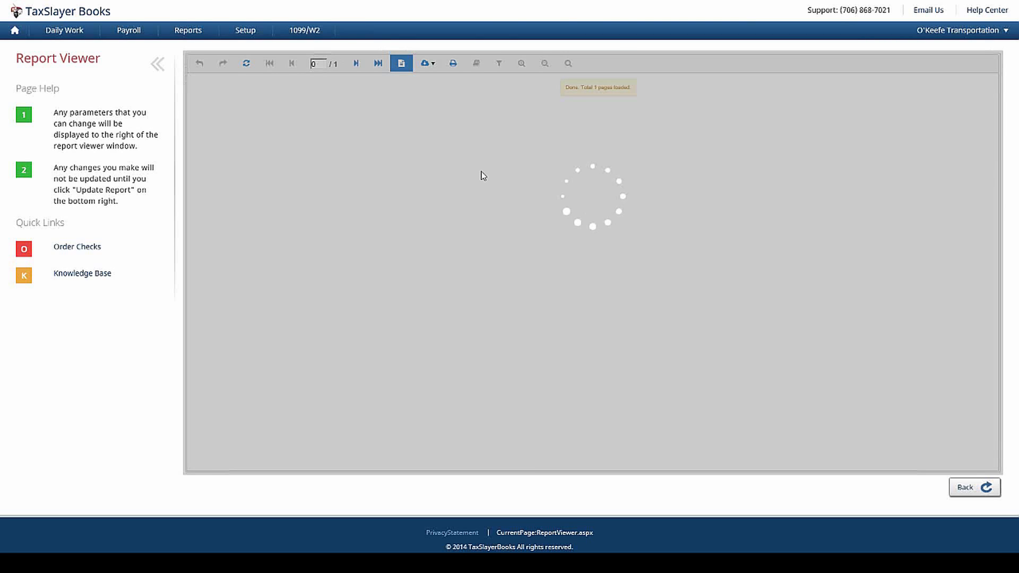
scroll(630, 198, down, 2)
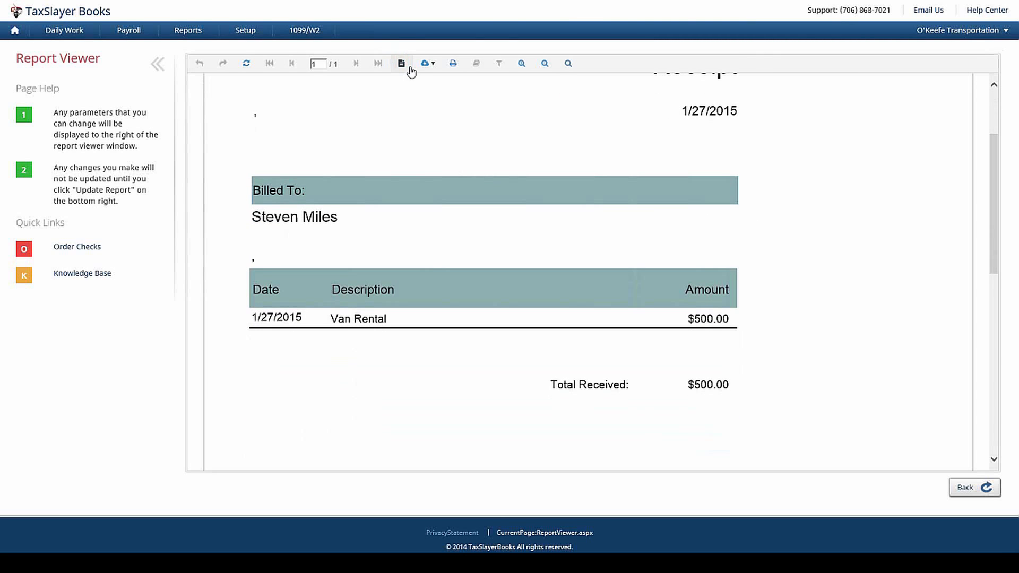
click(426, 63)
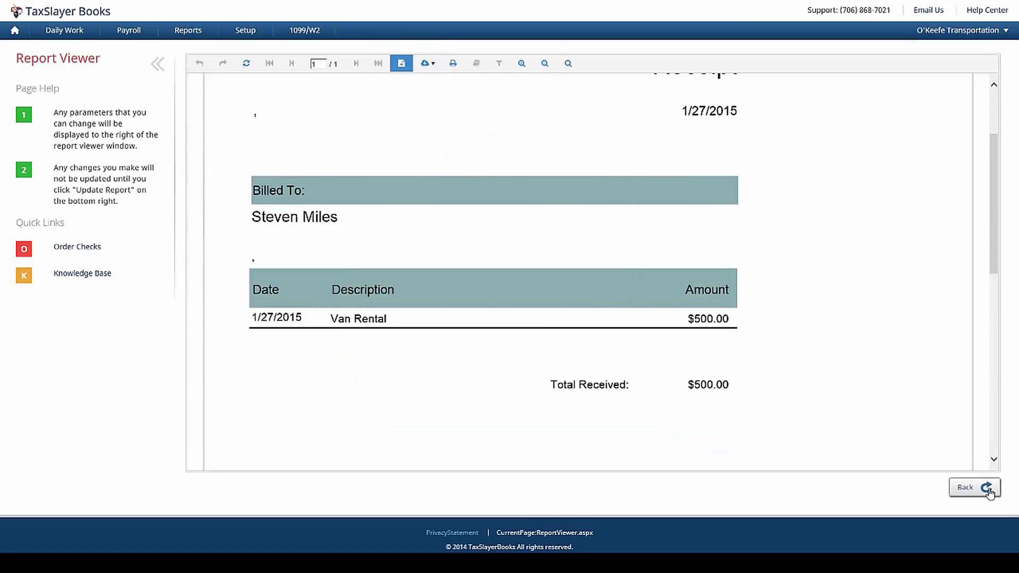
Step: Back on the dashboard, collapse Payroll and Income / Customers and show the Expenses add-new choices
click(14, 32)
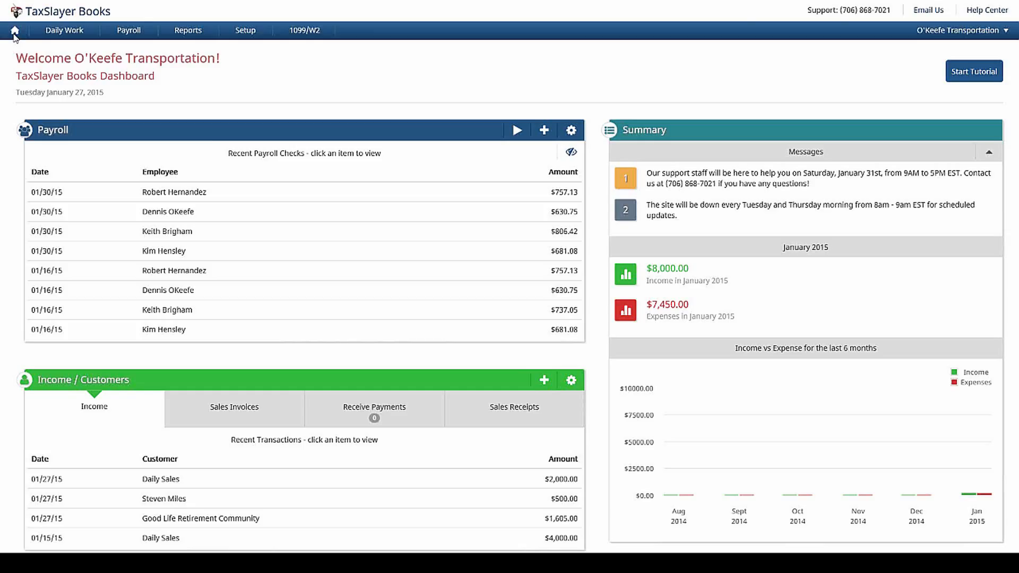
click(207, 137)
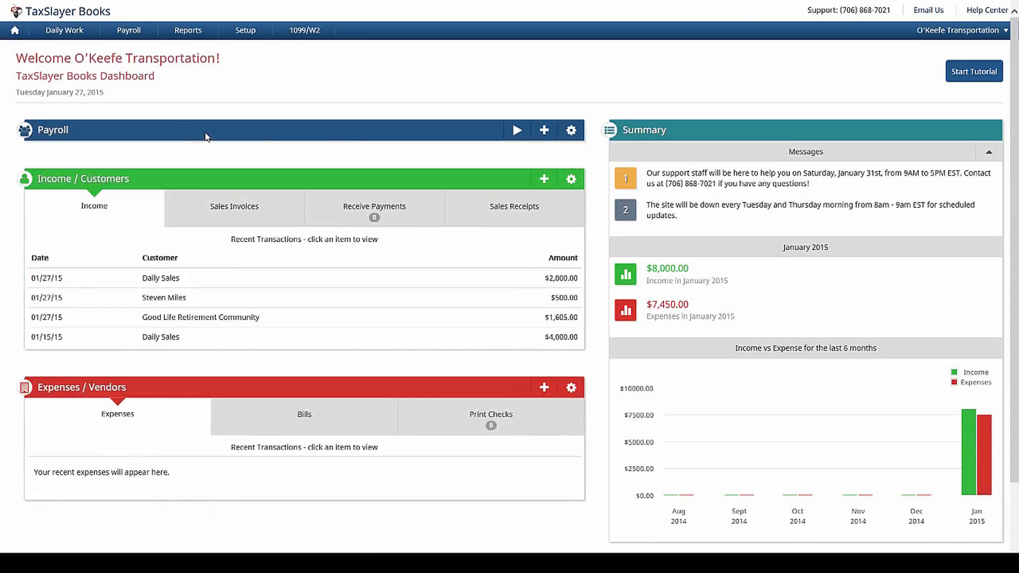
click(207, 181)
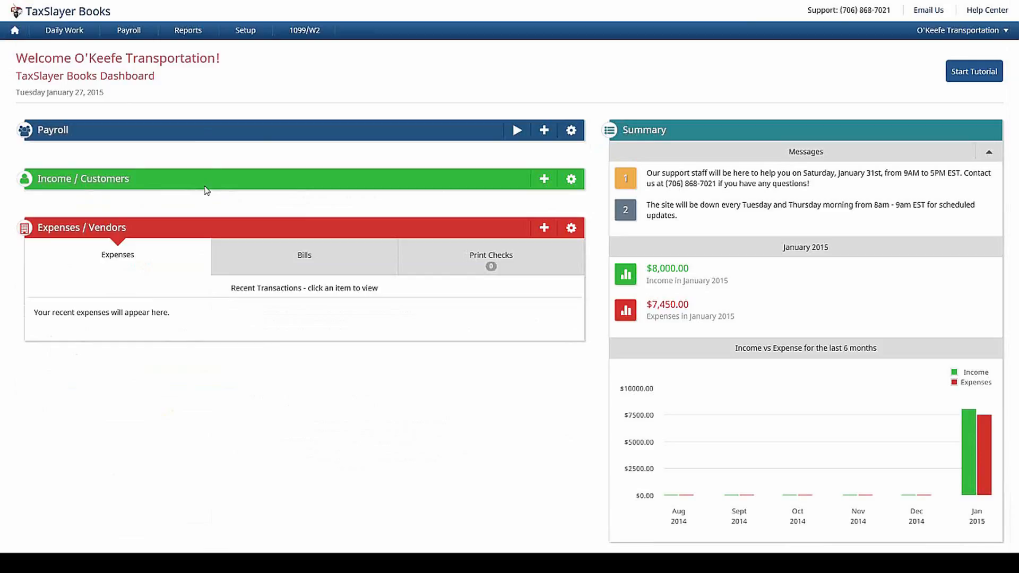
click(548, 228)
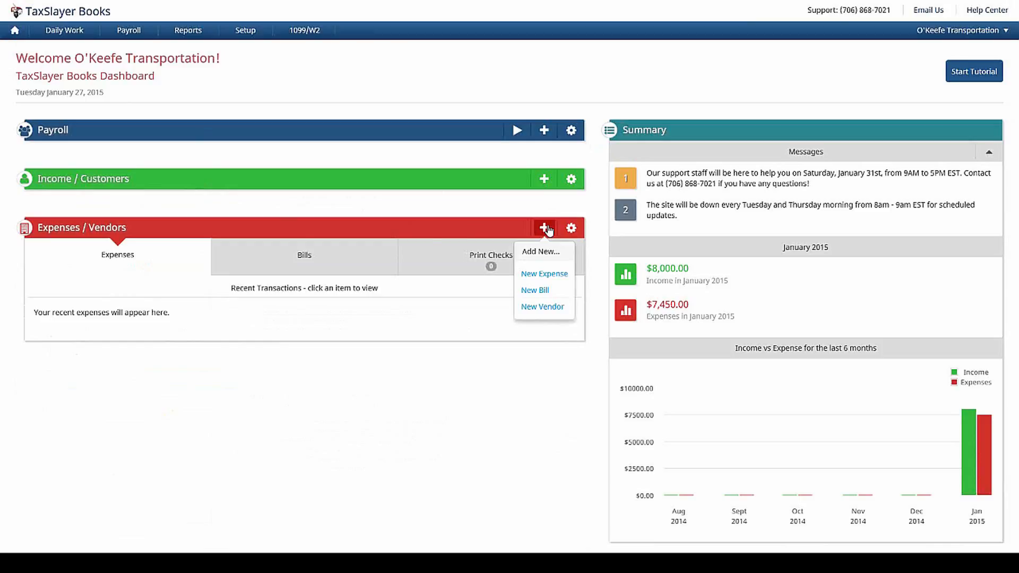
click(340, 257)
click(162, 257)
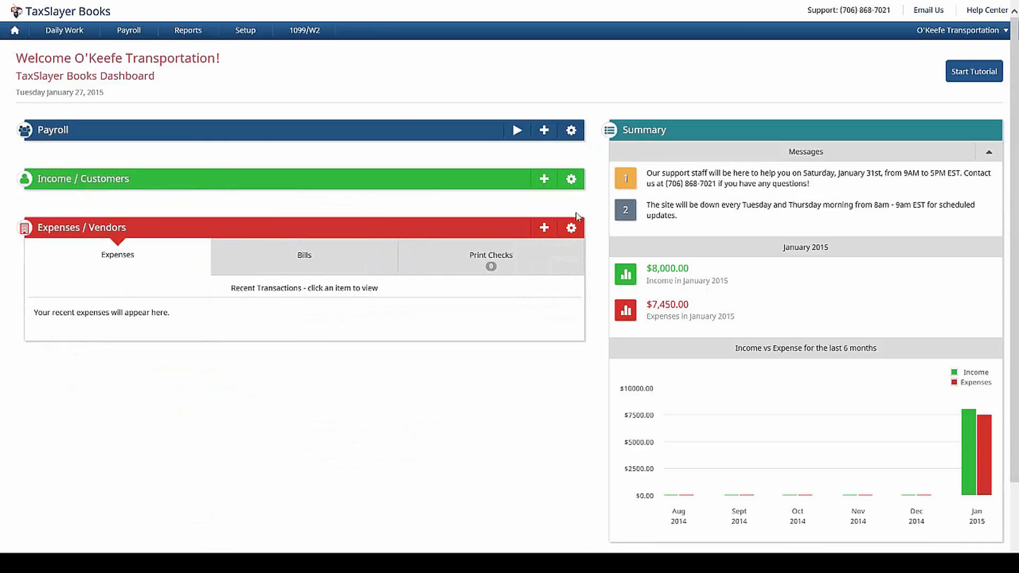
click(544, 229)
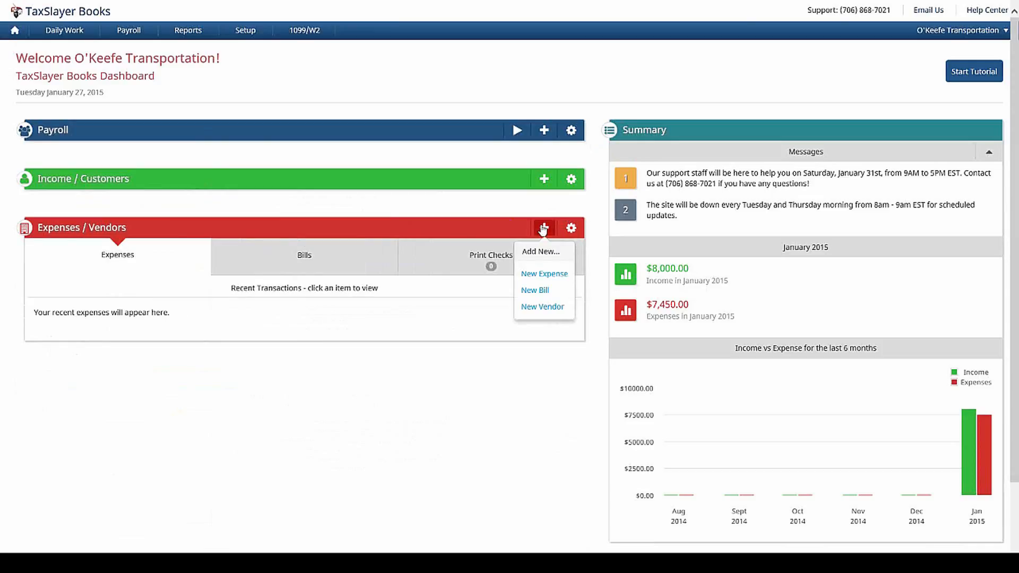
Step: Dismiss the Expenses / Vendors add-new menu
click(544, 229)
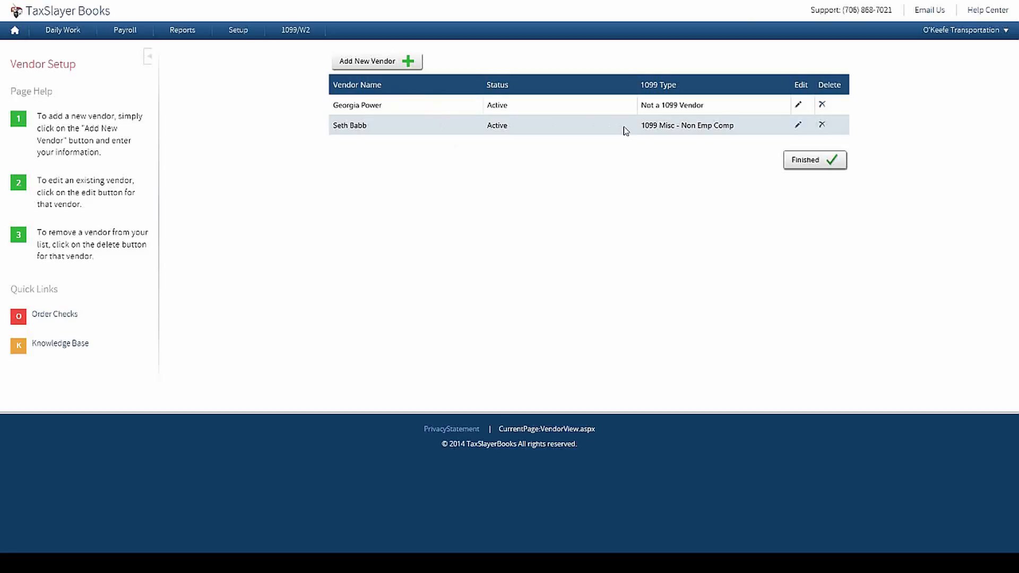
click(799, 126)
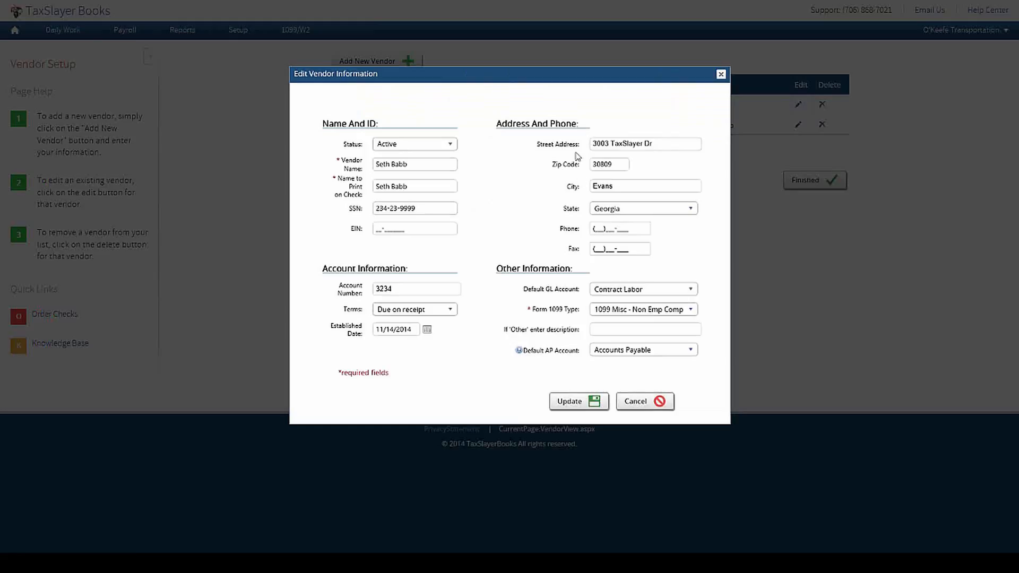
click(693, 316)
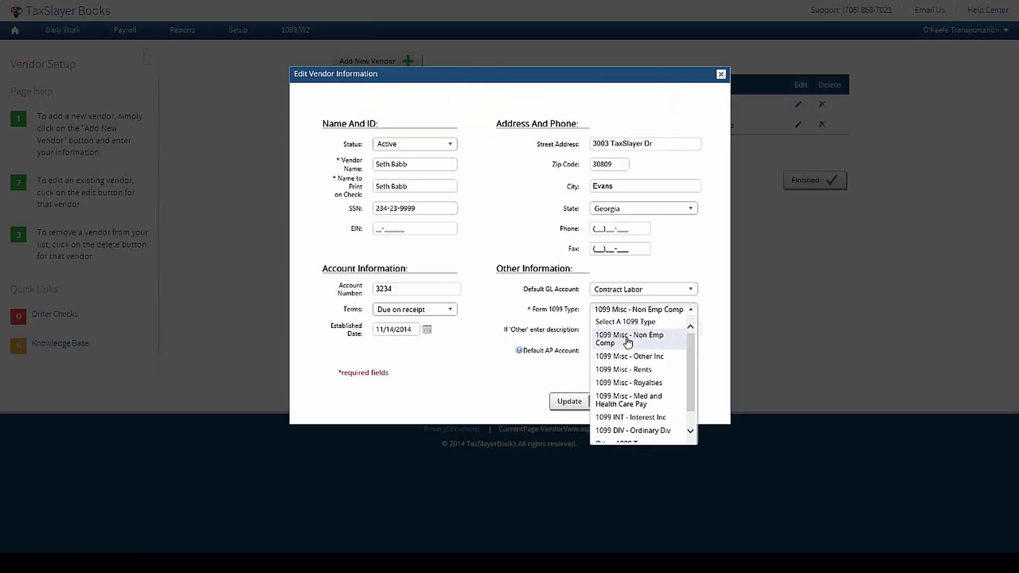
click(660, 343)
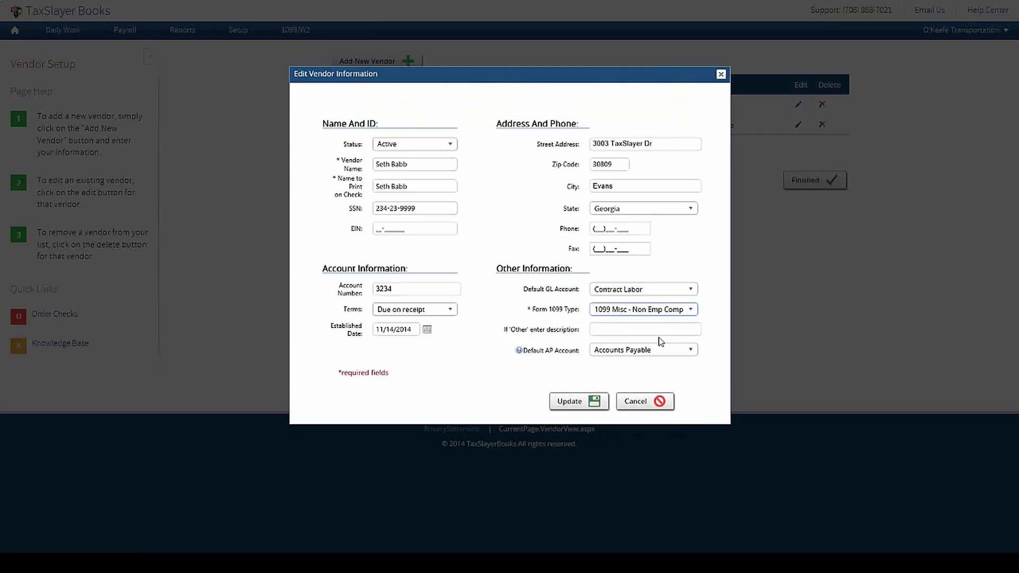
click(696, 291)
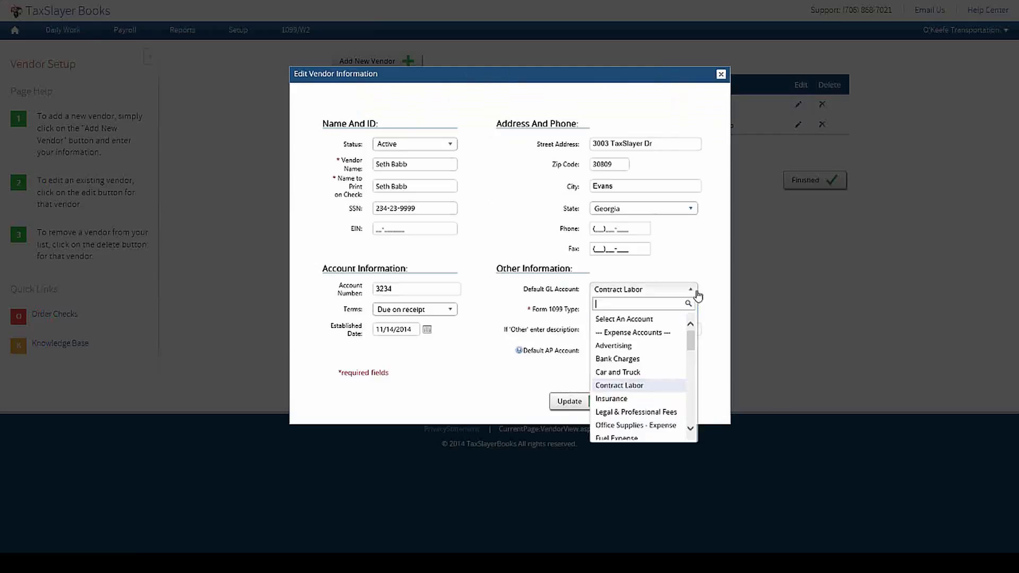
click(637, 386)
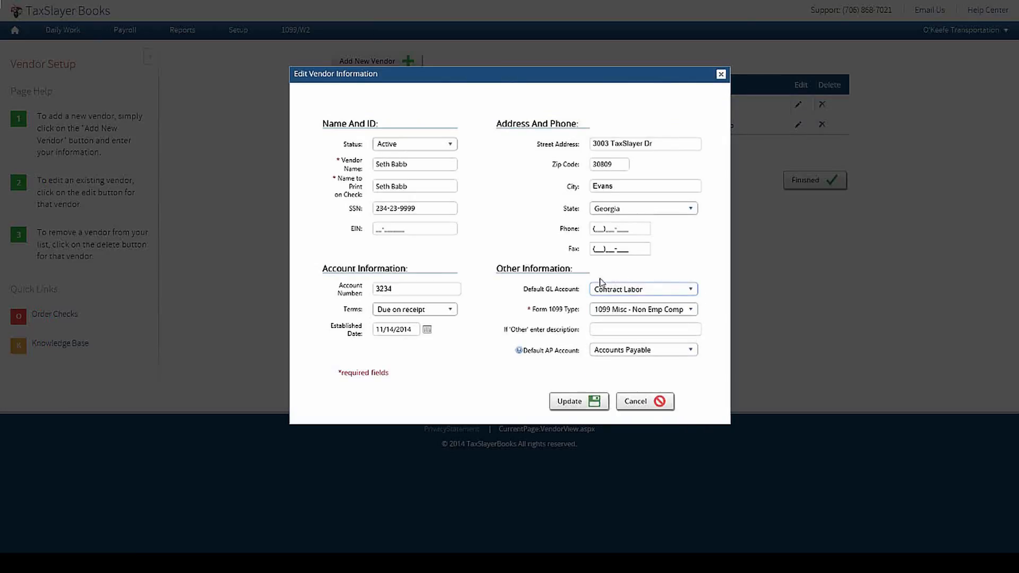
click(714, 305)
click(631, 407)
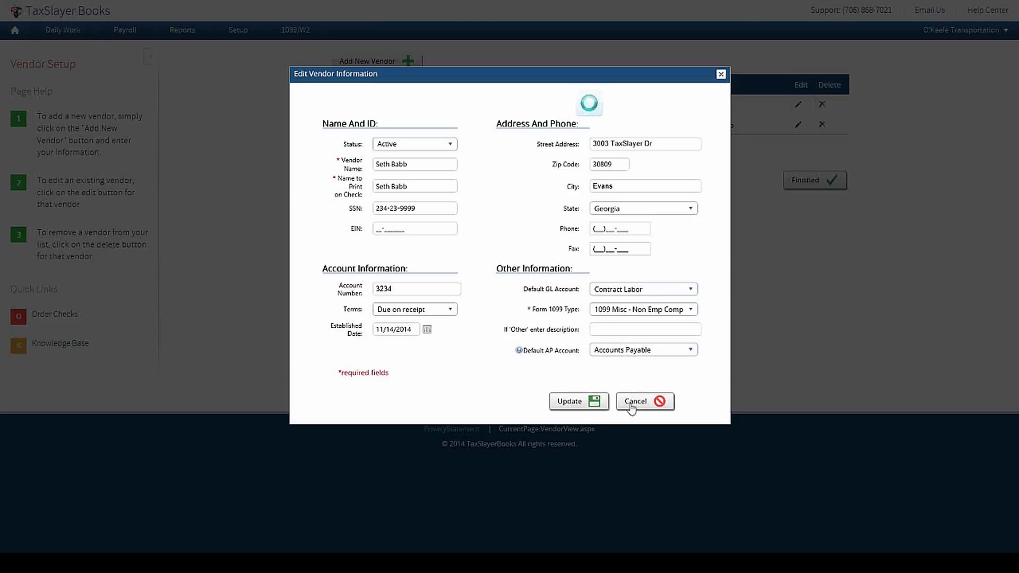
click(11, 34)
Step: Start a new vendor expense paid to the contract-labor vendor
click(453, 134)
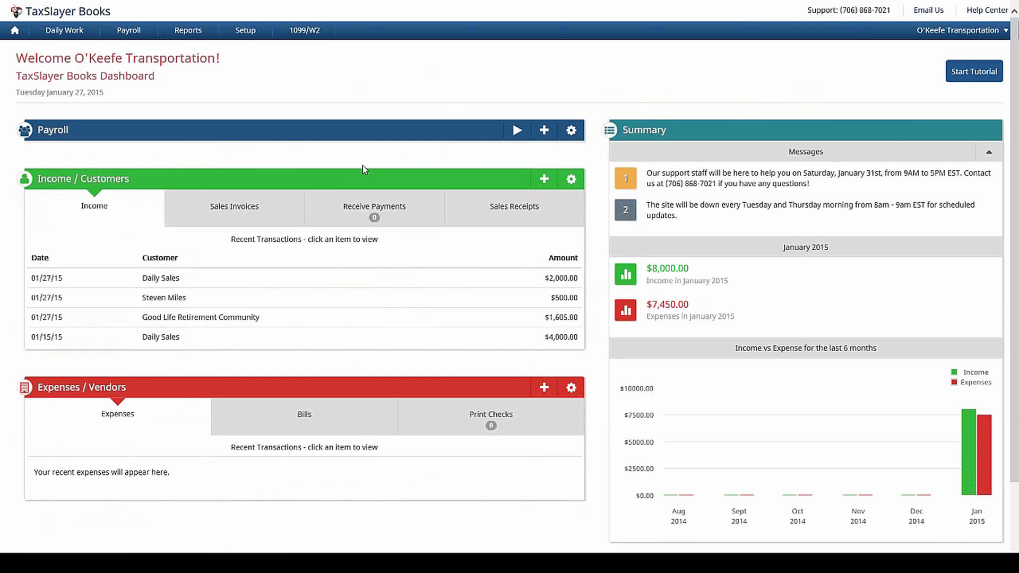
click(362, 179)
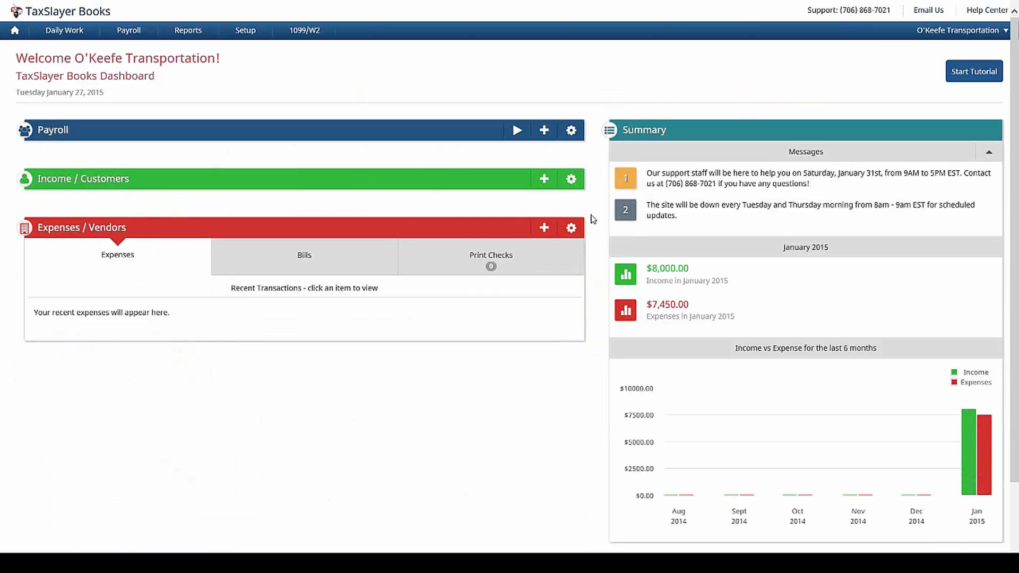
click(544, 228)
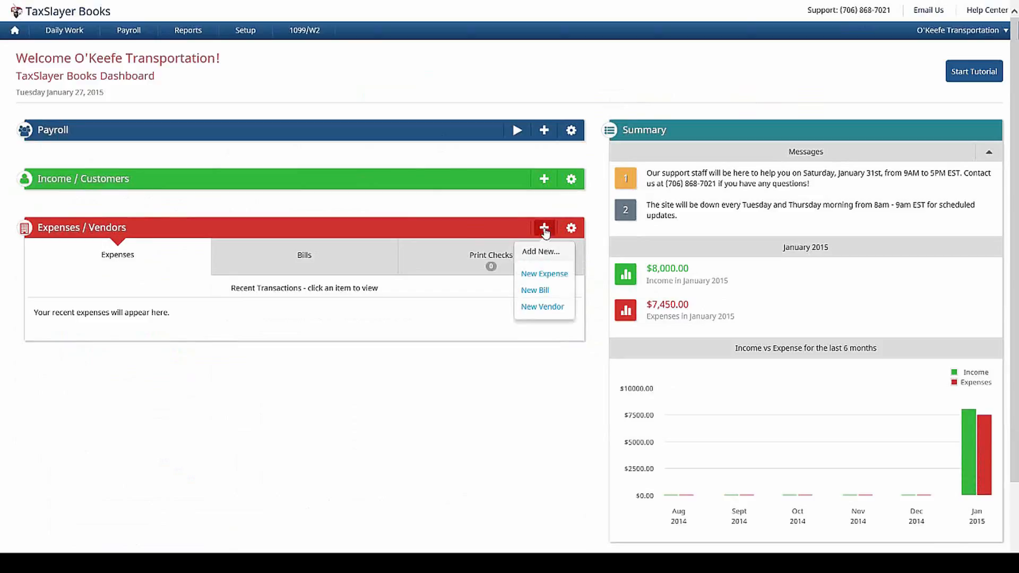
click(544, 274)
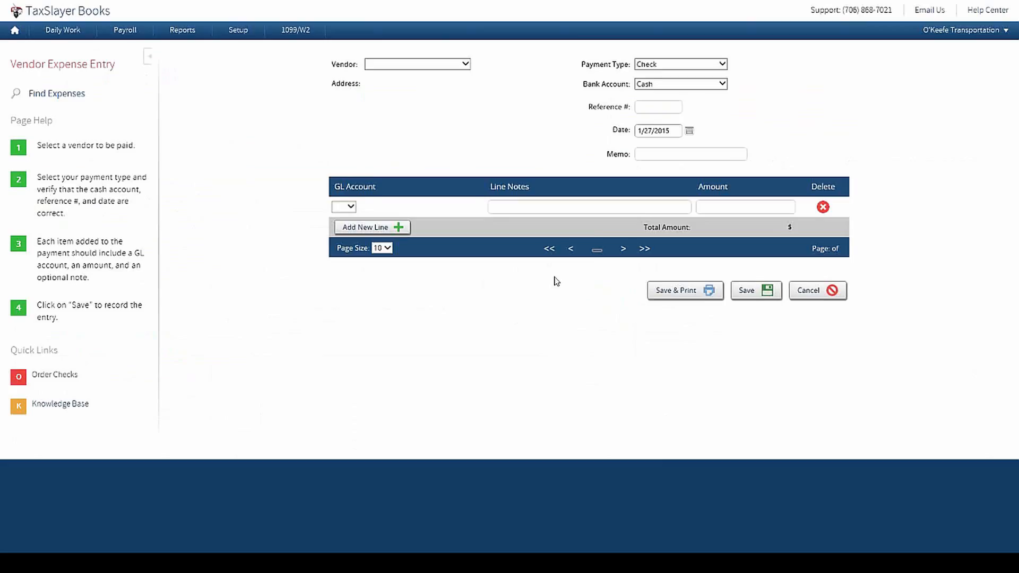
click(464, 68)
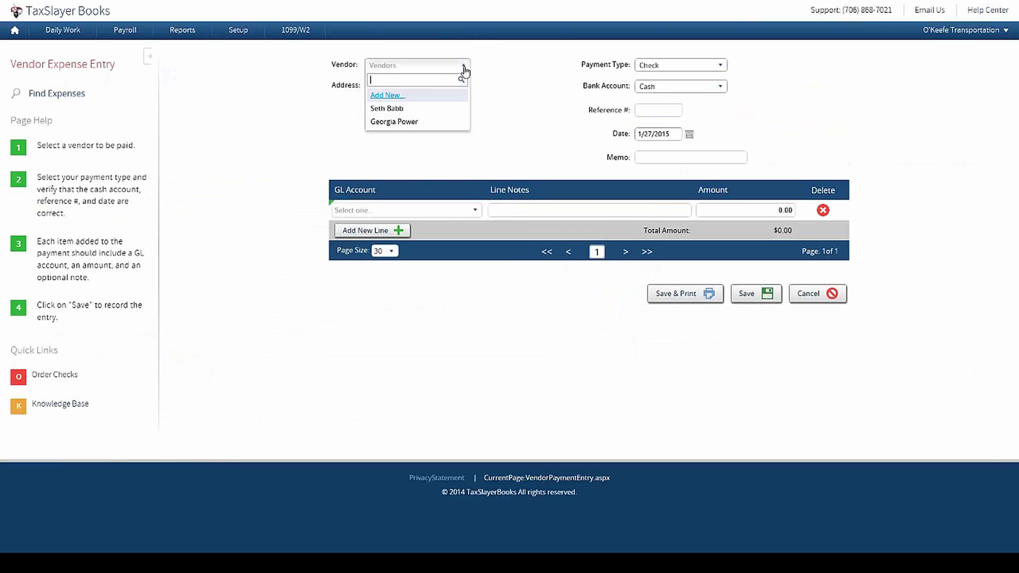
click(402, 108)
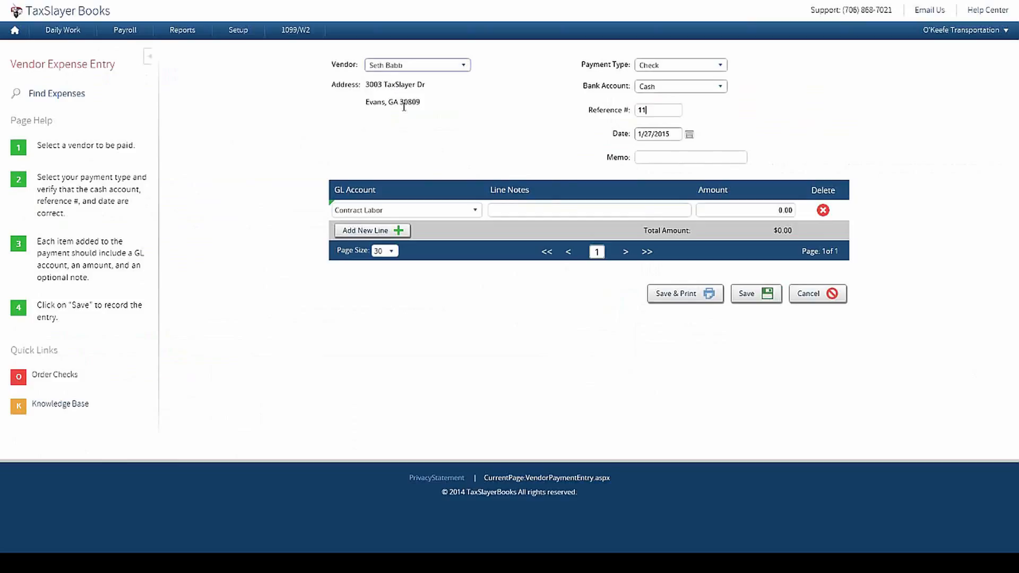
Step: Fill the expense line with the note '1/23 Payroll' and an amount of 800.00
click(564, 211)
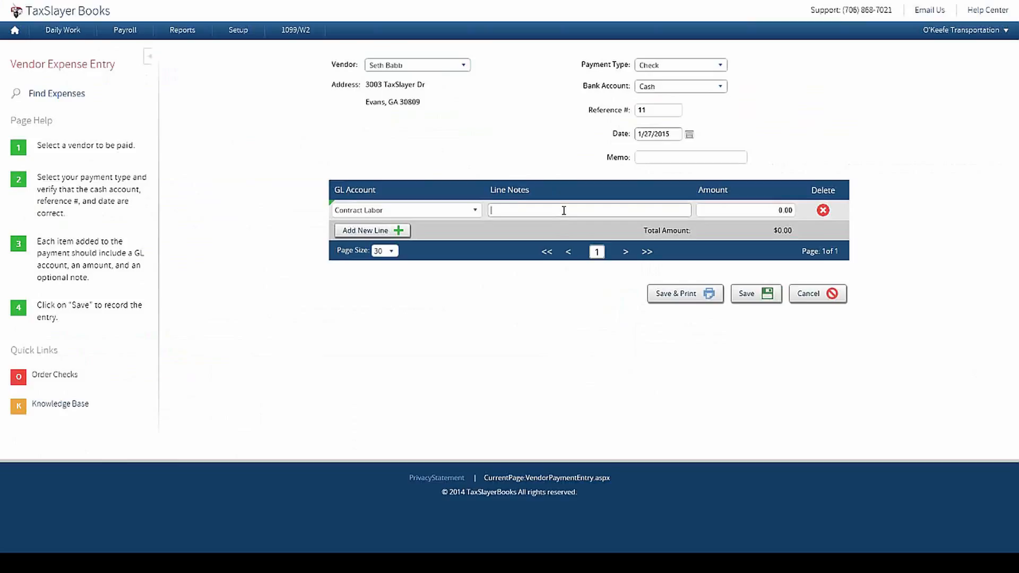
text(1)
text(/)
text(23 Payment)
key(BackSpace)
key(BackSpace)
key(BackSpace)
key(BackSpace)
text(roll)
key(Tab)
text(800)
click(860, 110)
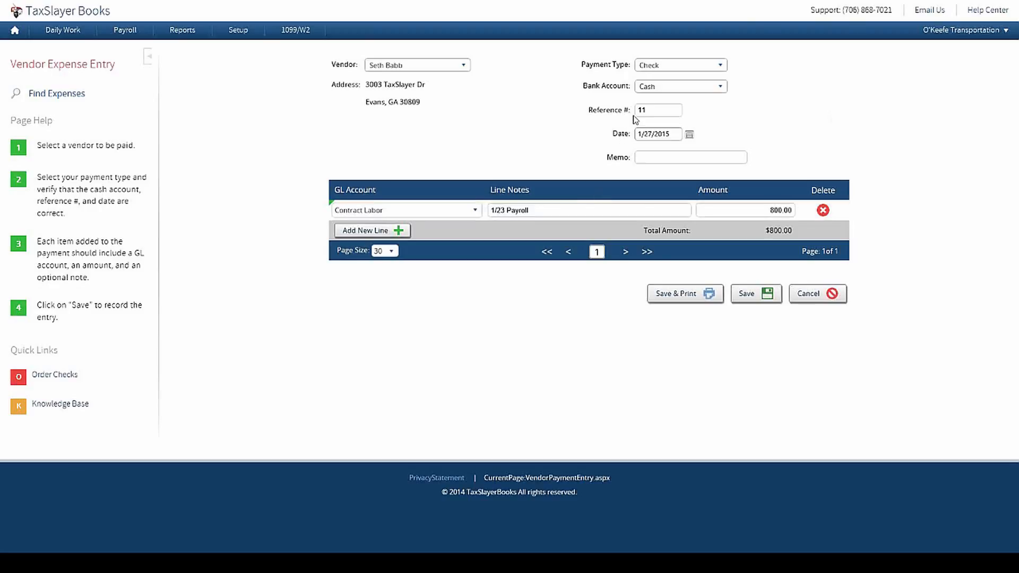
Step: Save the $800 expense and open its check 11 as check.pdf for printing
click(686, 297)
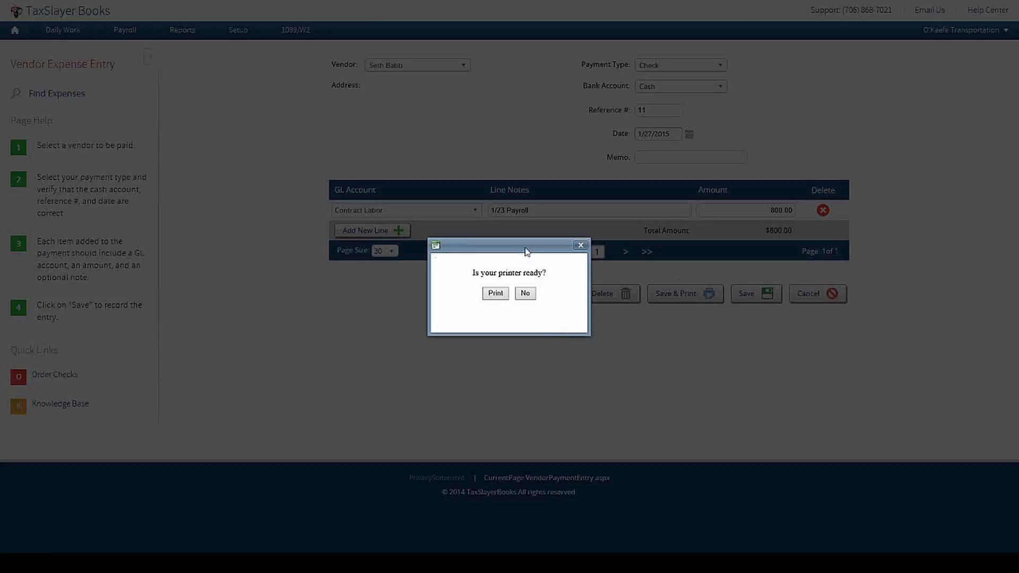
click(498, 296)
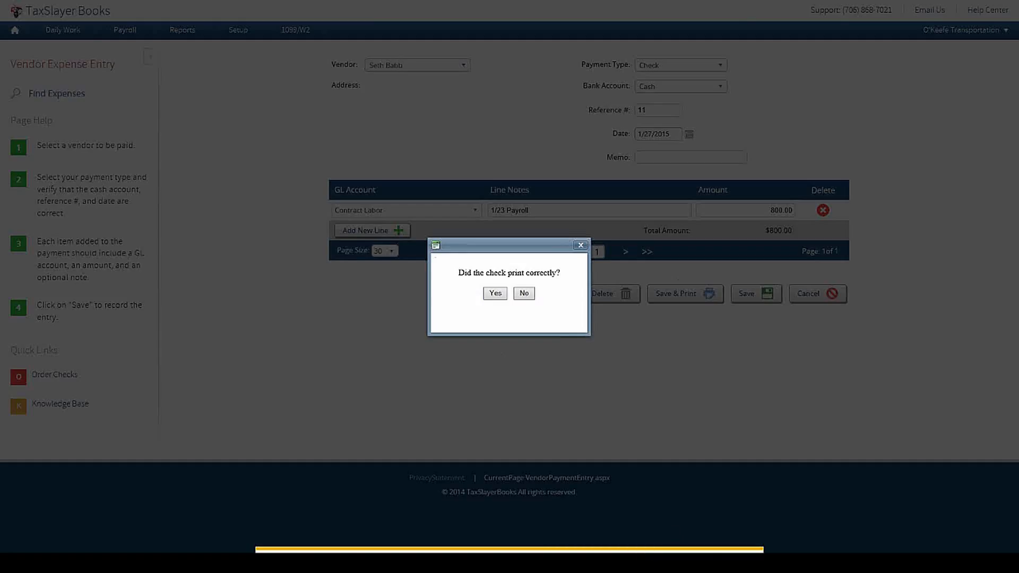
click(620, 562)
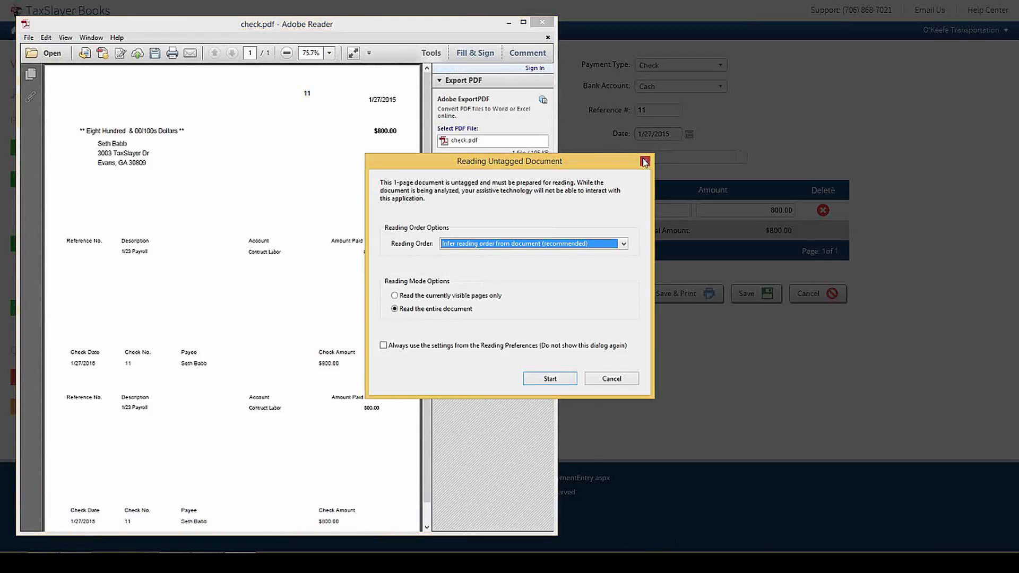
Step: Dismiss the reading prompt and close check.pdf in Adobe Reader without saving changes
click(645, 160)
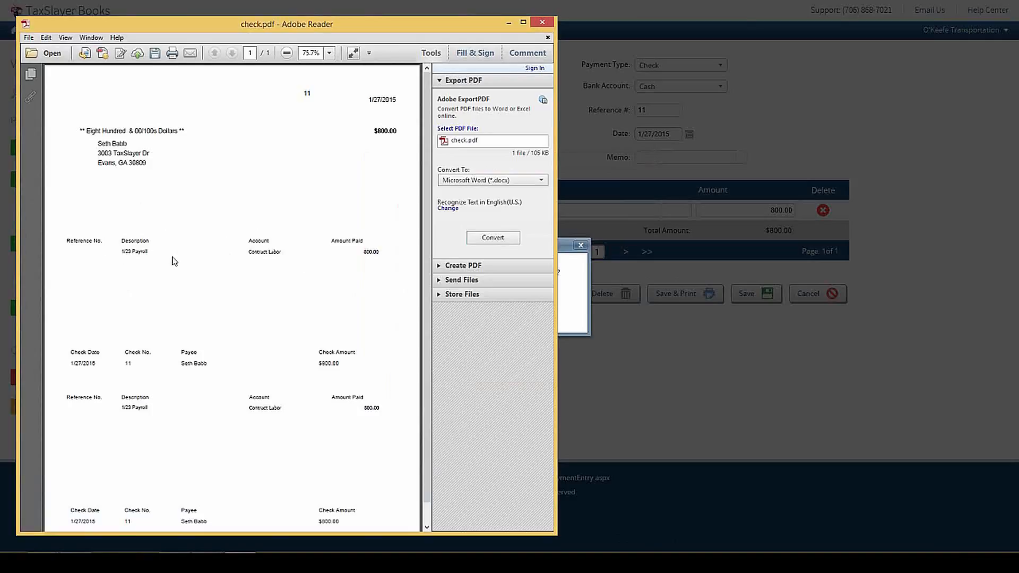
click(548, 26)
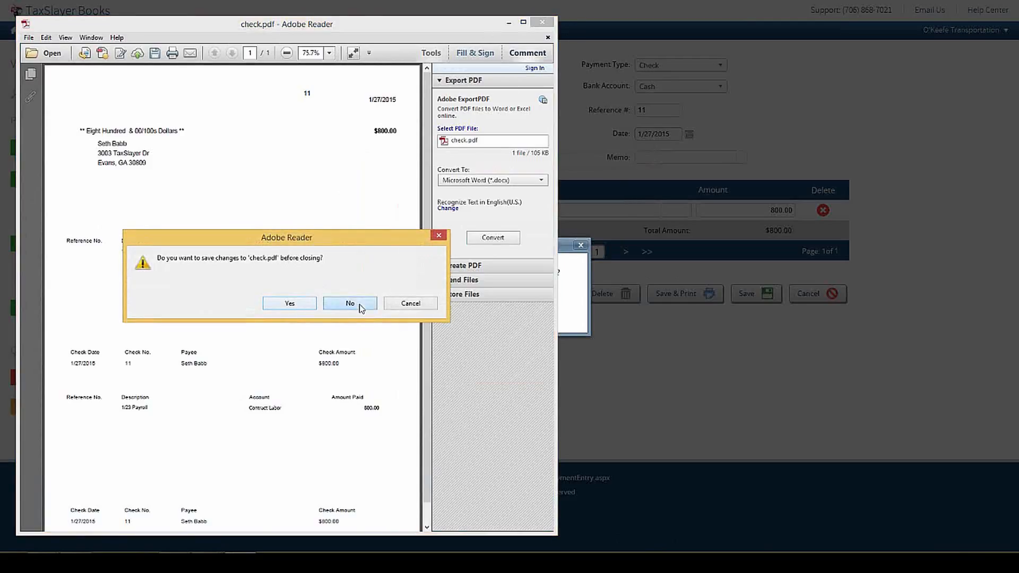
click(357, 307)
Step: Confirm the check printed, then enter a Georgia Power expense noted 'Jan Power Bill' for 250
click(488, 293)
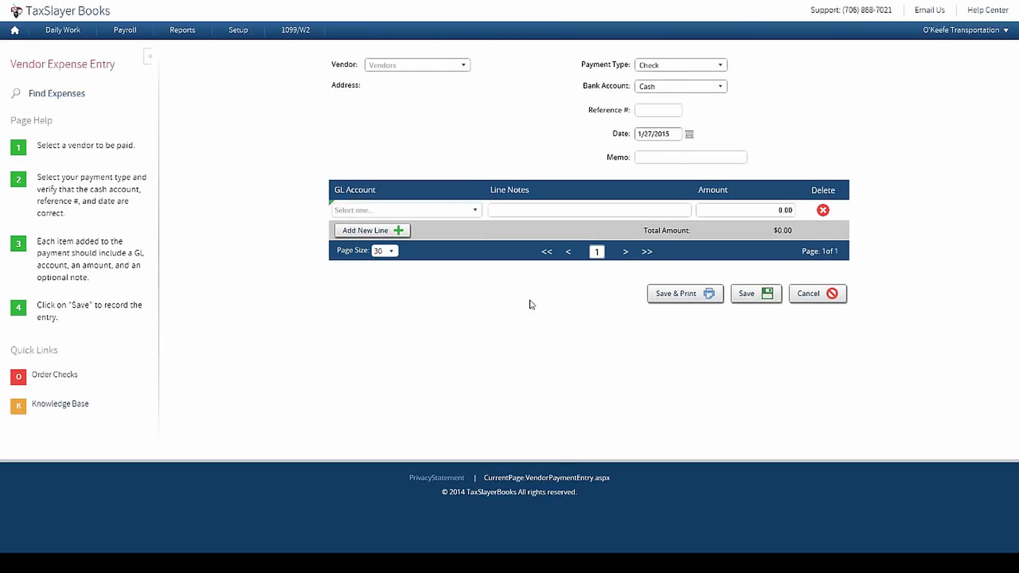
click(464, 69)
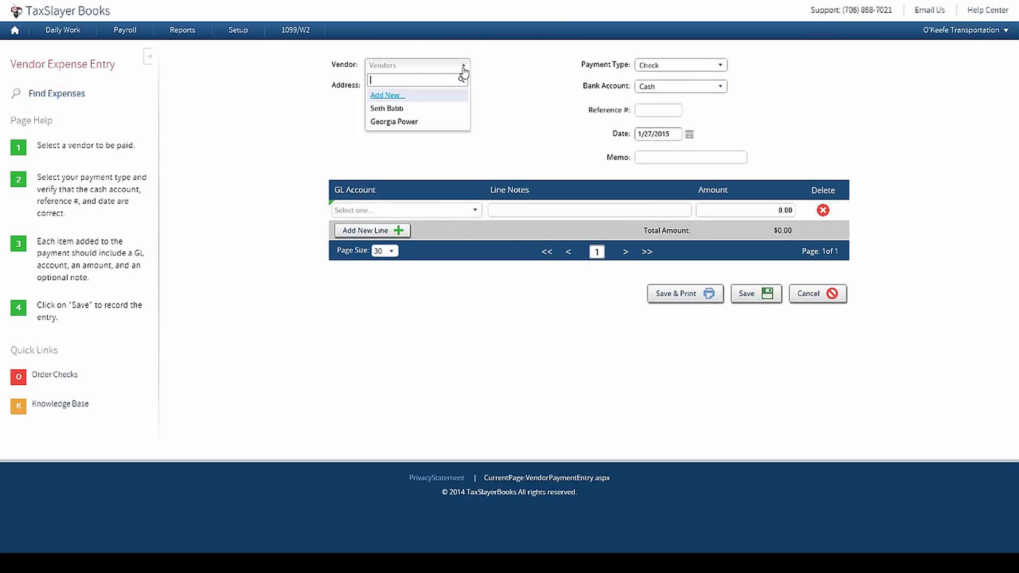
click(423, 121)
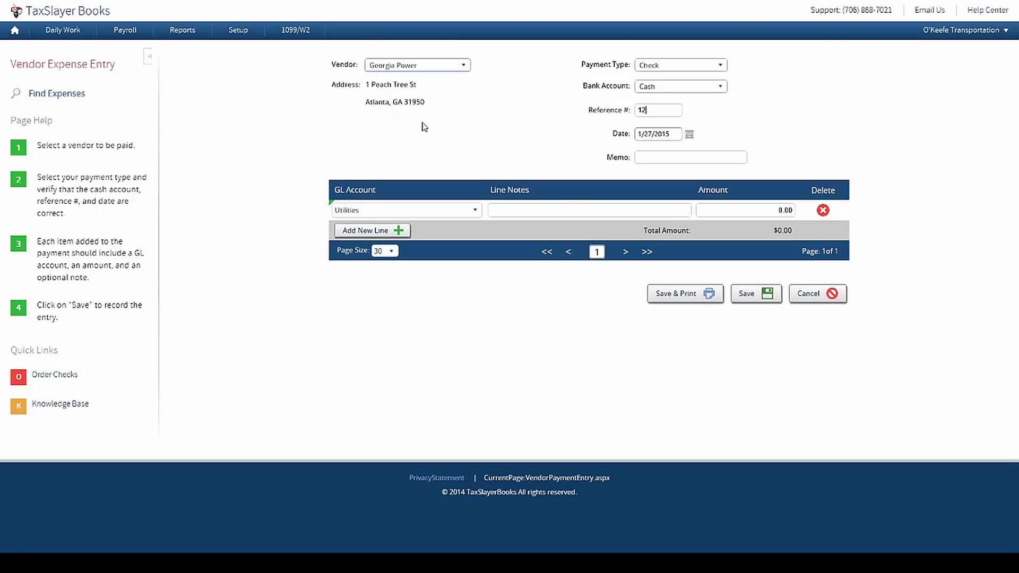
click(570, 210)
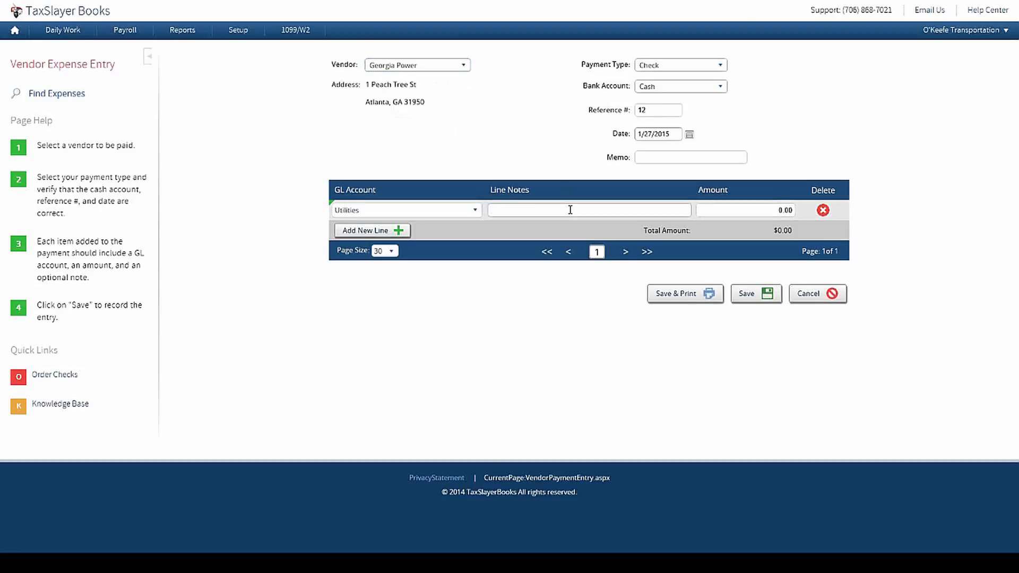
text(Jan Paower)
key(BackSpace)
key(BackSpace)
key(BackSpace)
key(BackSpace)
key(BackSpace)
text(ower Bill)
key(Tab)
text(250)
Step: Save the $250 Georgia Power expense and return to the dashboard
click(758, 294)
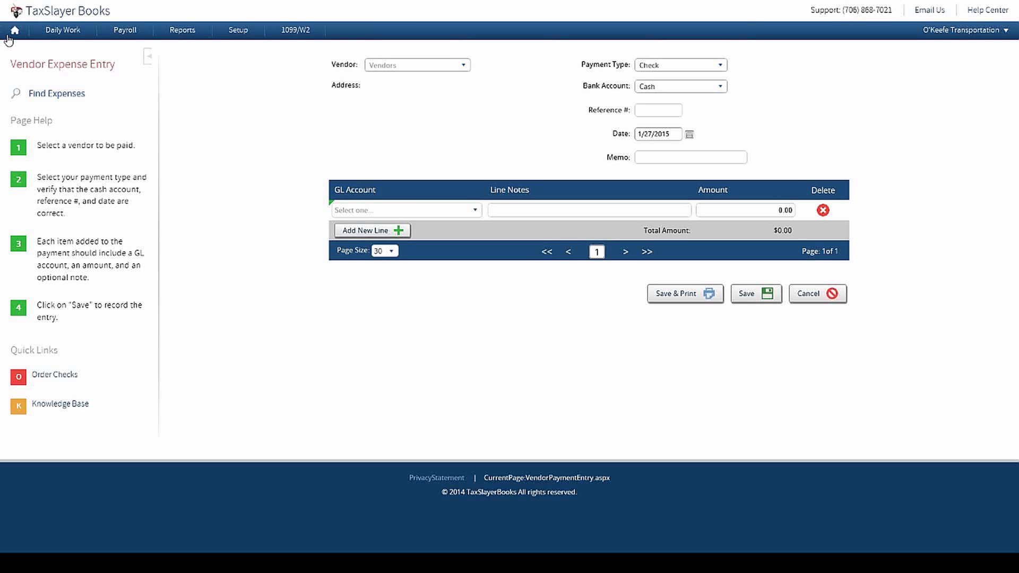
click(10, 36)
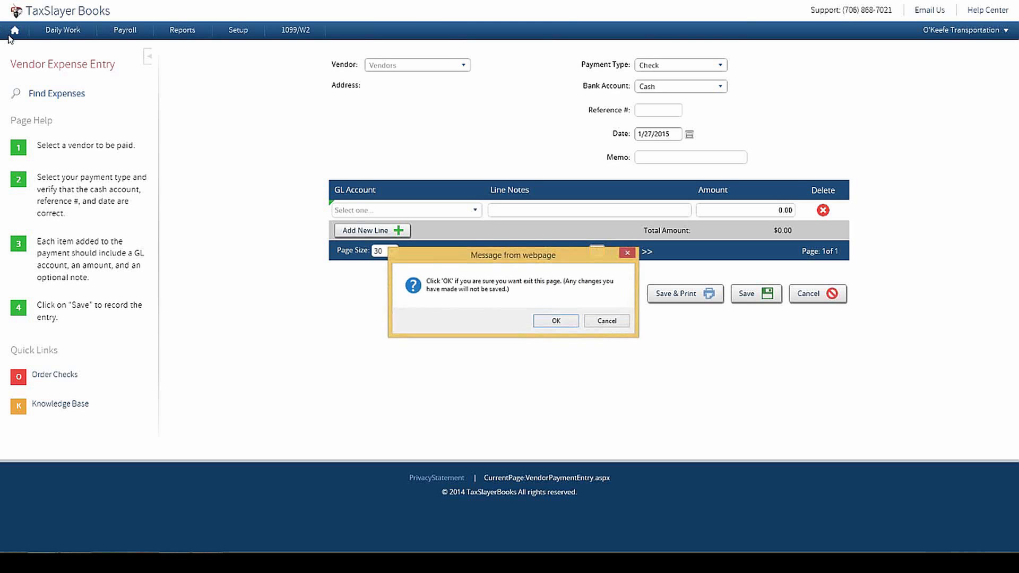
click(558, 322)
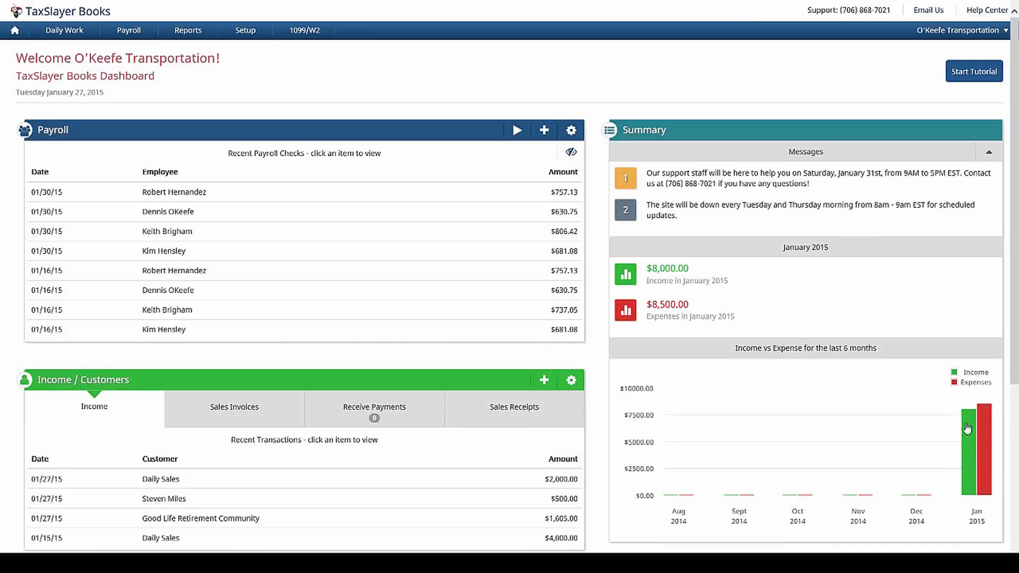
Step: Scroll the dashboard down to the Expenses / Vendors panel showing the $250 Georgia Power expense
mouse_move(977, 444)
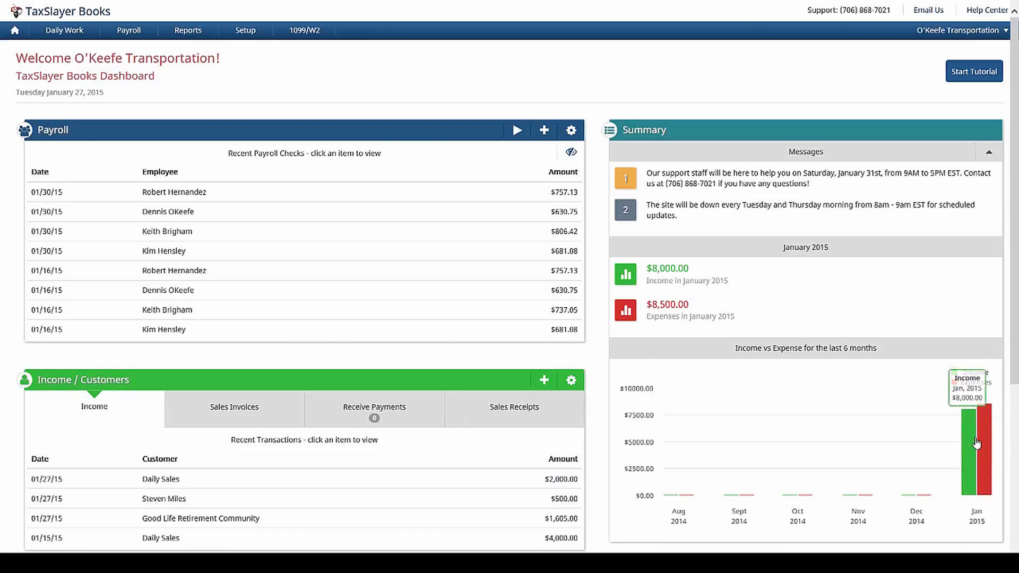
scroll(977, 443, down, 3)
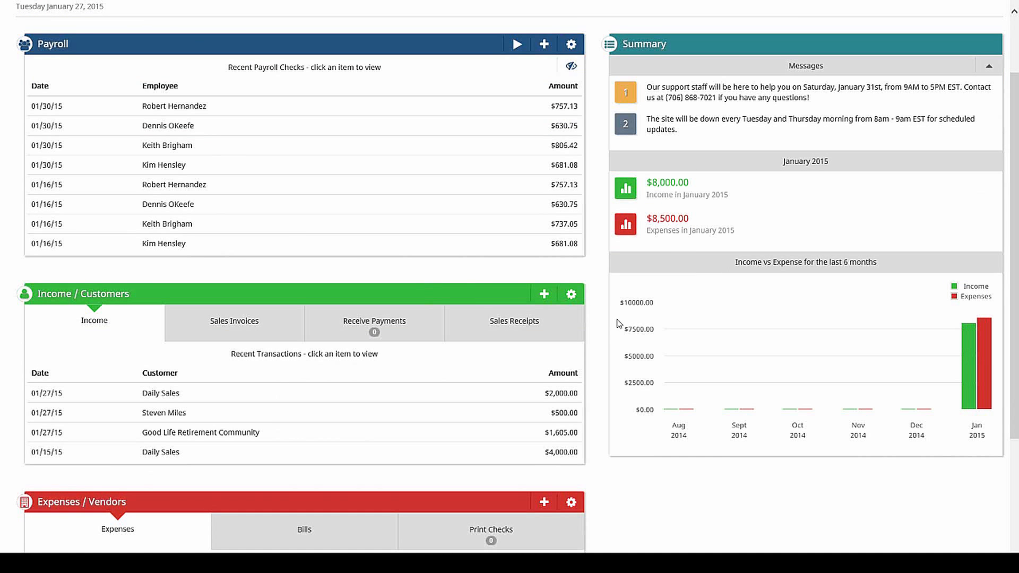
scroll(597, 323, down, 3)
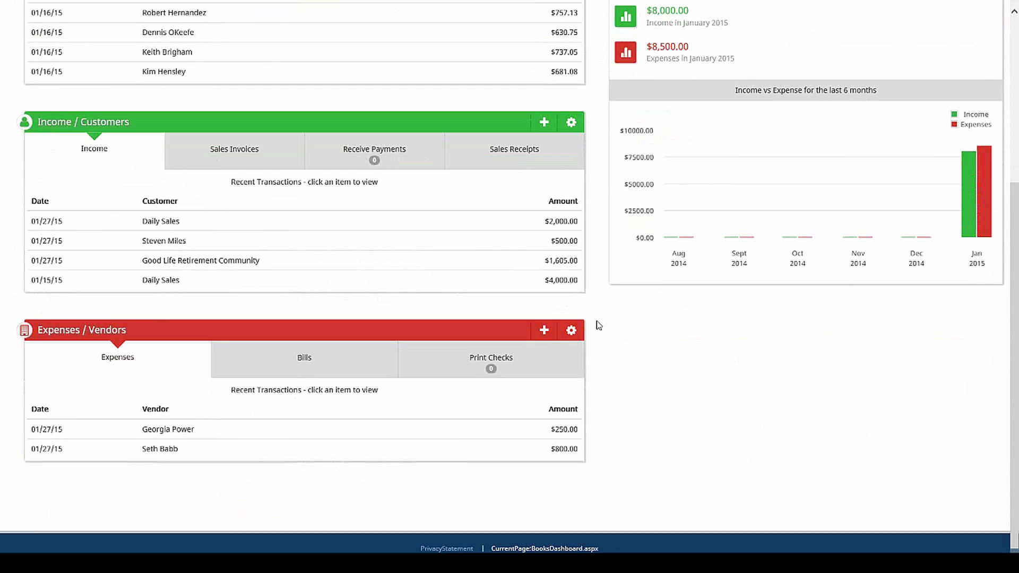
Step: Start a new vendor bill for Georgia Power, bill # 1, due 2/17/2015
click(544, 328)
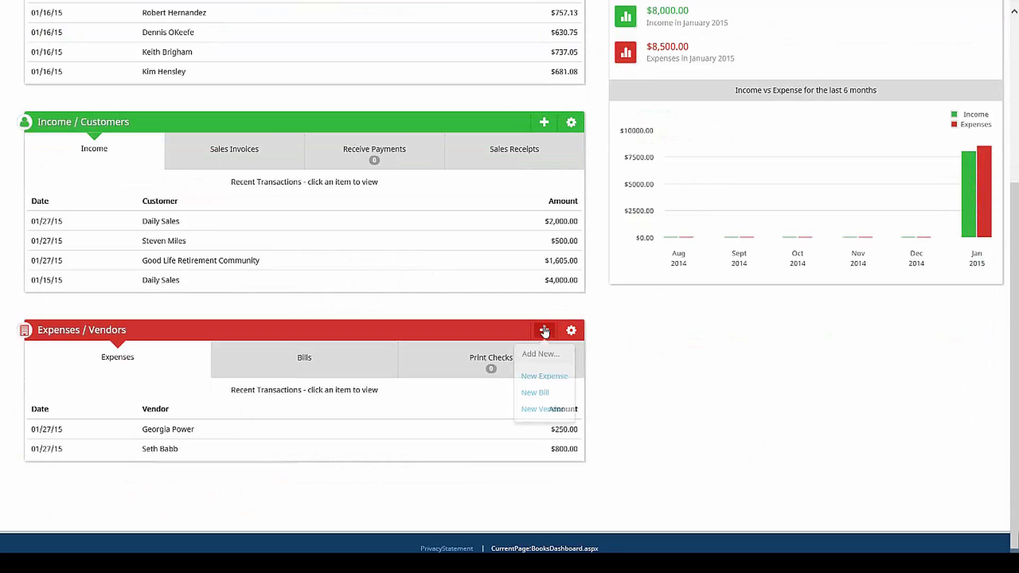
click(545, 392)
click(451, 67)
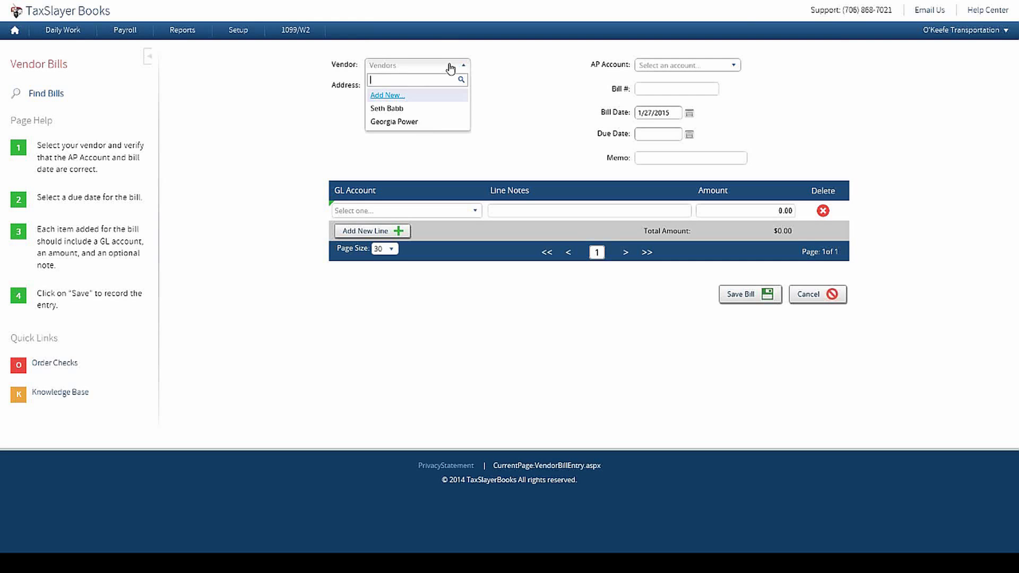
click(434, 123)
text(1)
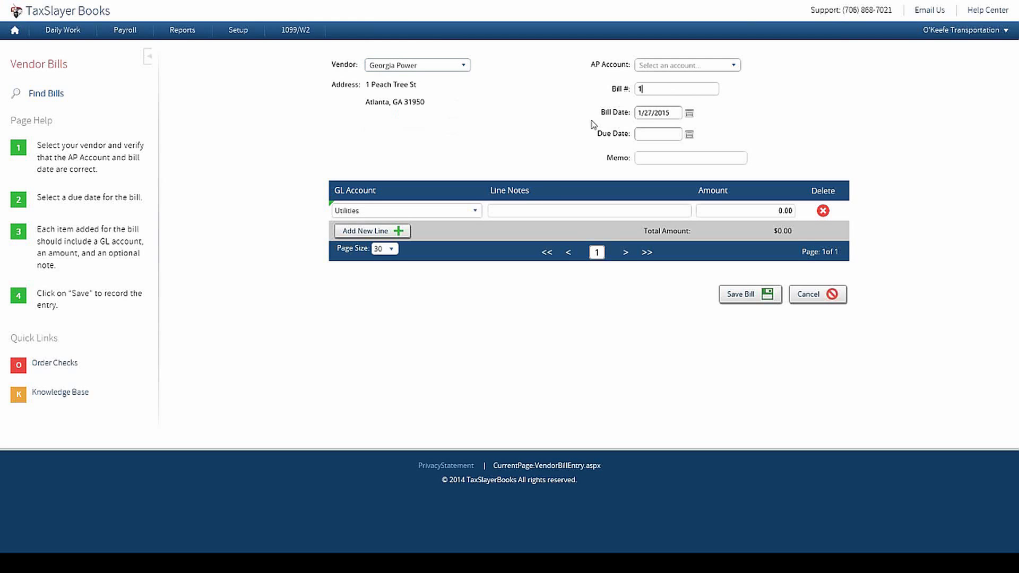
click(690, 135)
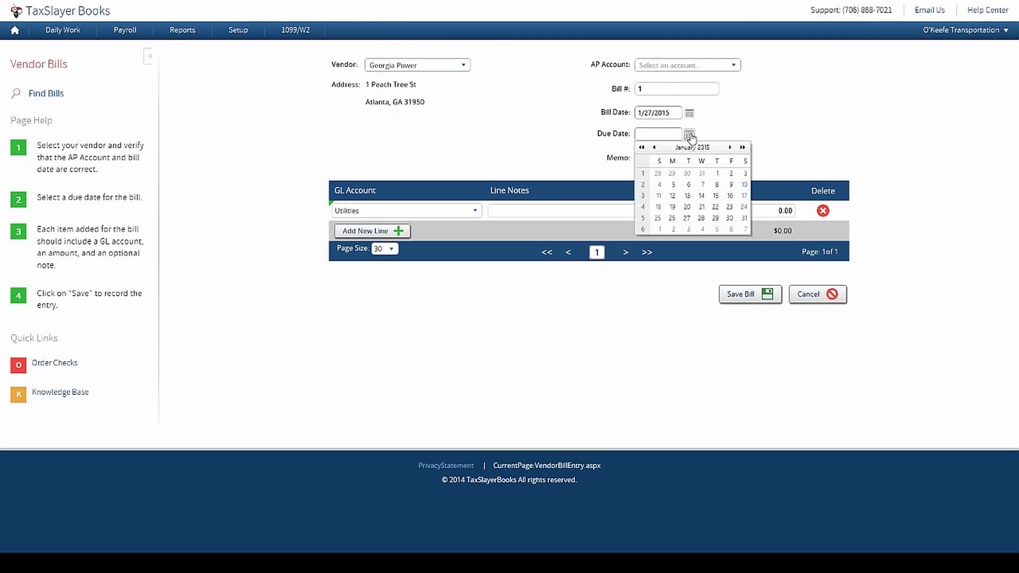
click(730, 147)
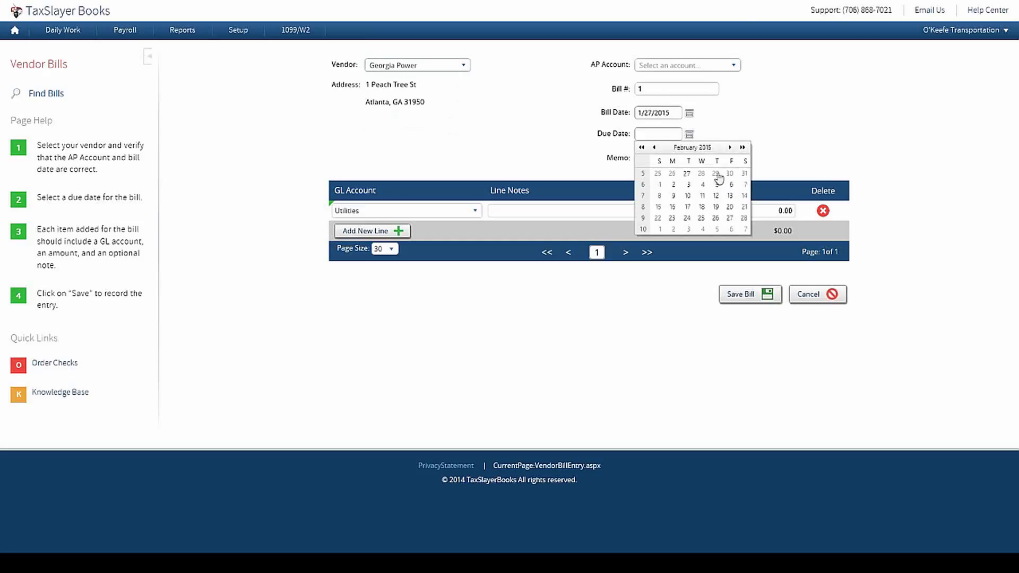
click(688, 208)
Step: Add the 'Feb Power Bill' line for 250, set AP account to Accounts Payable, and save the bill
click(515, 212)
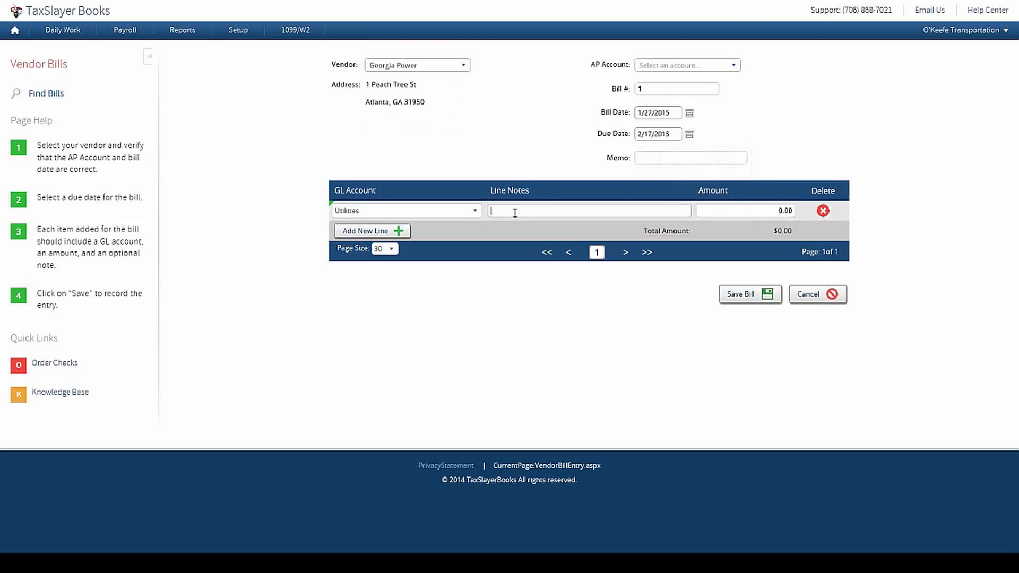
text(Feb Power Bill)
key(Tab)
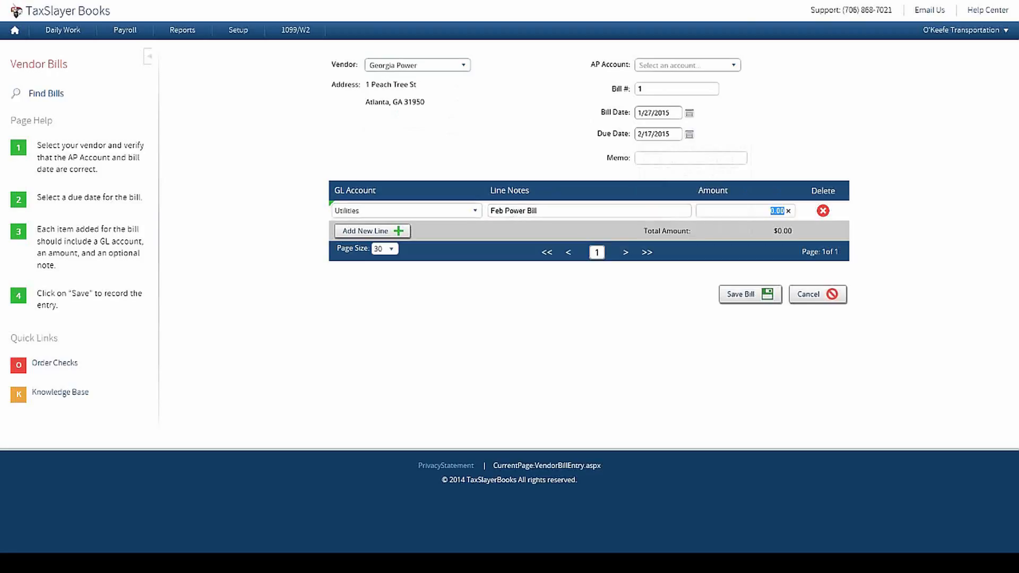
text(250)
click(582, 373)
click(740, 295)
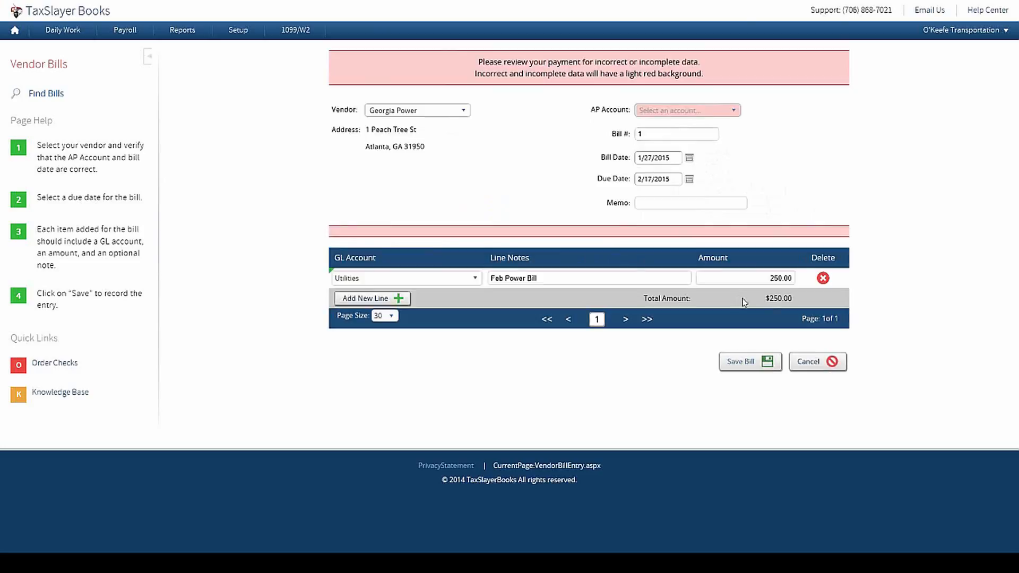
click(702, 112)
click(701, 123)
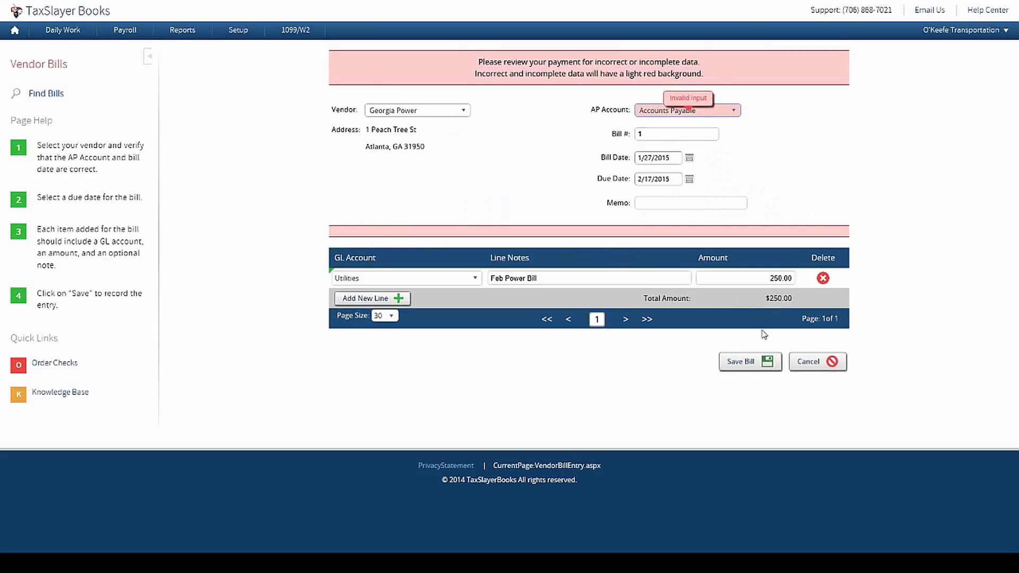
click(753, 364)
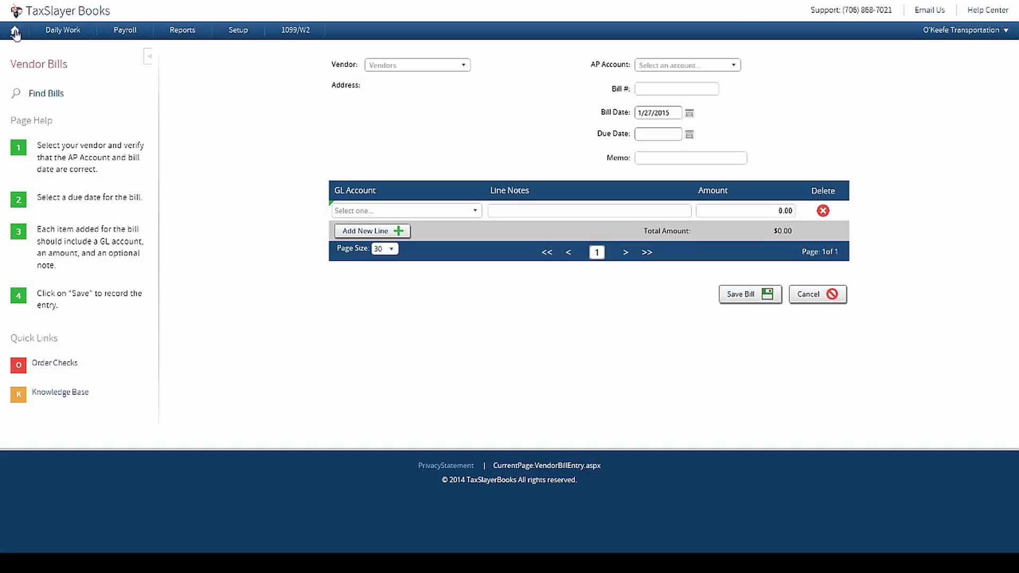
click(15, 31)
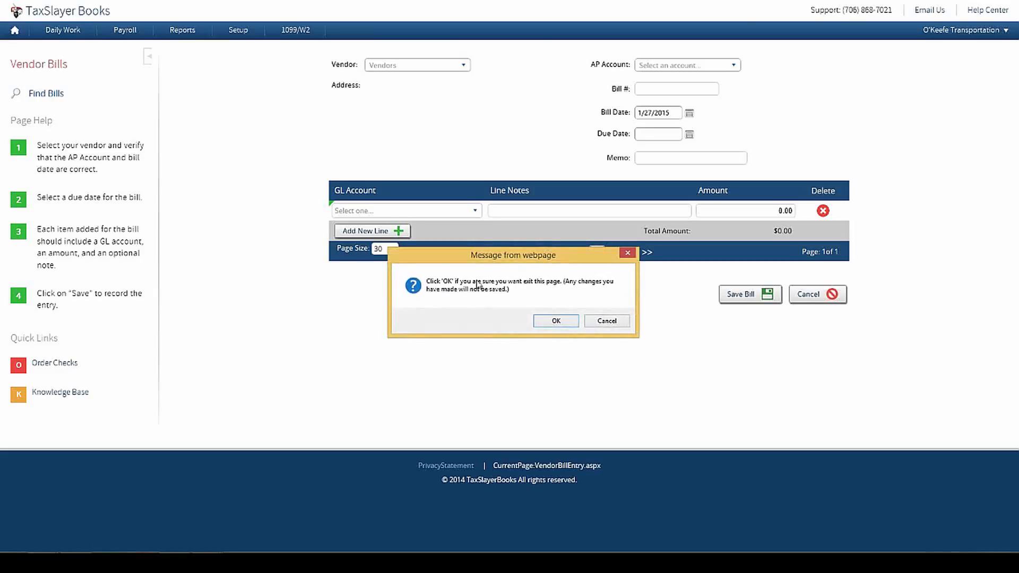
Step: Leave the bill page, collapse the Payroll and Income panels, and show unpaid bills under Print Checks
click(543, 323)
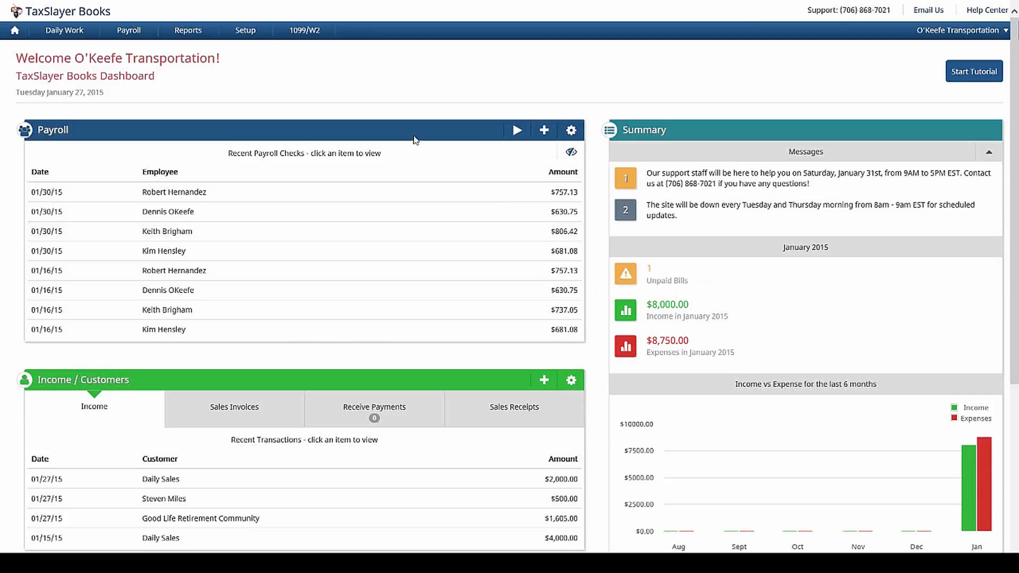
click(414, 136)
click(330, 182)
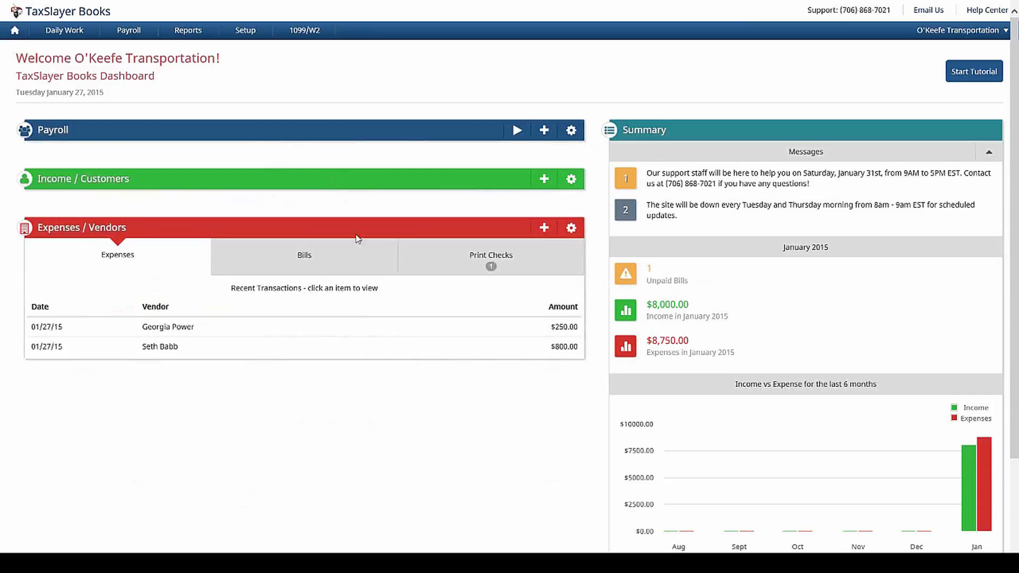
click(324, 259)
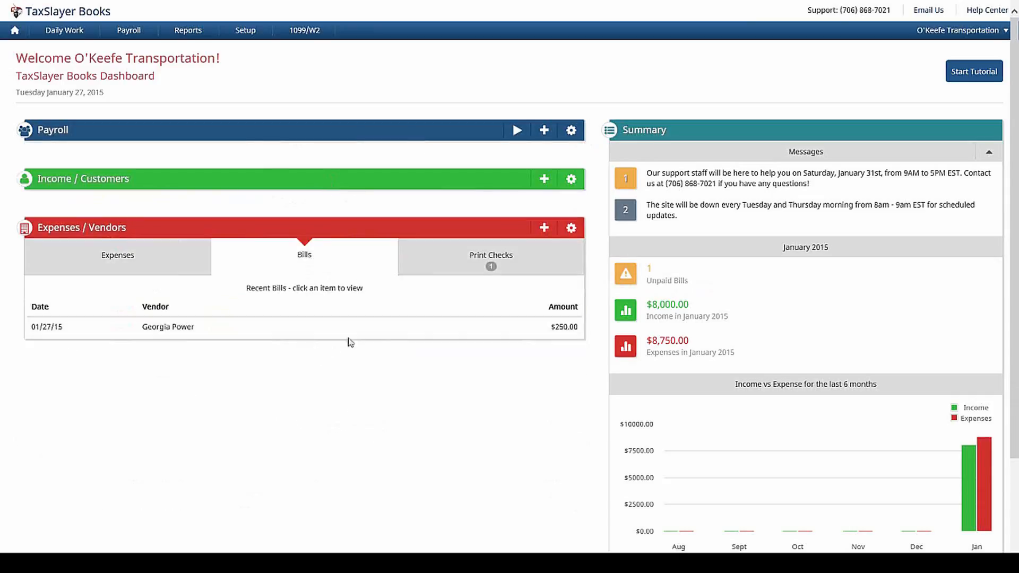
click(492, 269)
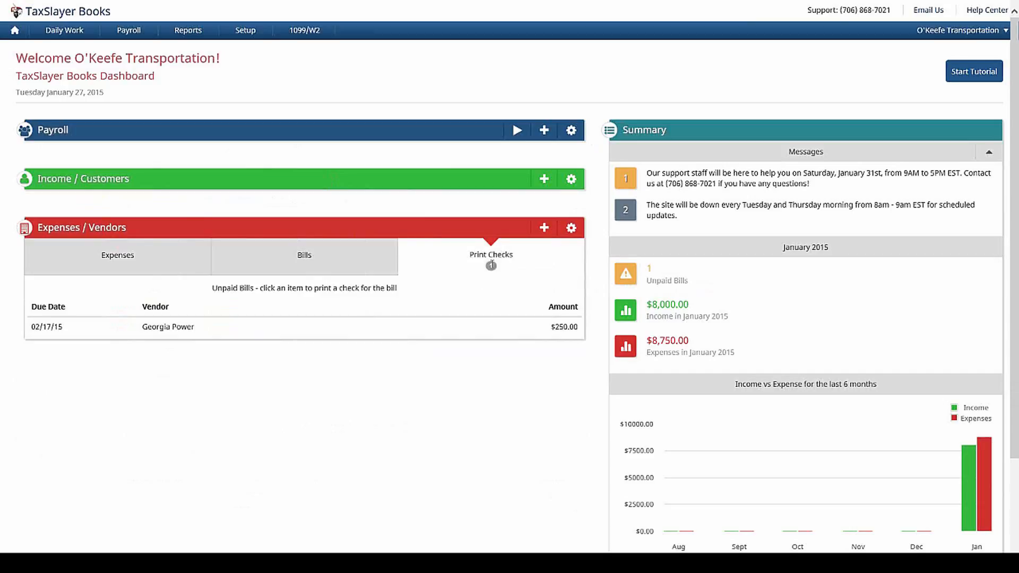
Step: Begin printing a check for the Georgia Power bill starting at number 64, then abandon it
click(470, 338)
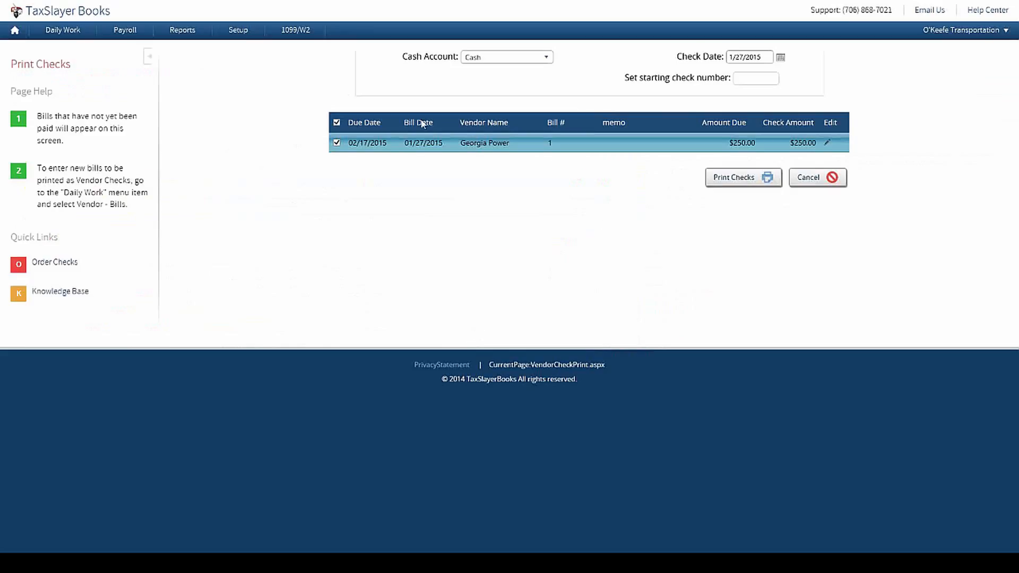
click(760, 77)
text(64)
click(832, 178)
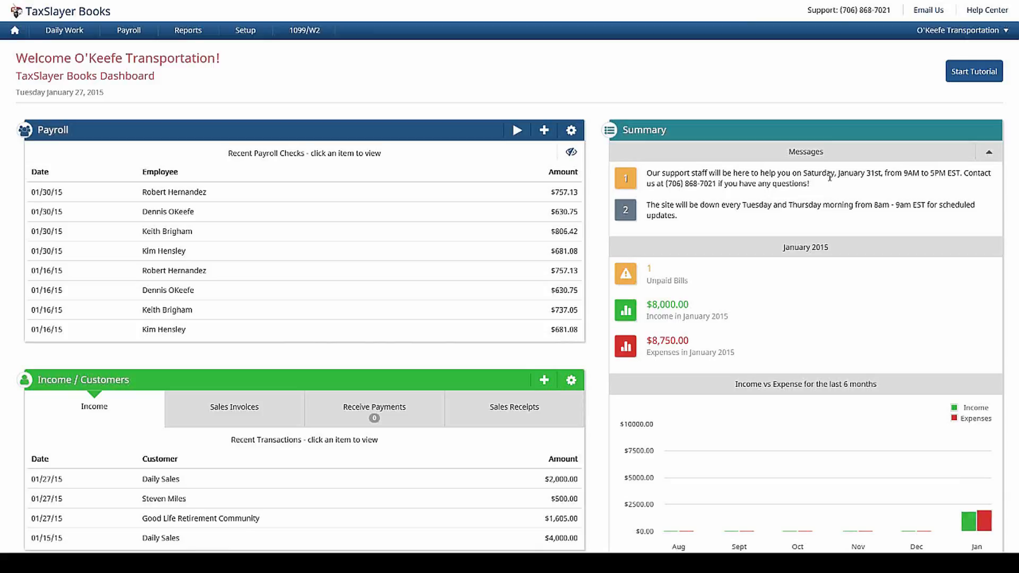
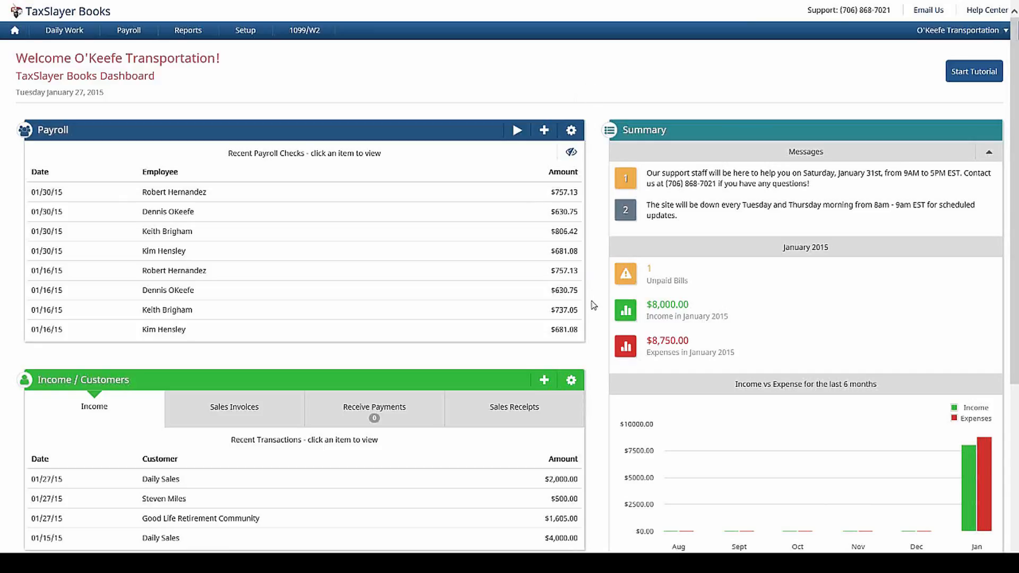
Step: Bring up the January 1–31, 2015 Profit & Loss report in the Report Viewer
mouse_move(986, 472)
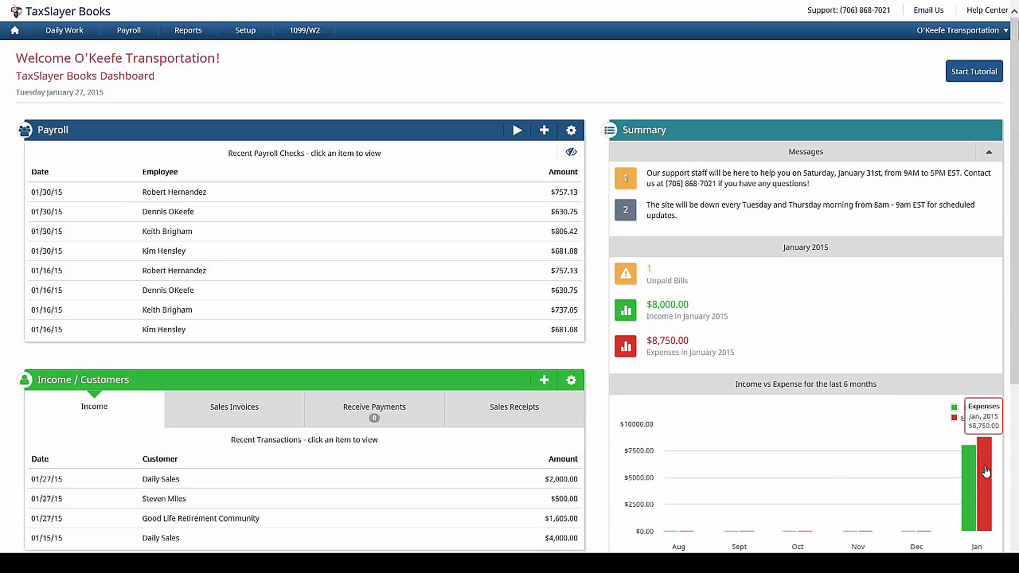
mouse_move(971, 500)
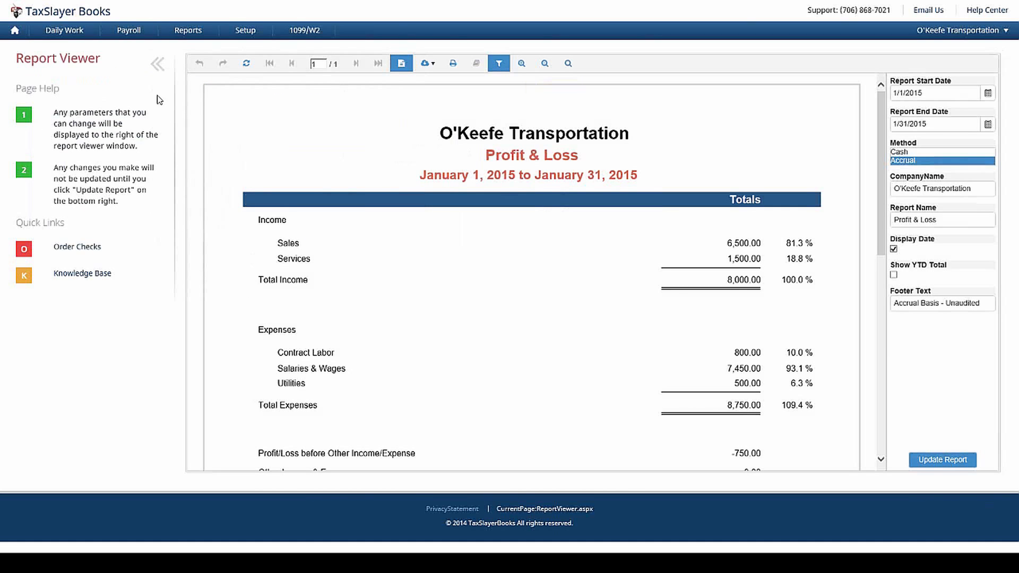
Step: Hide the Page Help panel and review the accrual Profit & Loss report's -750.00 net loss
click(158, 75)
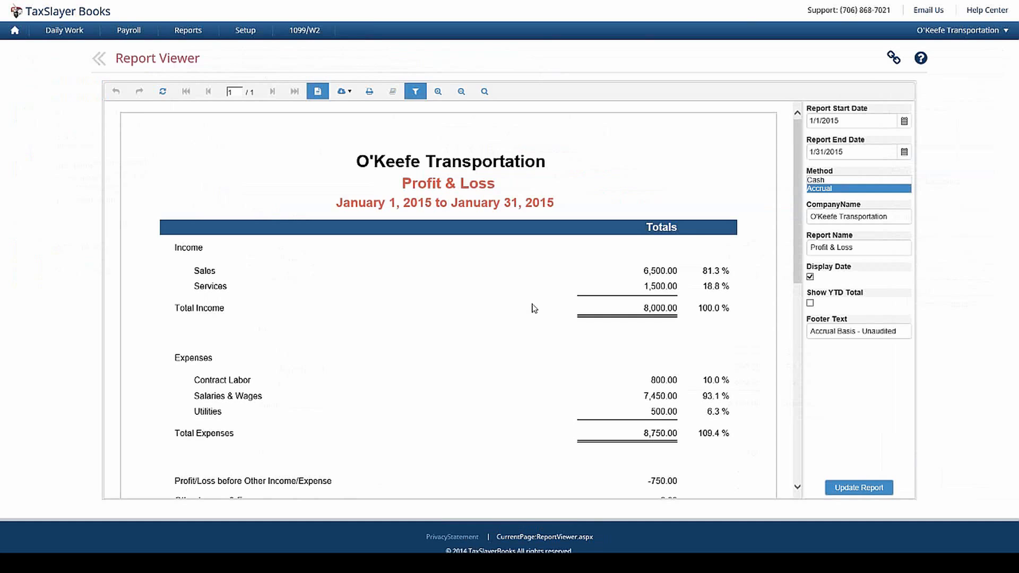
scroll(766, 255, down, 2)
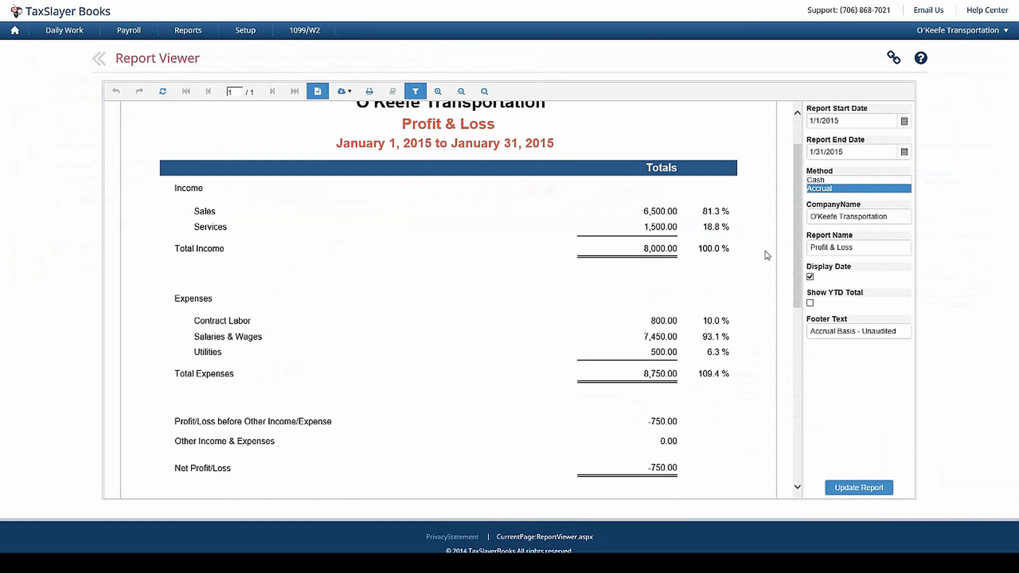
scroll(767, 255, down, 2)
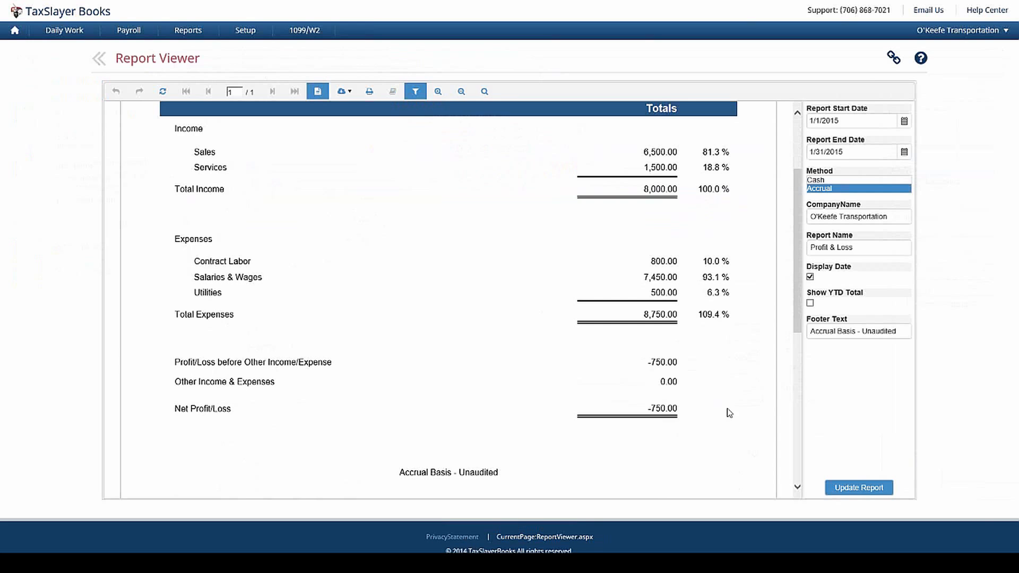
scroll(766, 364, up, 2)
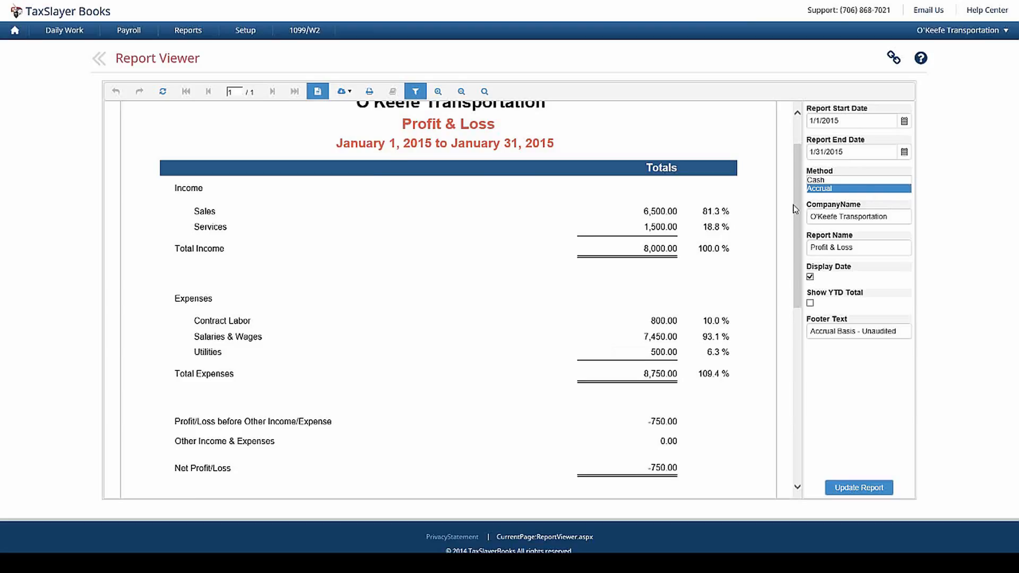
scroll(794, 209, up, 2)
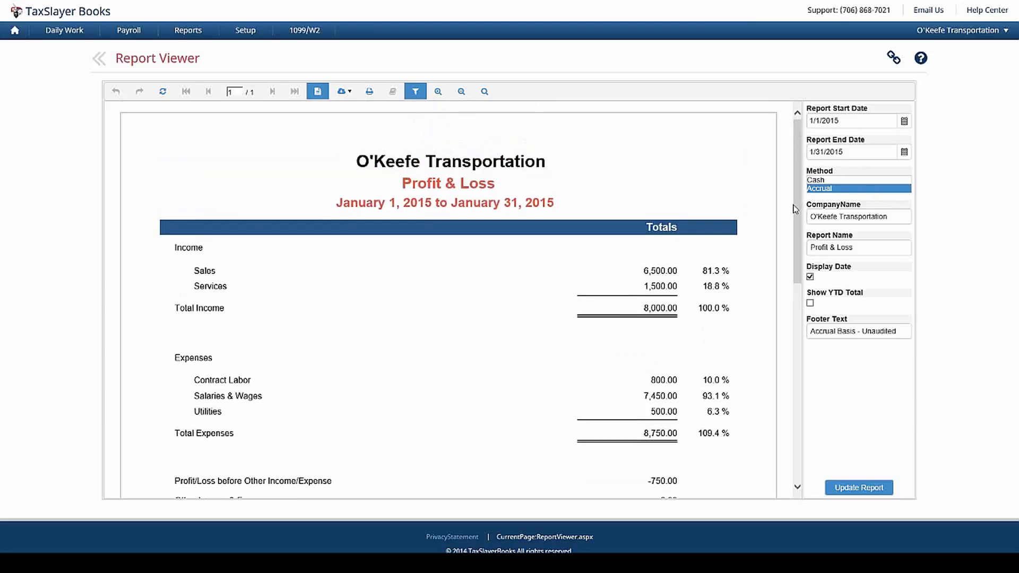
Step: Set the report end date to 2/28/2015, show YTD totals, and switch to cash basis
click(867, 152)
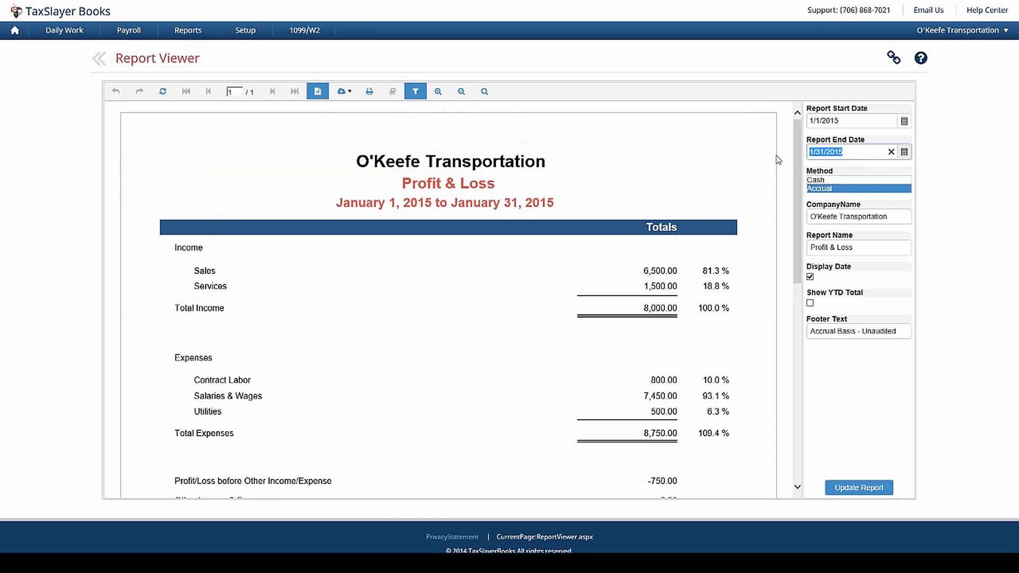
click(906, 157)
click(925, 170)
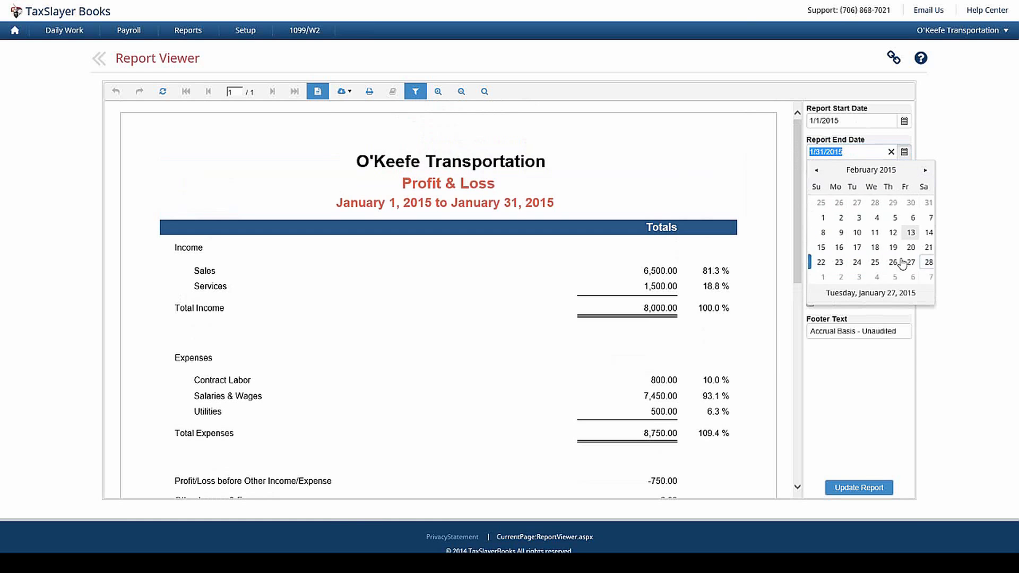
click(928, 263)
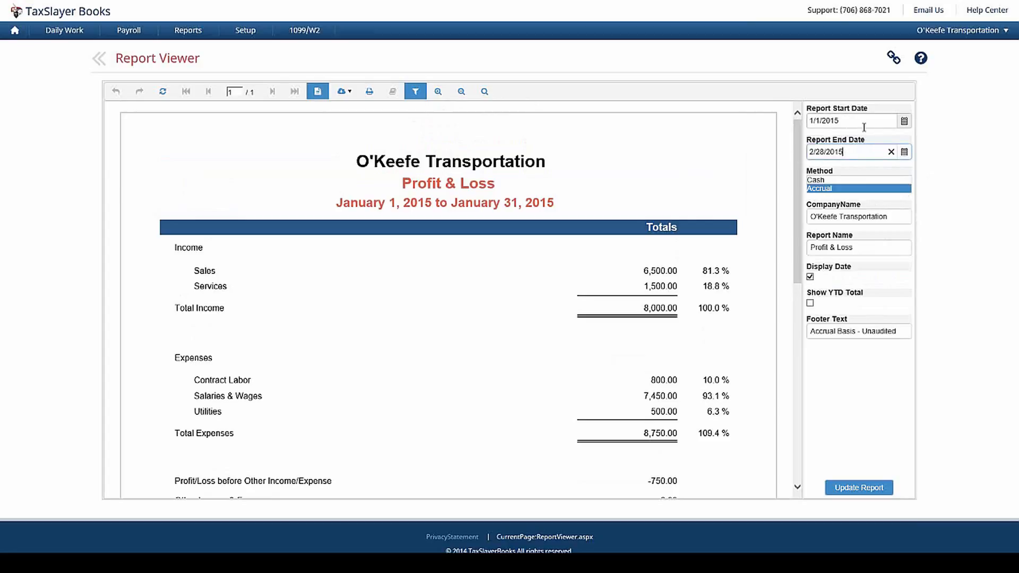
click(811, 303)
click(876, 180)
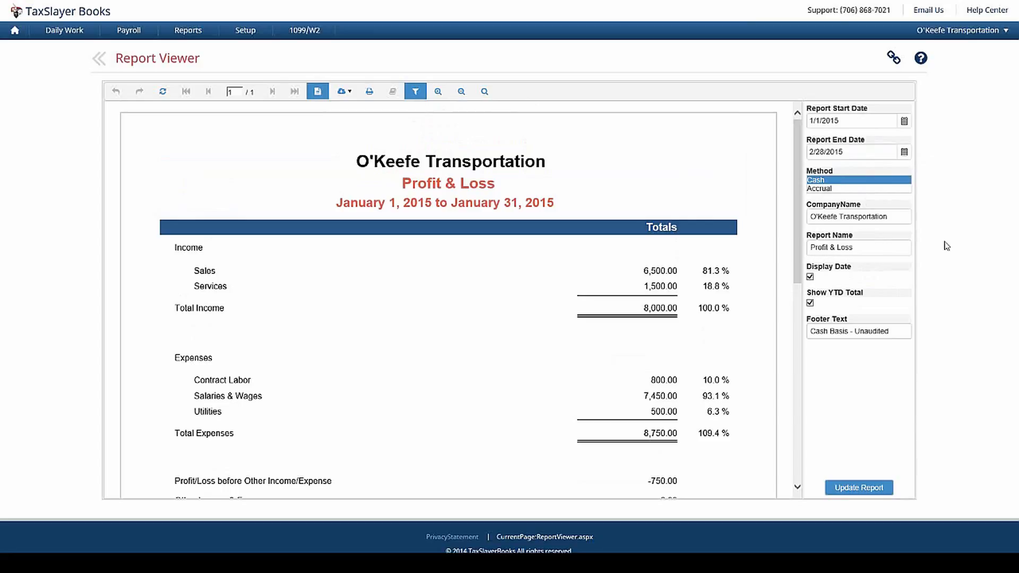
Step: Rename the report to 'Income Statement' and update it
click(860, 248)
drag(860, 248, 798, 253)
key(BackSpace)
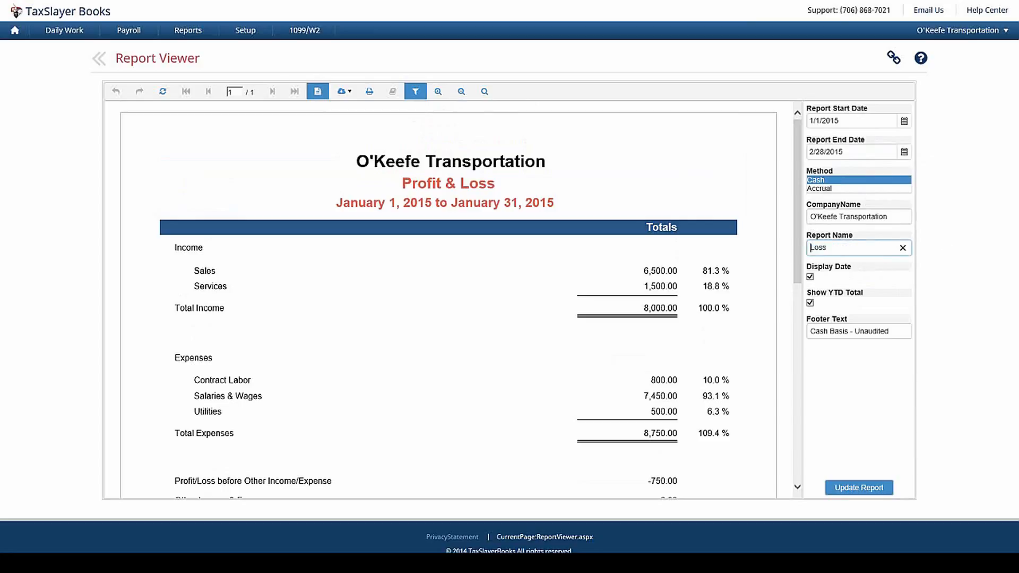
key(Delete)
key(Delete)
key(Delete)
key(Delete)
text(Income Sgta)
key(BackSpace)
key(BackSpace)
text(tat)
key(BackSpace)
key(BackSpace)
key(BackSpace)
key(BackSpace)
text(tatement)
click(859, 488)
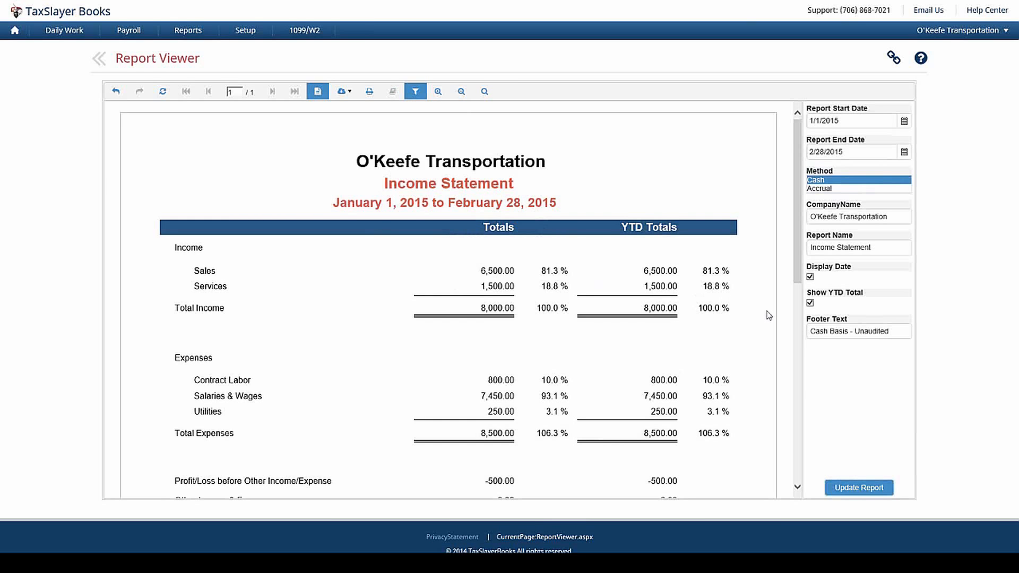
Step: Drill into the Sales 6,500.00 amount to see its General Ledger receipts
scroll(769, 315, down, 1)
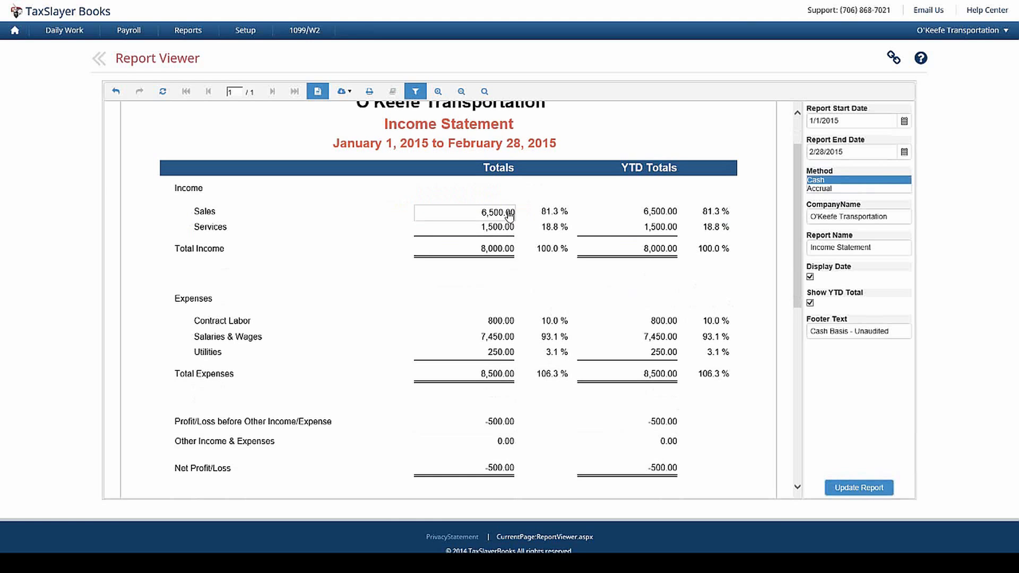
click(510, 213)
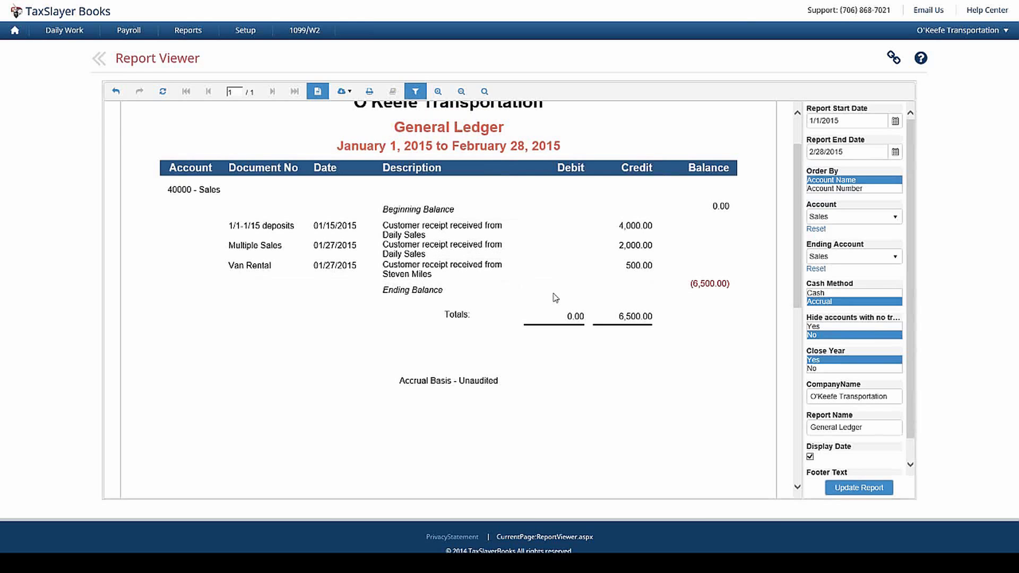
Step: Correct the Van Rental receipt from 500.00 to 50.00, save it, and refresh the ledger
click(637, 267)
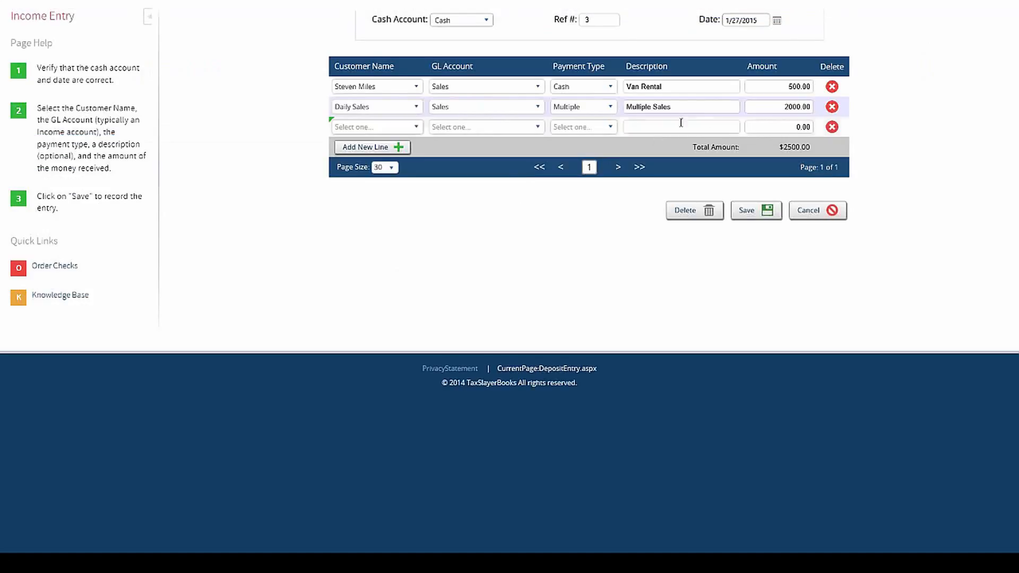
click(768, 88)
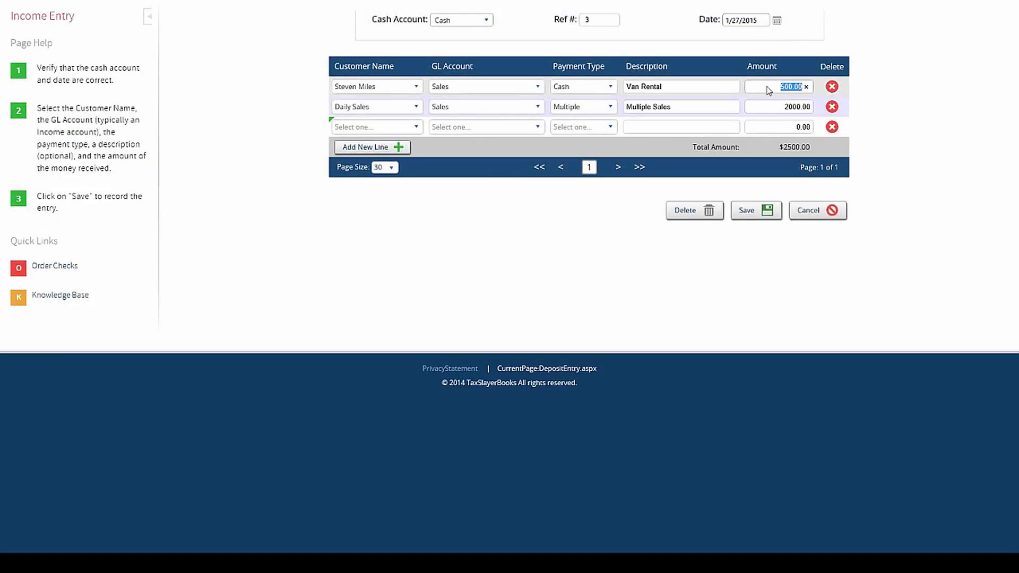
text(50)
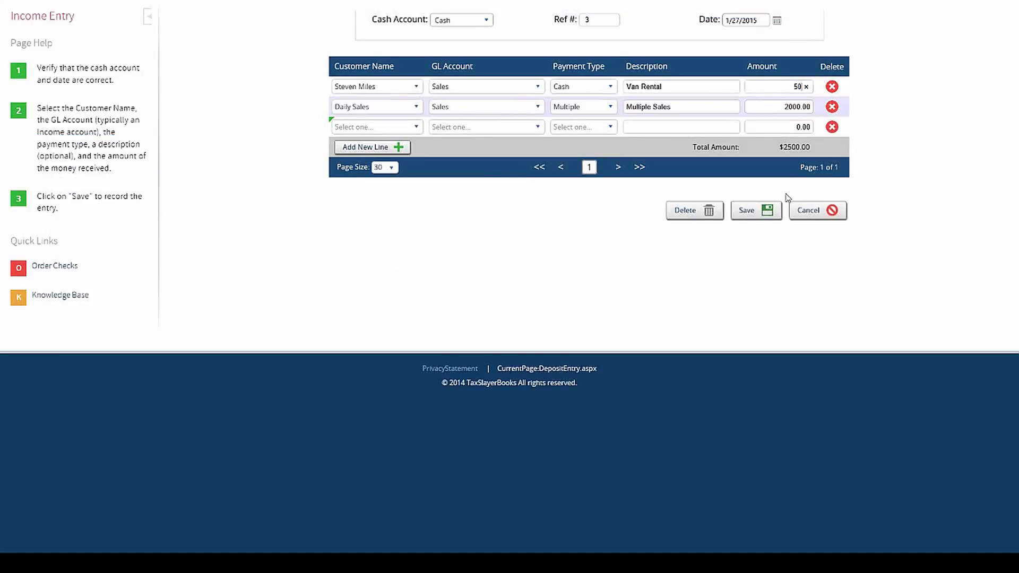
click(748, 213)
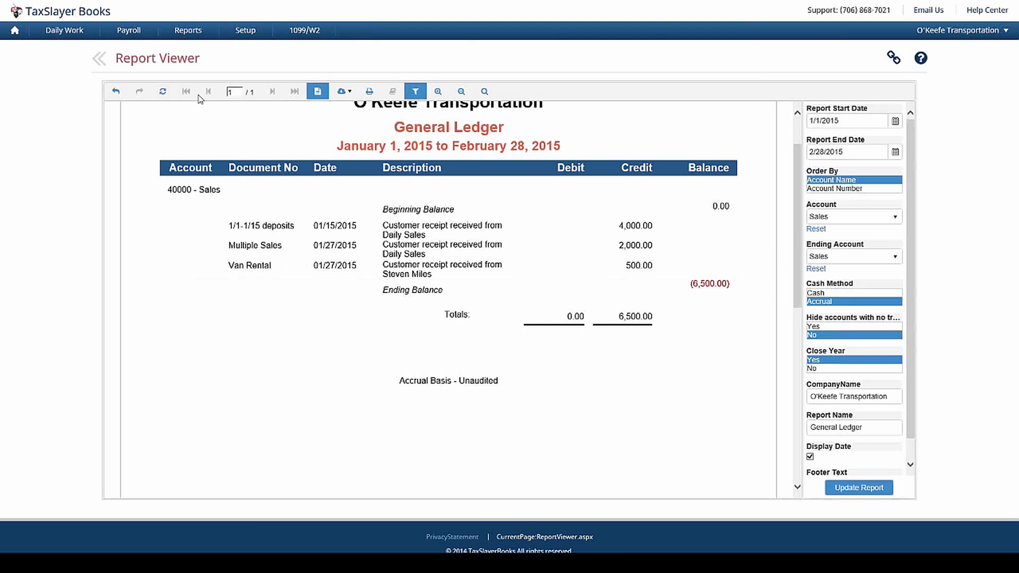
click(163, 93)
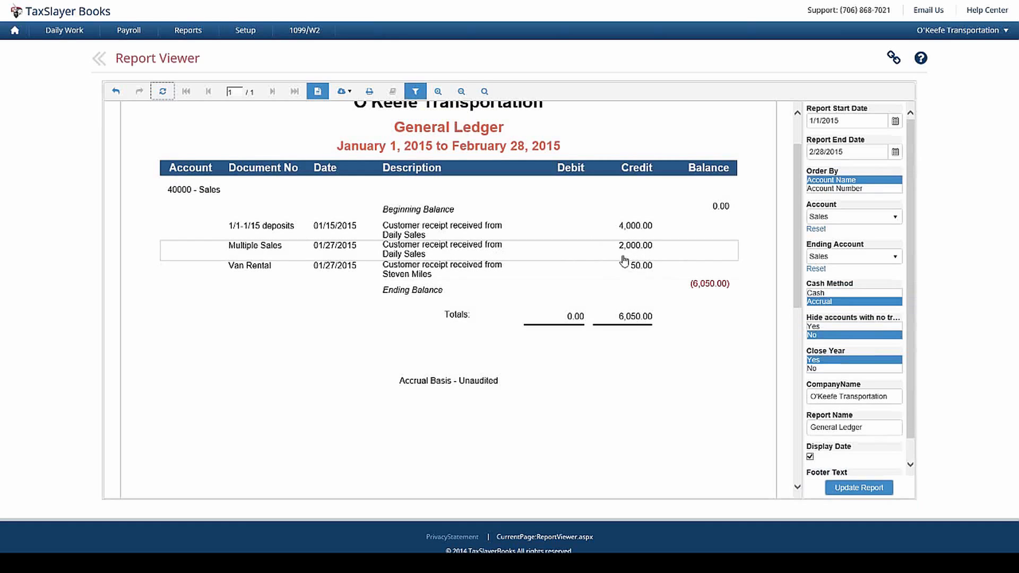
Step: Return to the updated Income Statement, then to the dashboard showing $7,550.00 January income
click(115, 93)
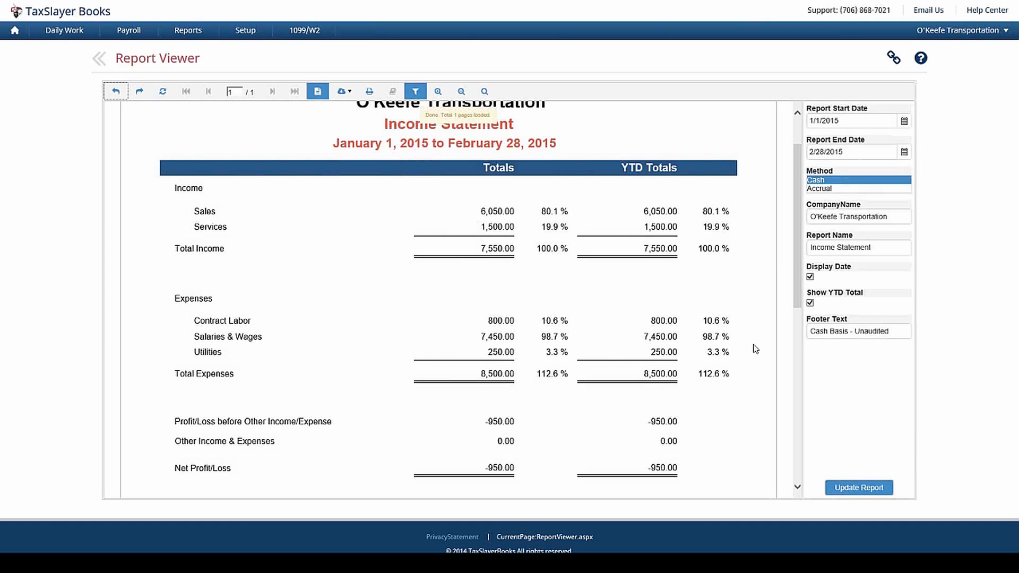
click(16, 31)
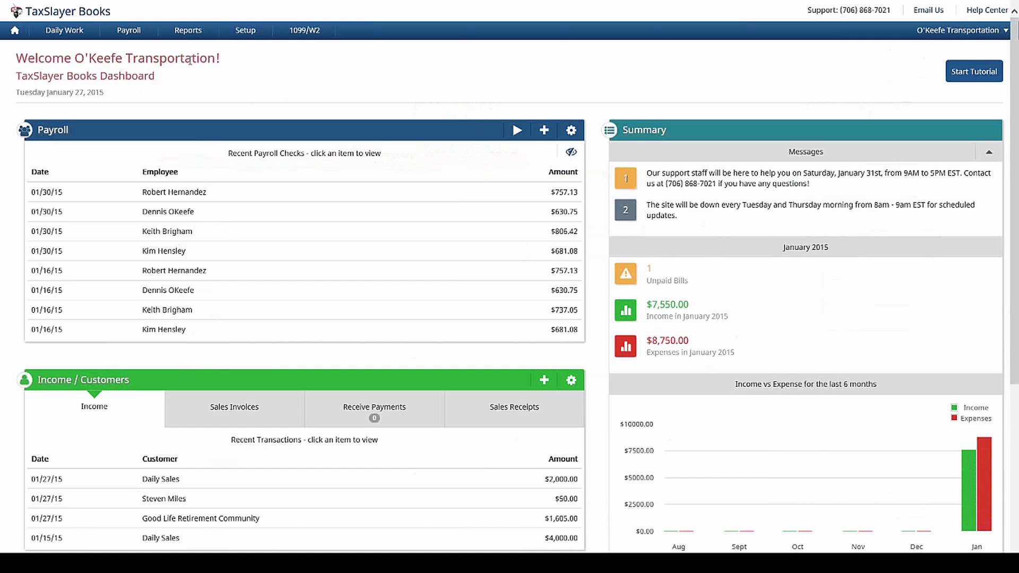
Step: Browse the Reports and Payroll menus to locate Form 941
click(189, 32)
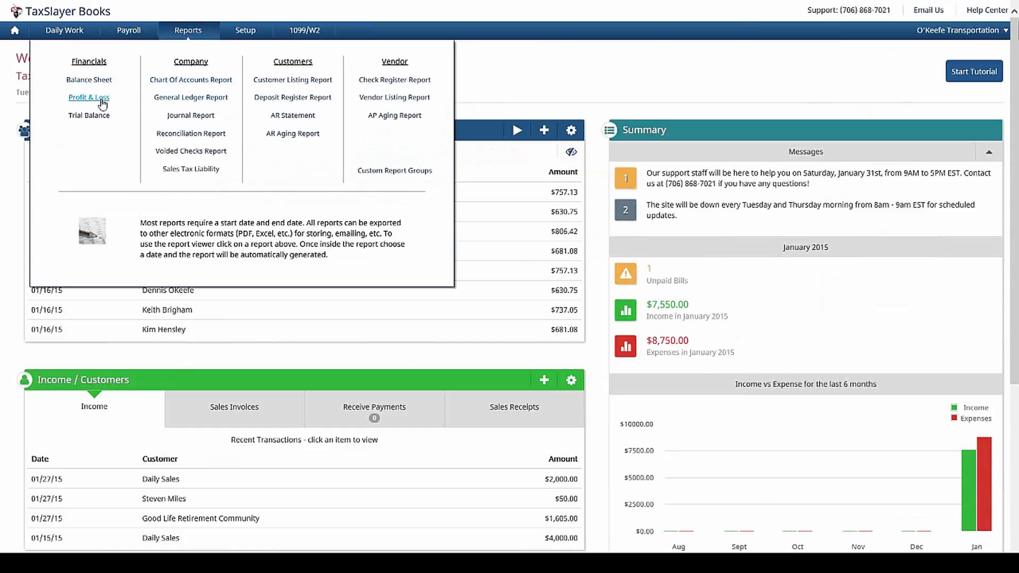
mouse_move(132, 38)
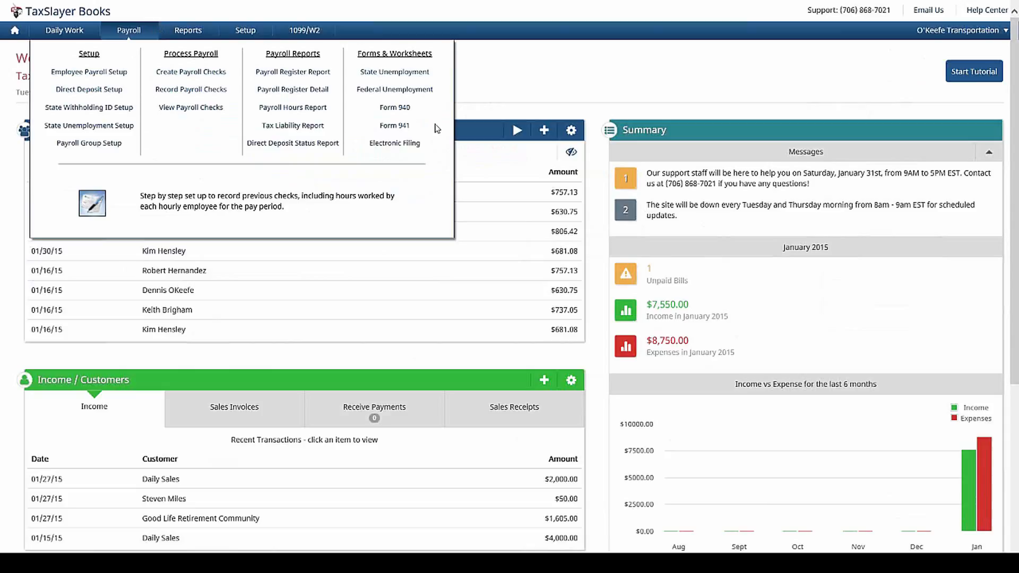
Step: Generate Form 941 for the quarter ending 03/31/2015
click(404, 127)
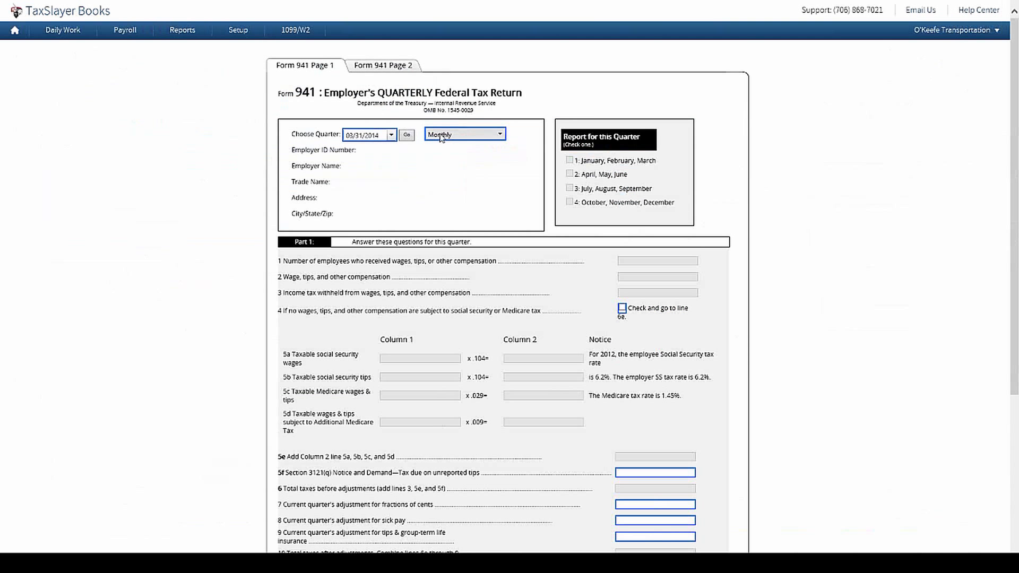
click(392, 135)
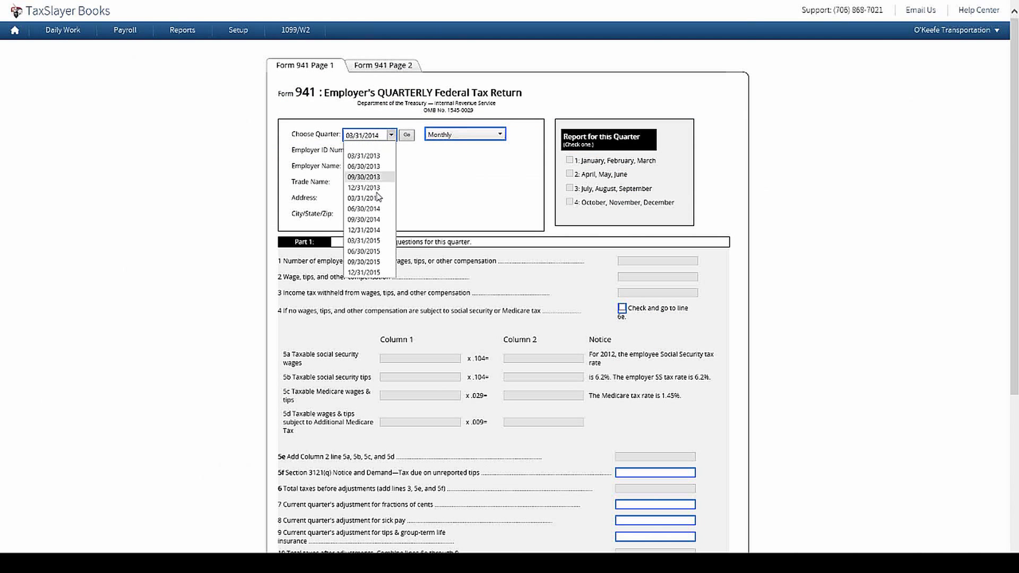
click(382, 240)
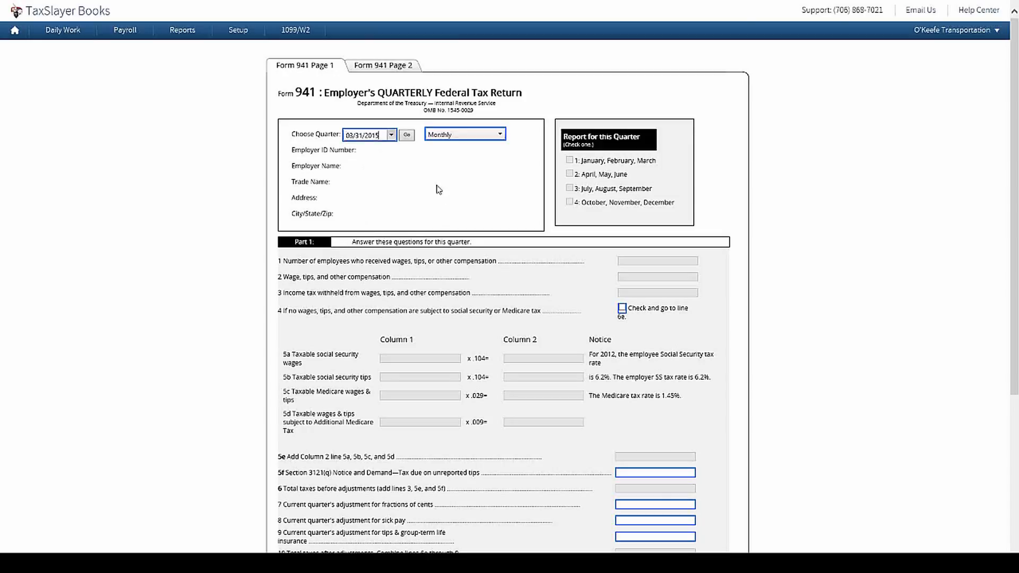
click(408, 135)
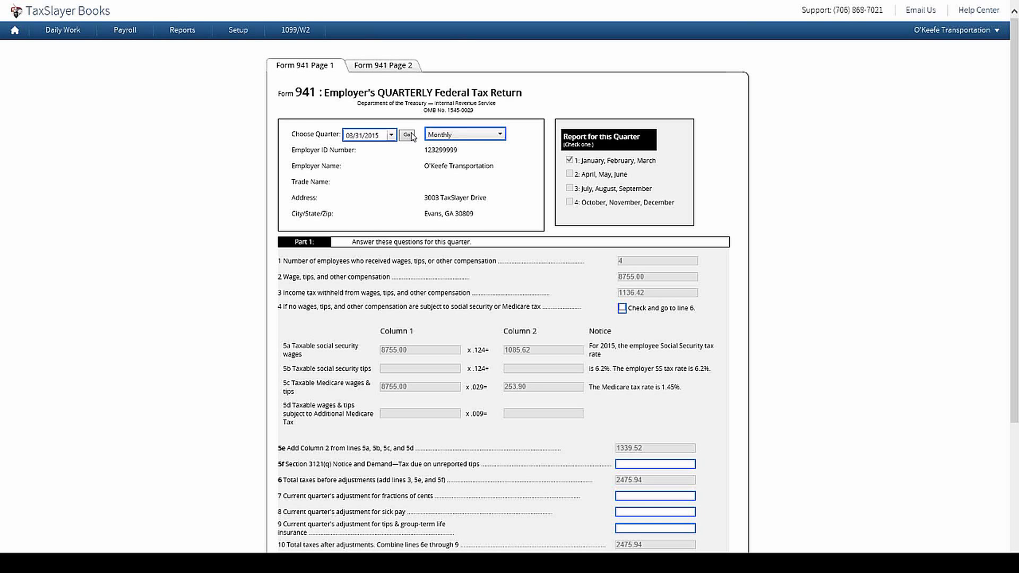
Step: Review both pages of Form 941, with its 2475.94 balance due, then close it
scroll(845, 245, down, 3)
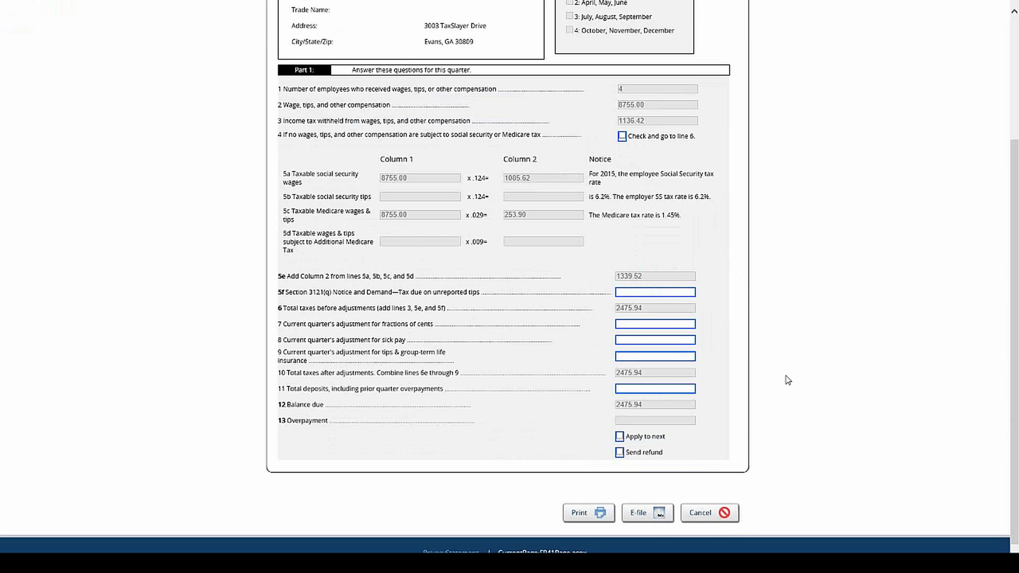
scroll(731, 352, up, 2)
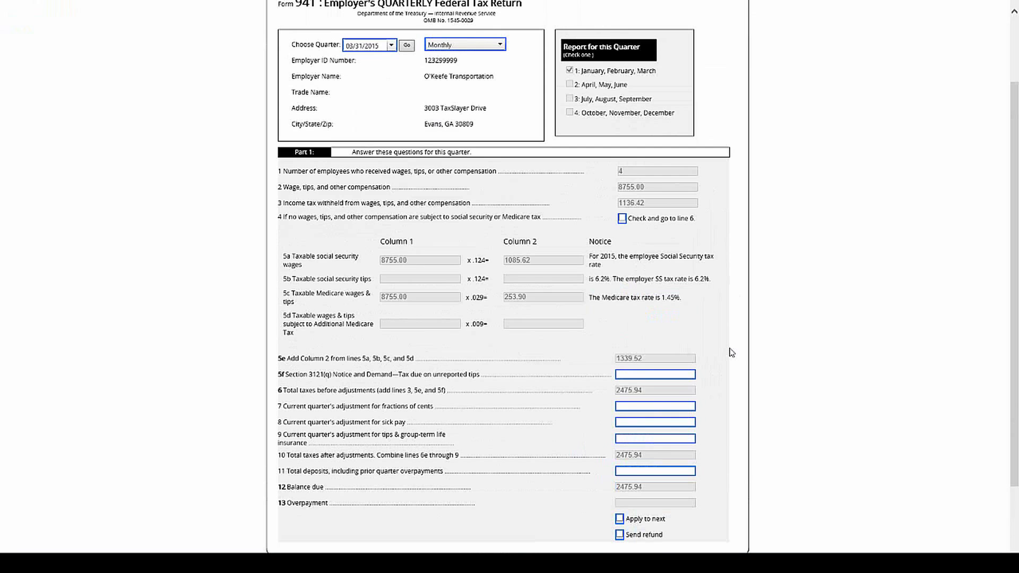
scroll(730, 353, up, 2)
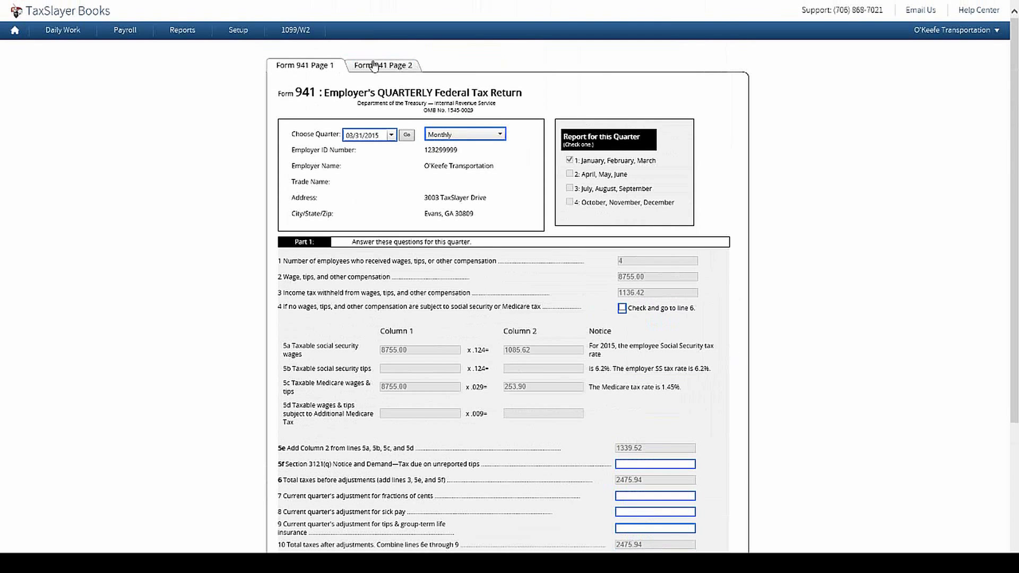
click(375, 65)
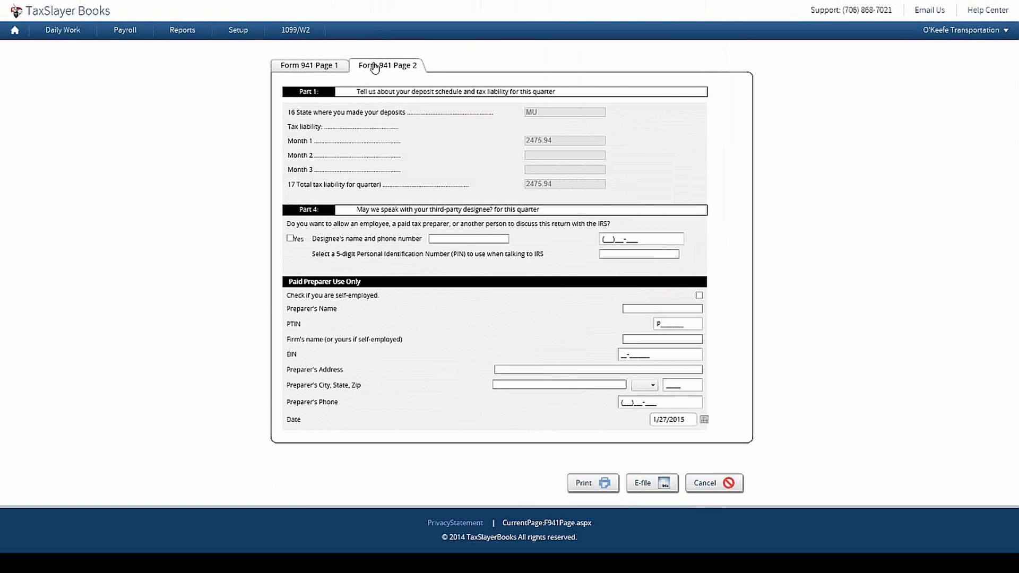
click(318, 67)
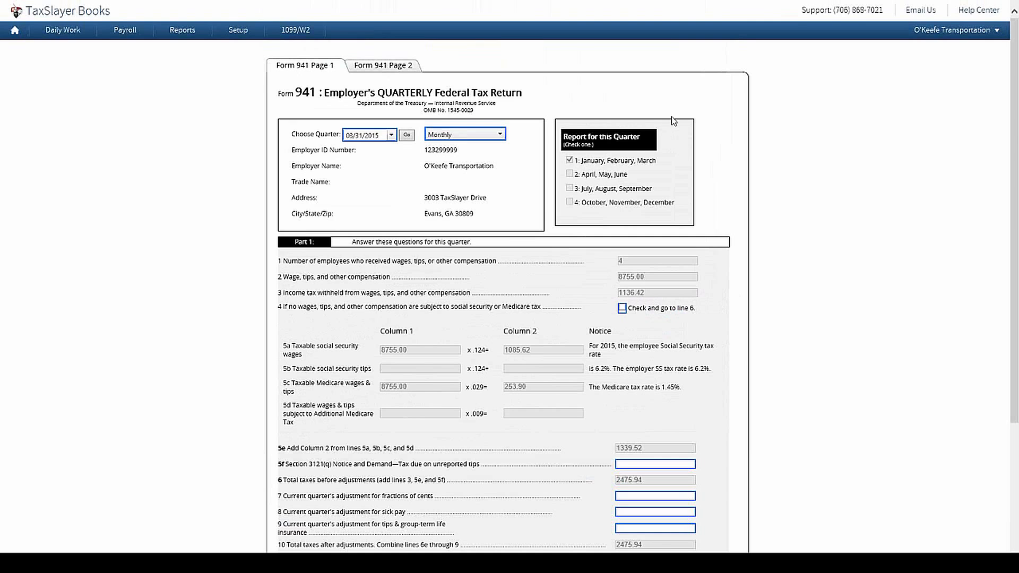
scroll(848, 203, down, 3)
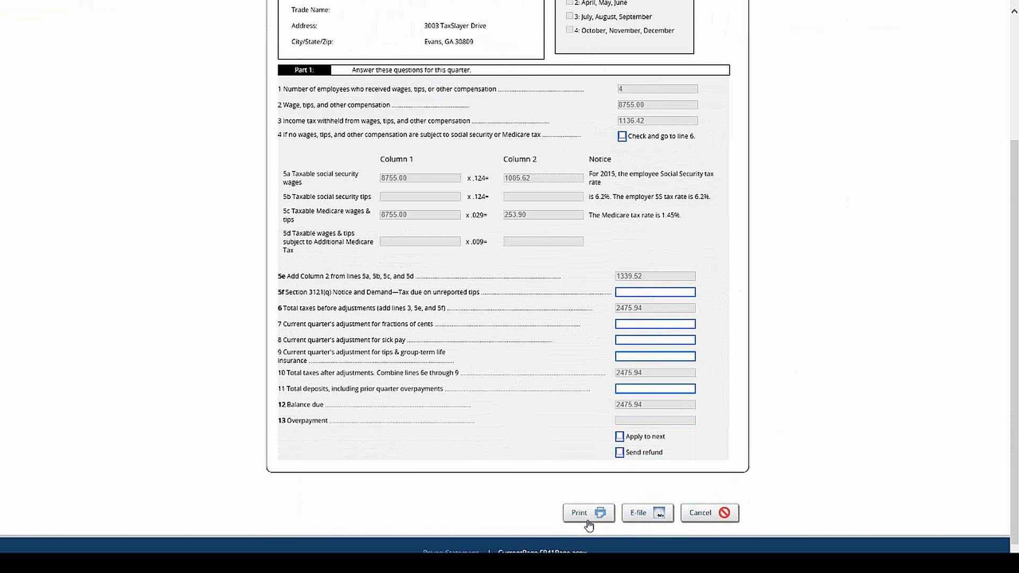
click(707, 514)
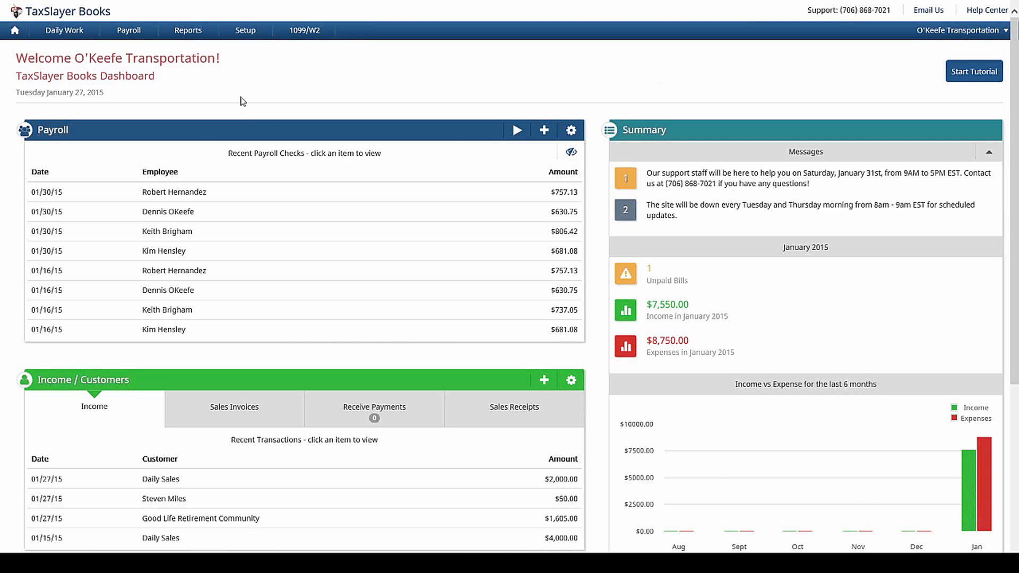
Step: Open the 1/1–1/27/2015 Tax Liability Report and review its 941 total of 1,423.19
mouse_move(118, 30)
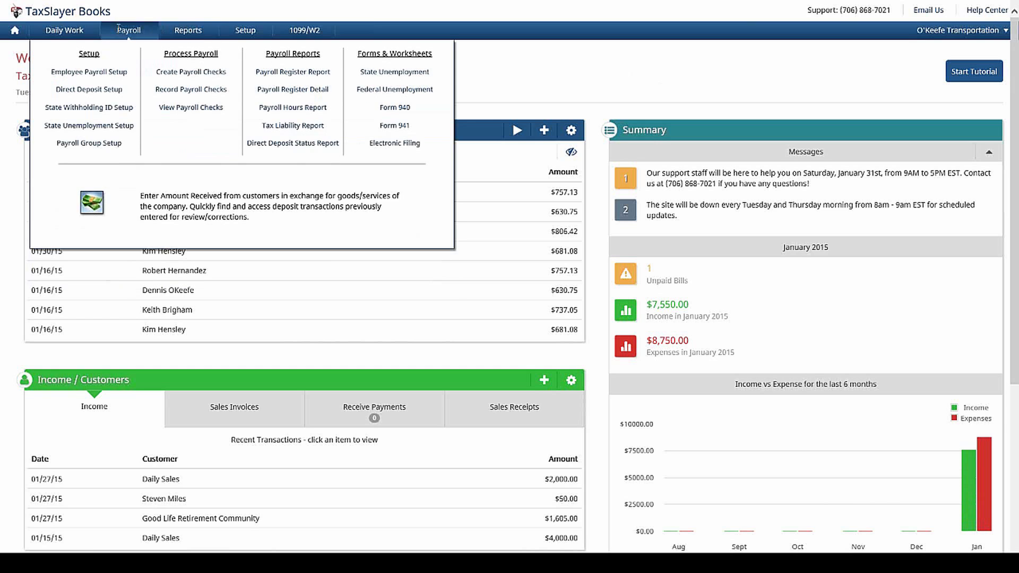
click(314, 128)
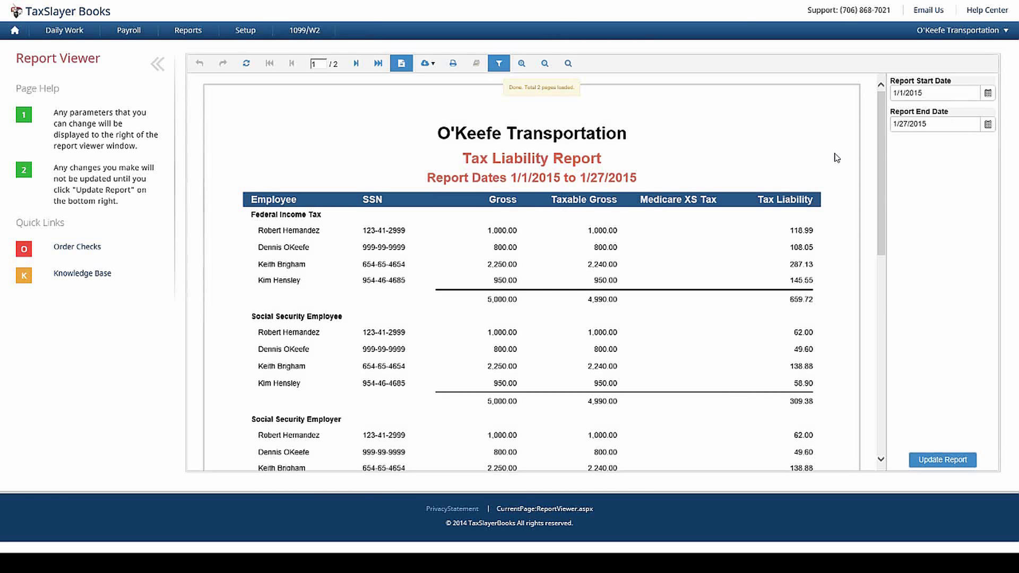
scroll(844, 181, down, 7)
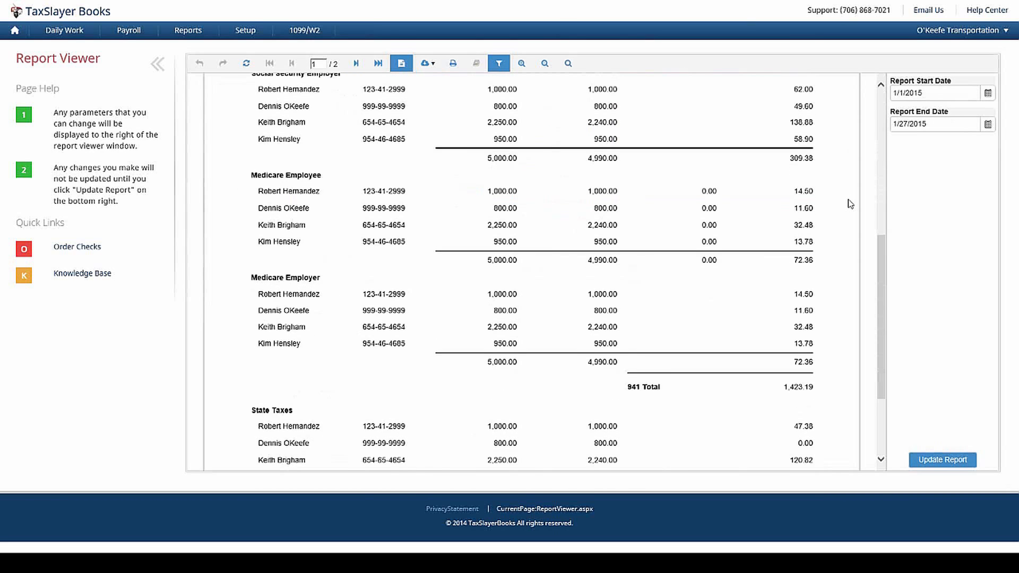
scroll(850, 203, down, 3)
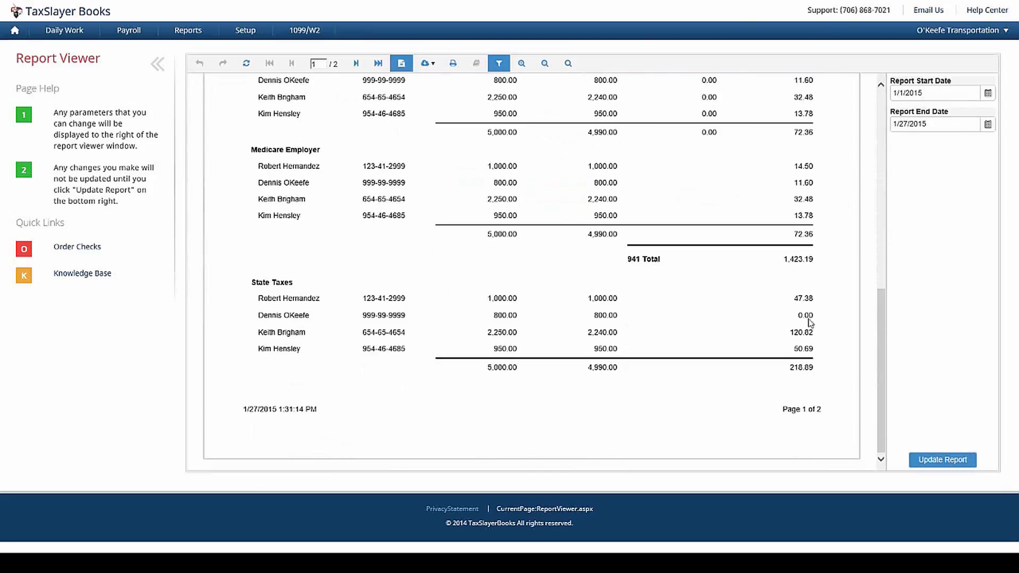
scroll(777, 255, up, 4)
scroll(777, 254, up, 7)
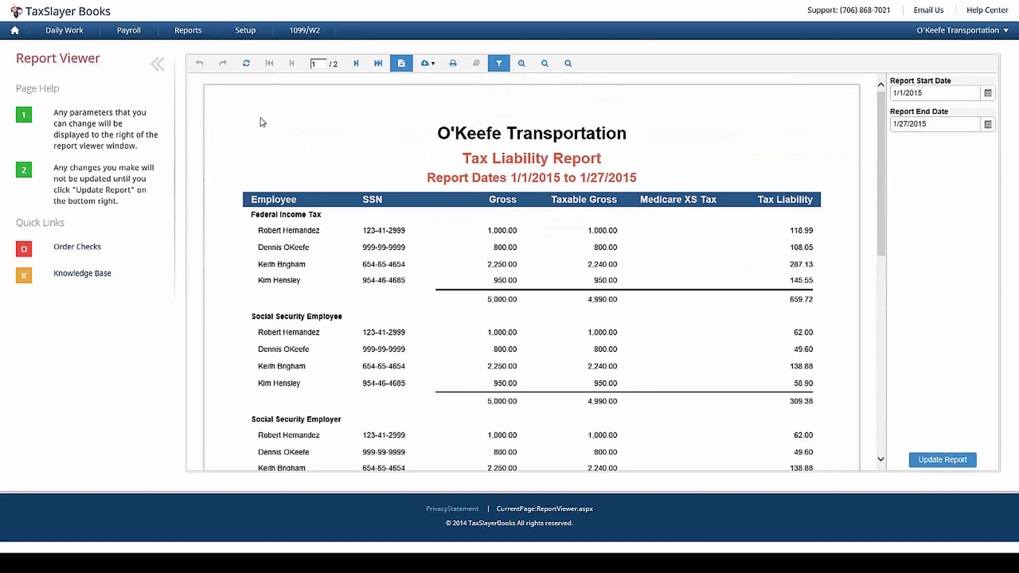
Step: Go to the dashboard and reach the Electronic Filing page via Payroll's 1099/W2 option
click(16, 31)
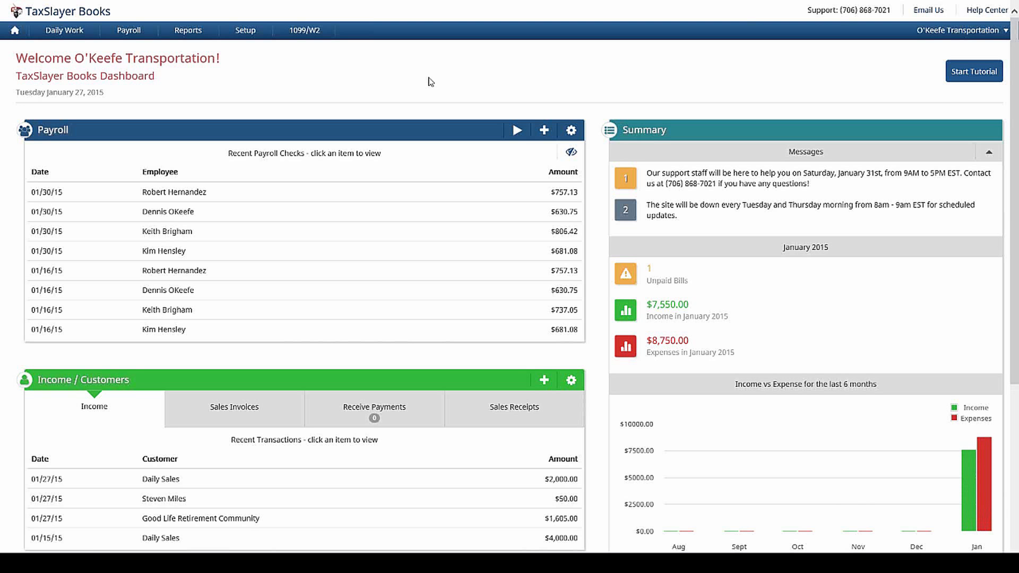
click(137, 41)
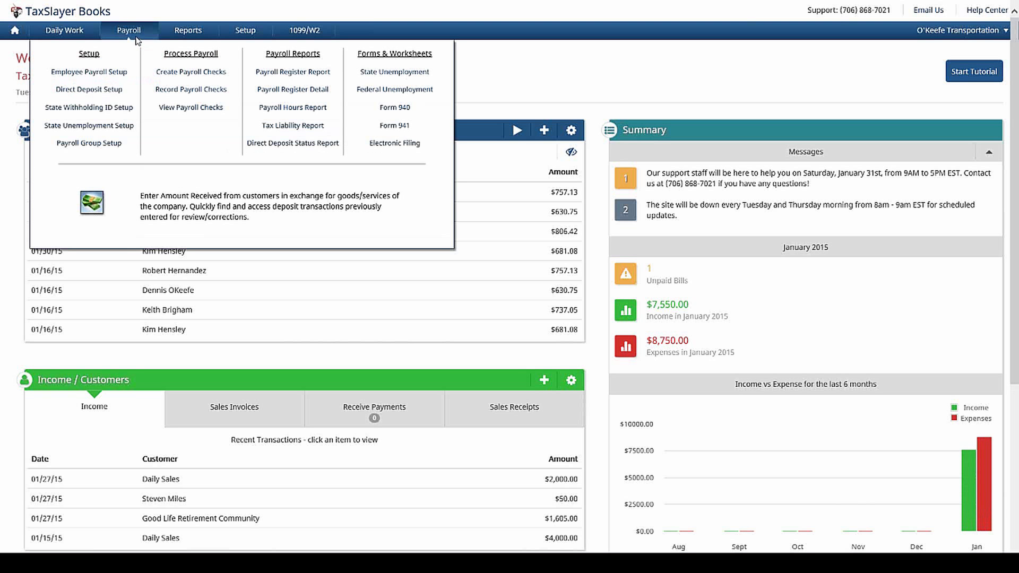
mouse_move(313, 35)
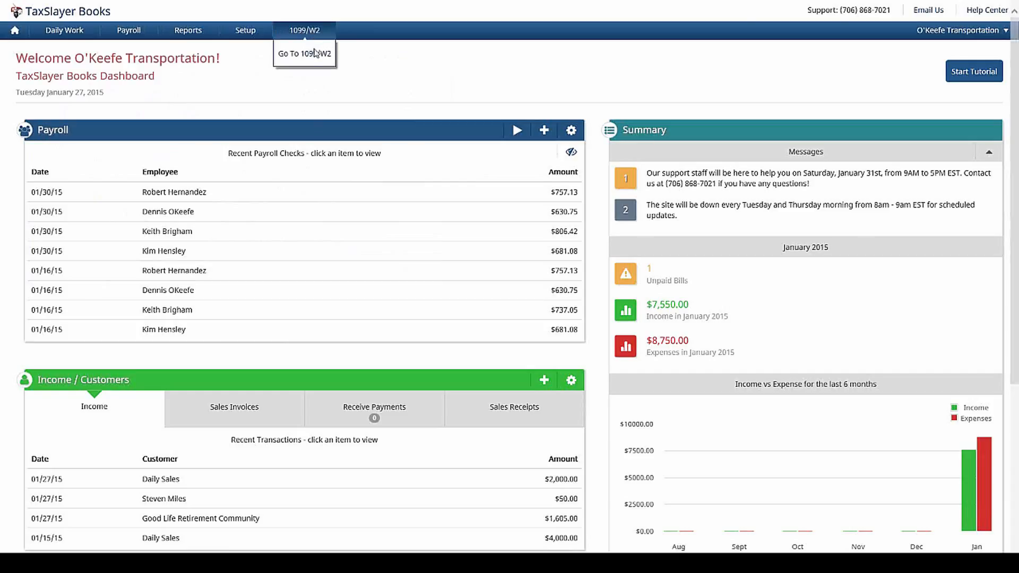
click(315, 55)
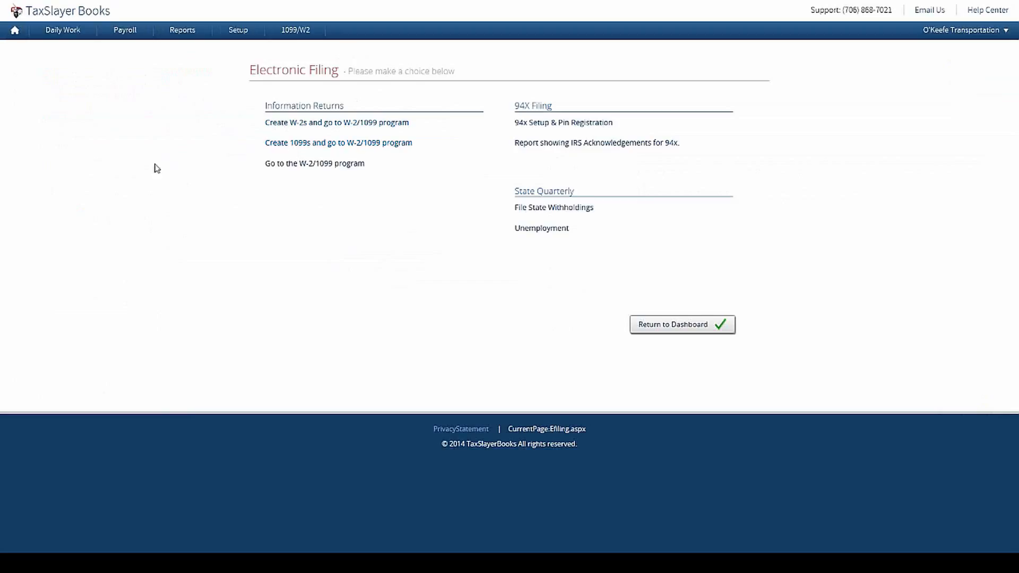
Step: In the W-2/1099 program, start a blank W-2, delete it, and return to the Books dashboard
click(323, 165)
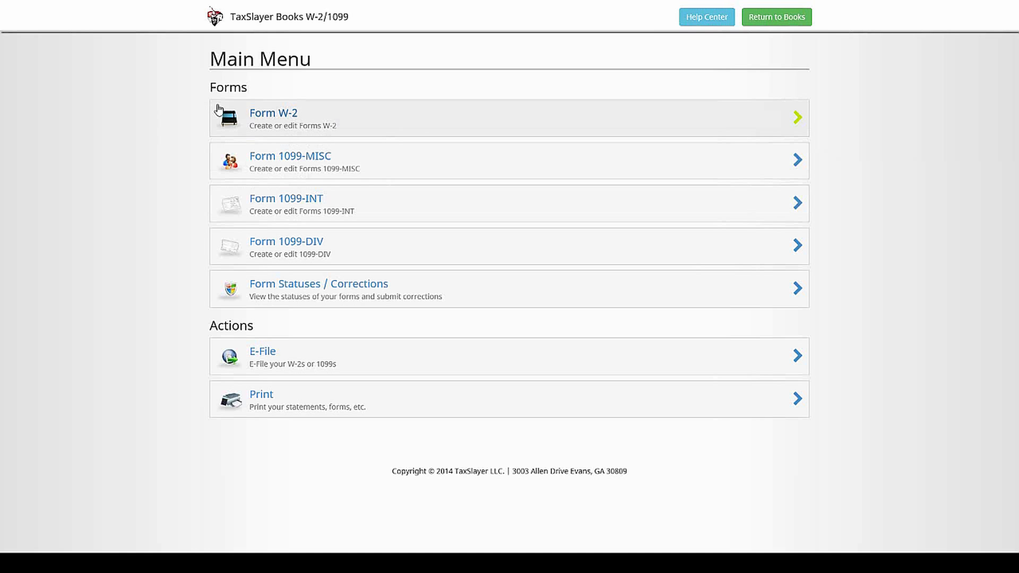
click(254, 116)
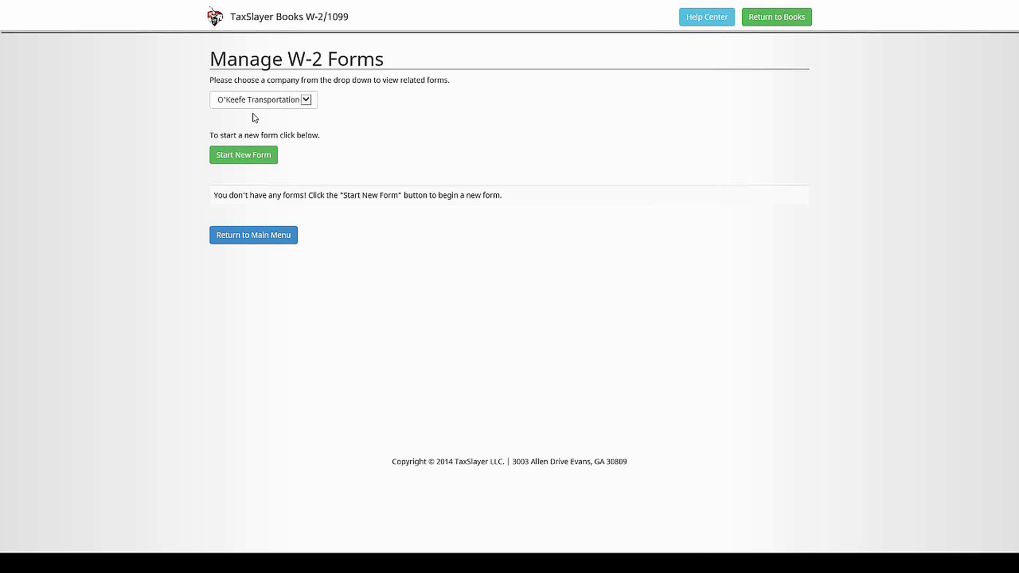
click(266, 167)
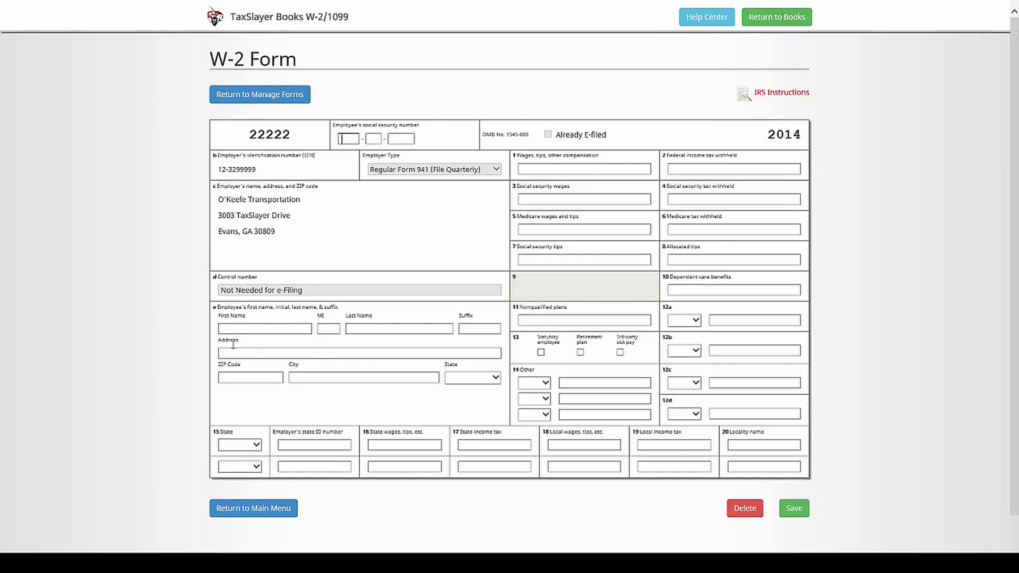
scroll(257, 347, down, 2)
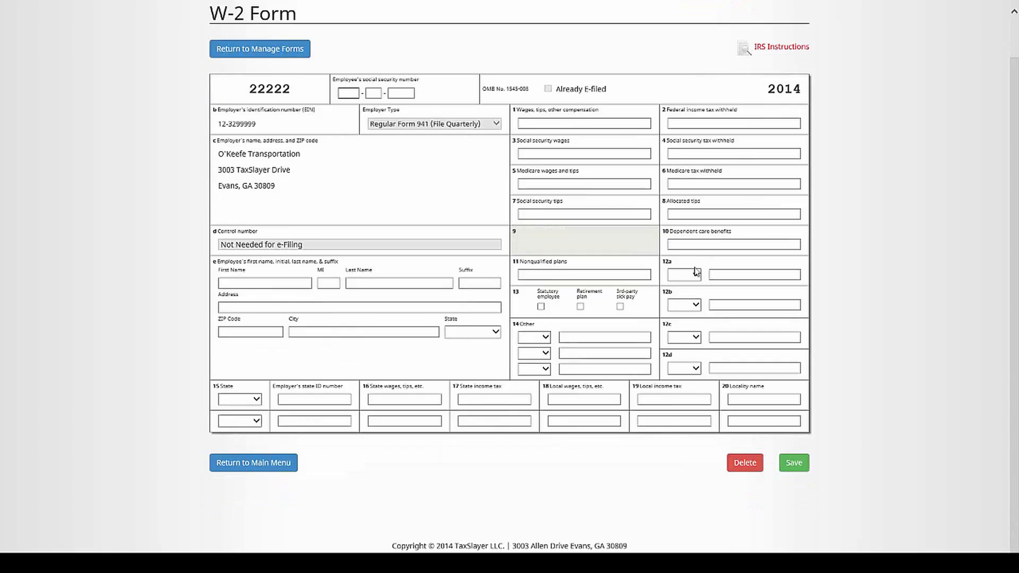
click(740, 464)
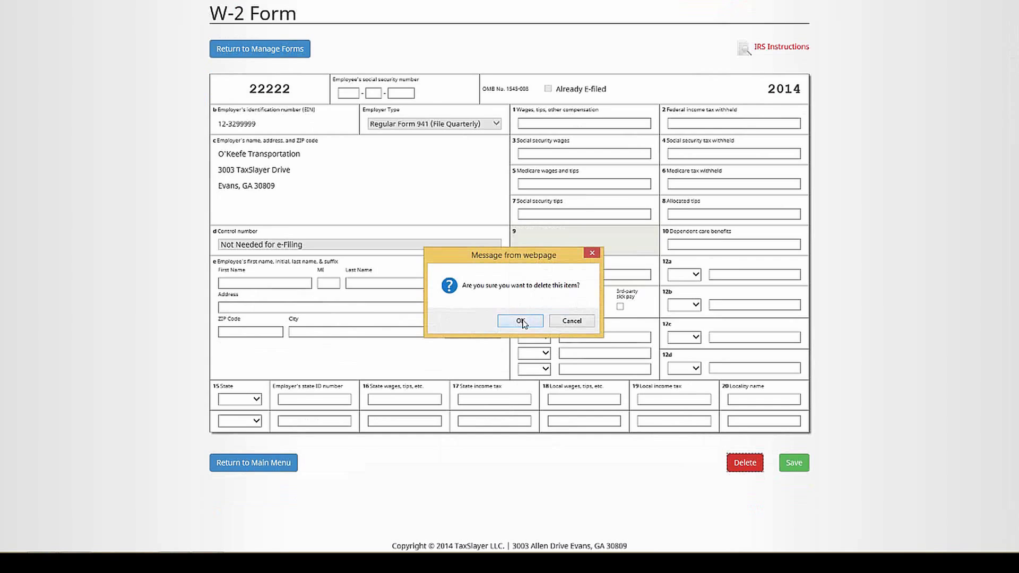
click(521, 321)
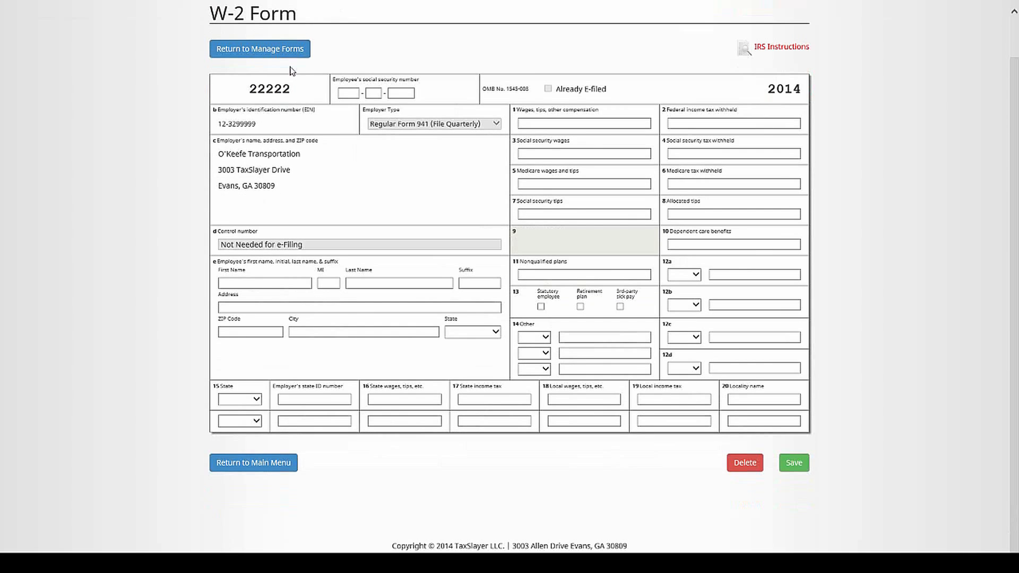
click(293, 51)
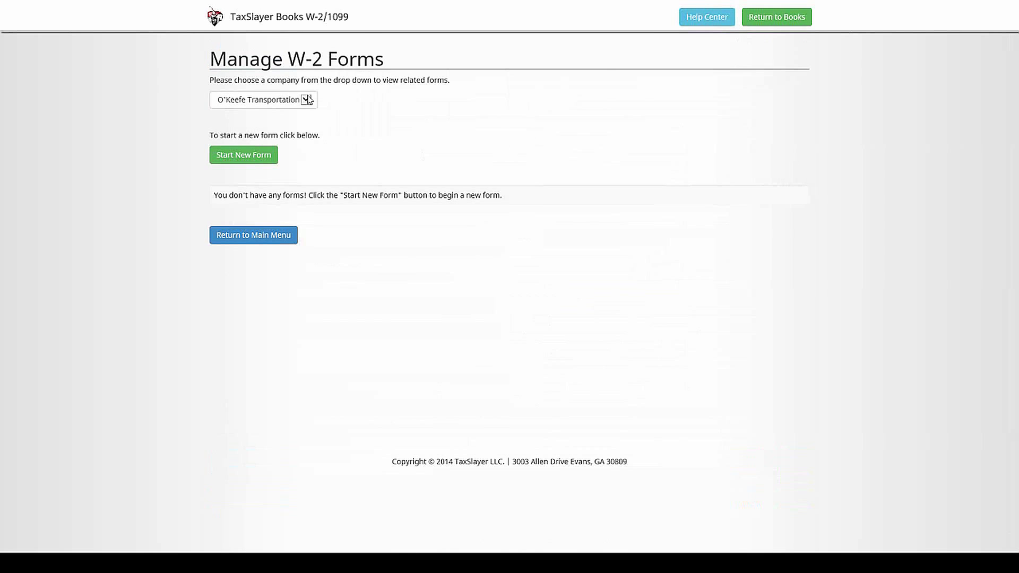
click(774, 17)
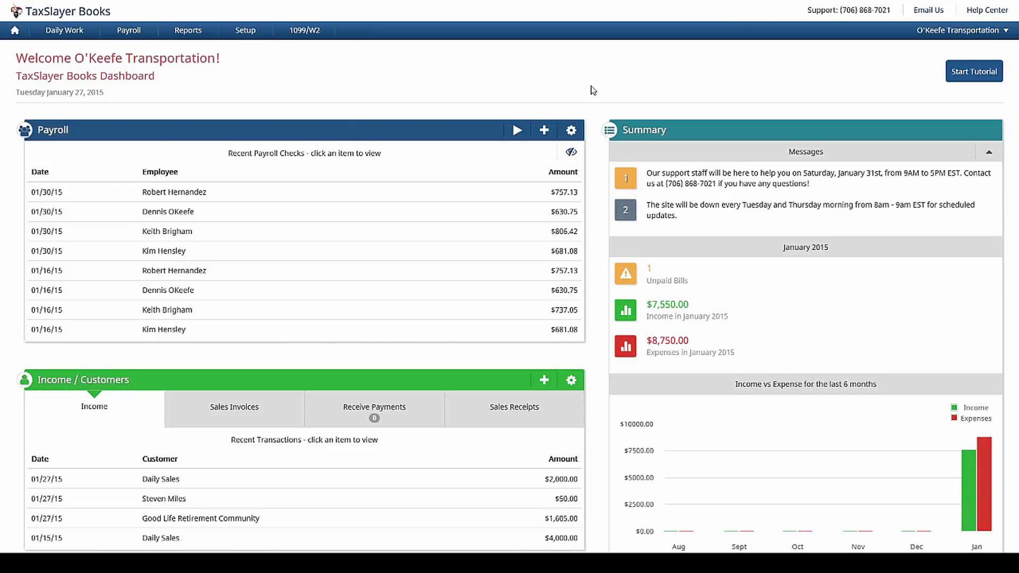
Step: Check Sales Tax Setup, then run the Sales Tax Liability report for 1/1/2015–3/31/2015 on Cash basis
click(246, 31)
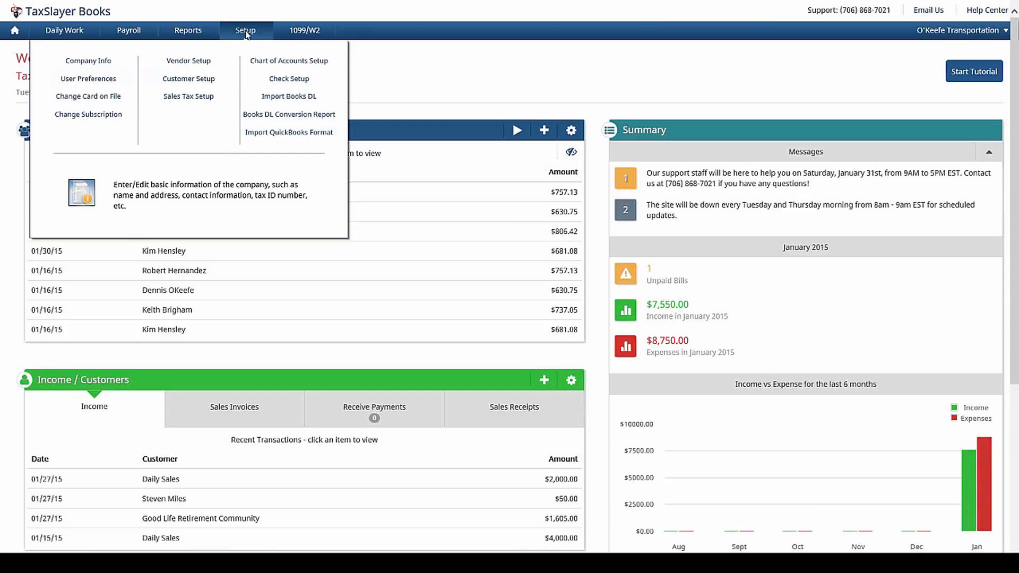
click(189, 97)
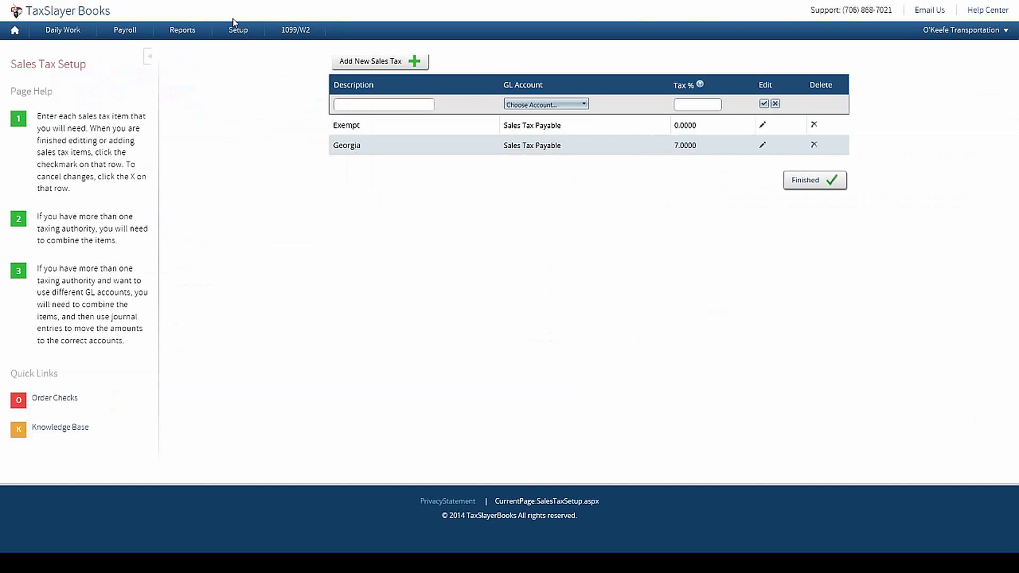
click(193, 31)
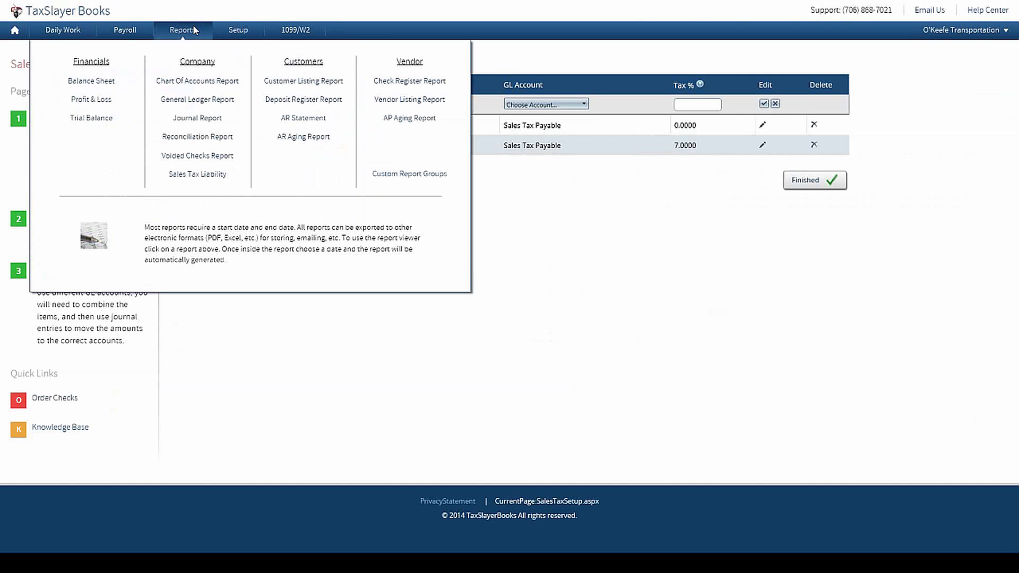
click(207, 179)
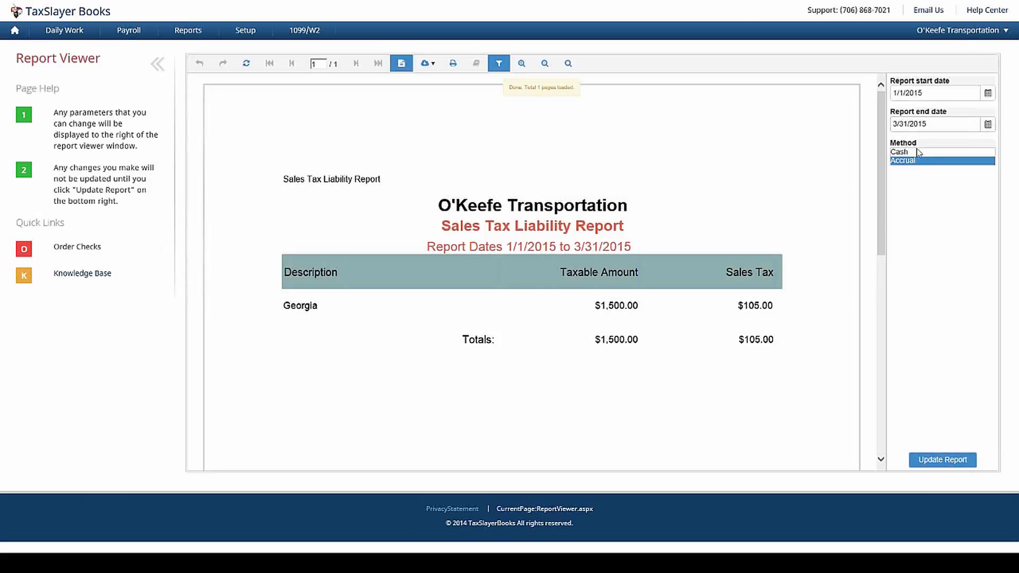
click(919, 153)
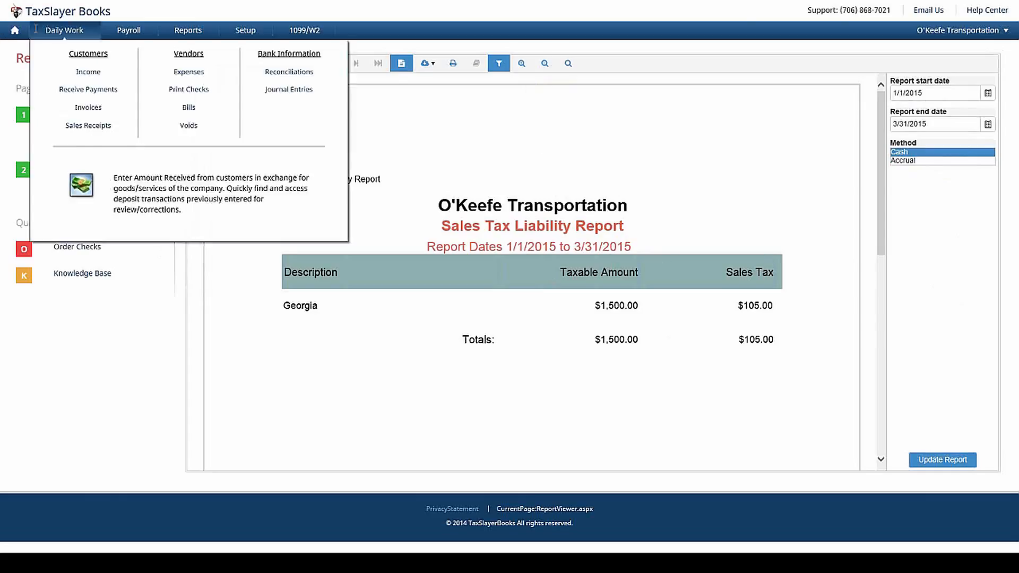
Step: Open a new Journal Entry form from Daily Work and check its 1/27/2015 entry date
click(14, 33)
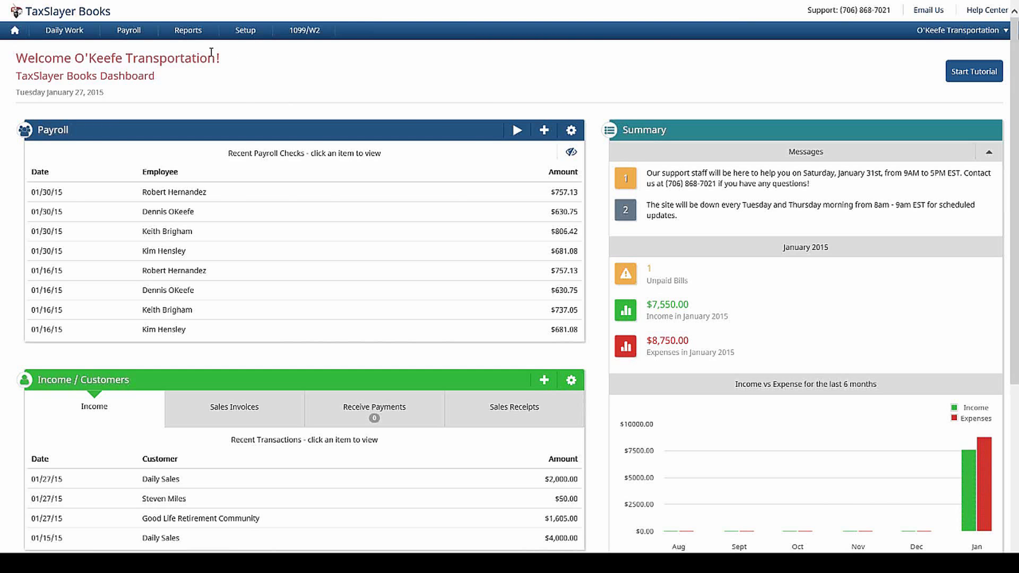
mouse_move(65, 40)
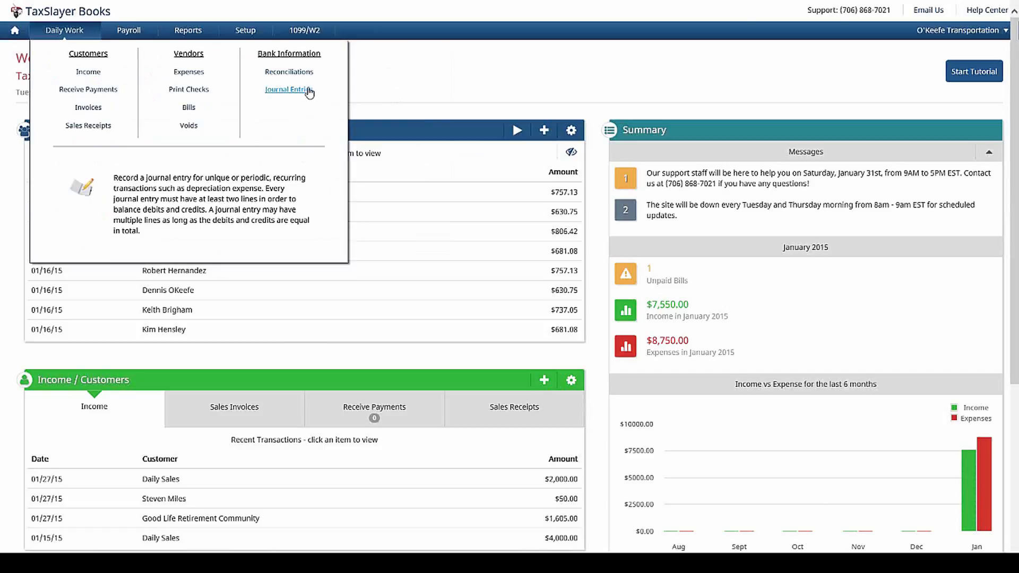
click(309, 94)
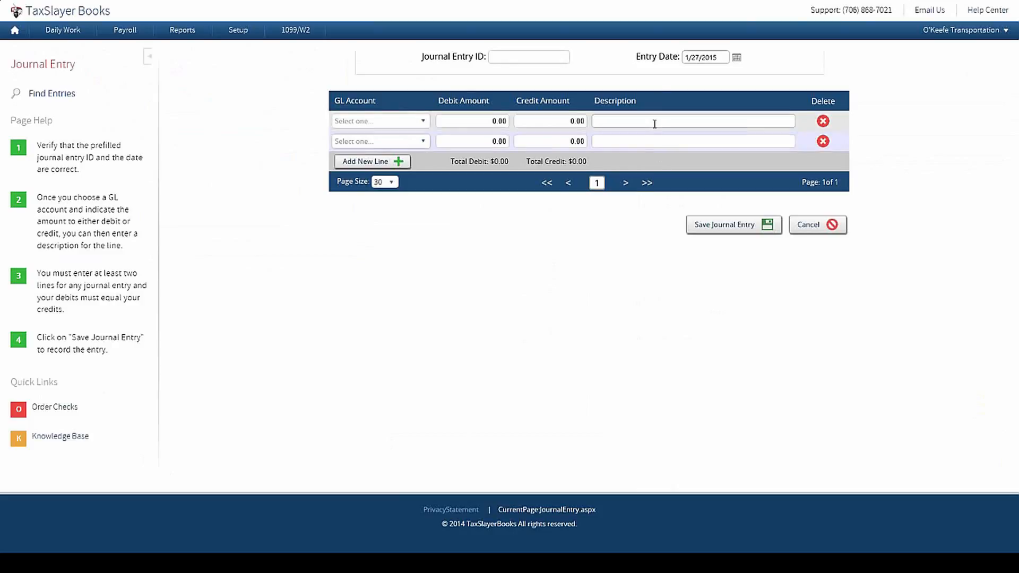
click(718, 56)
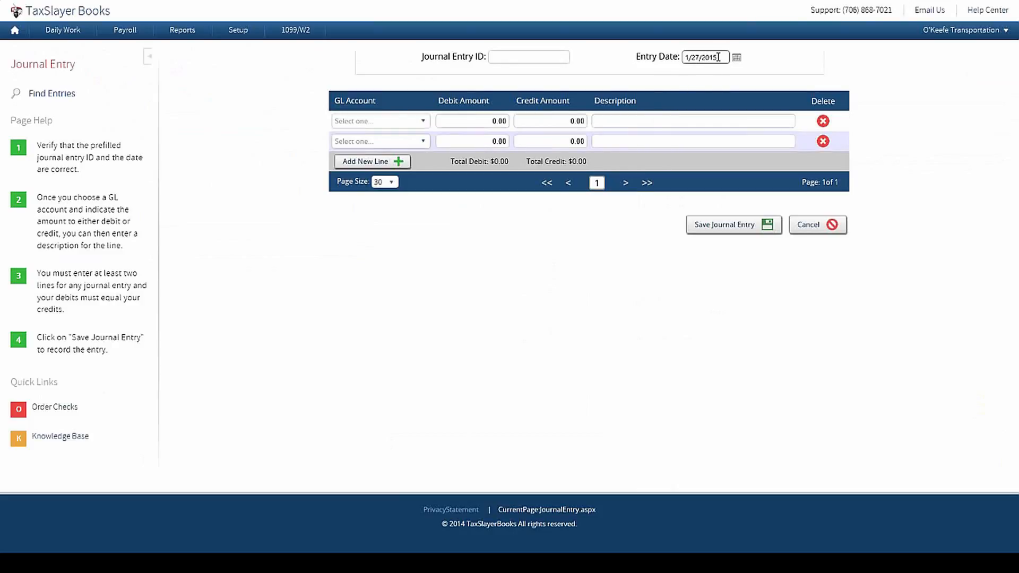
Step: Open the Cash account reconciliation covering 1/1/2015 to 1/31/2015 from Daily Work
click(16, 31)
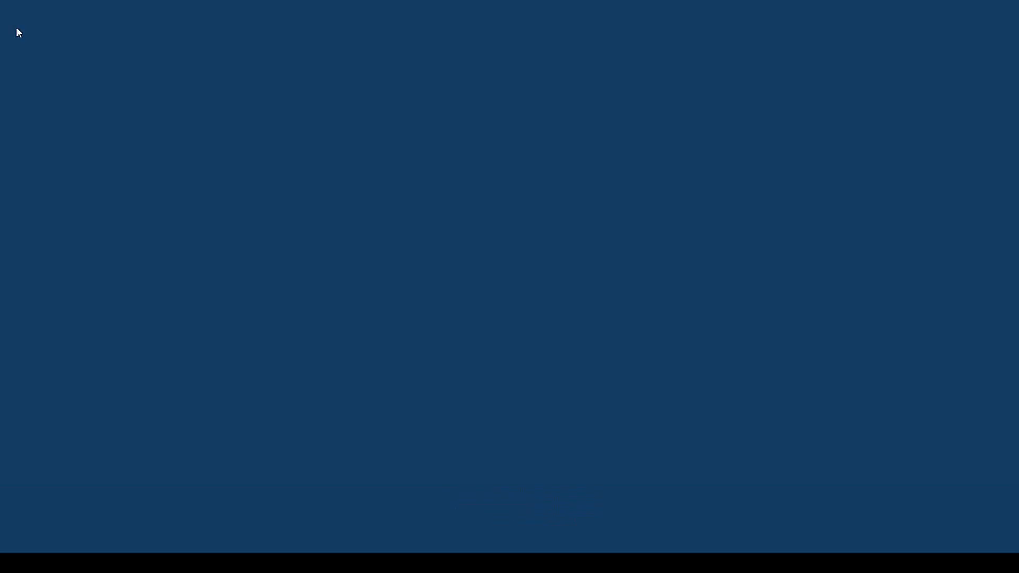
mouse_move(68, 33)
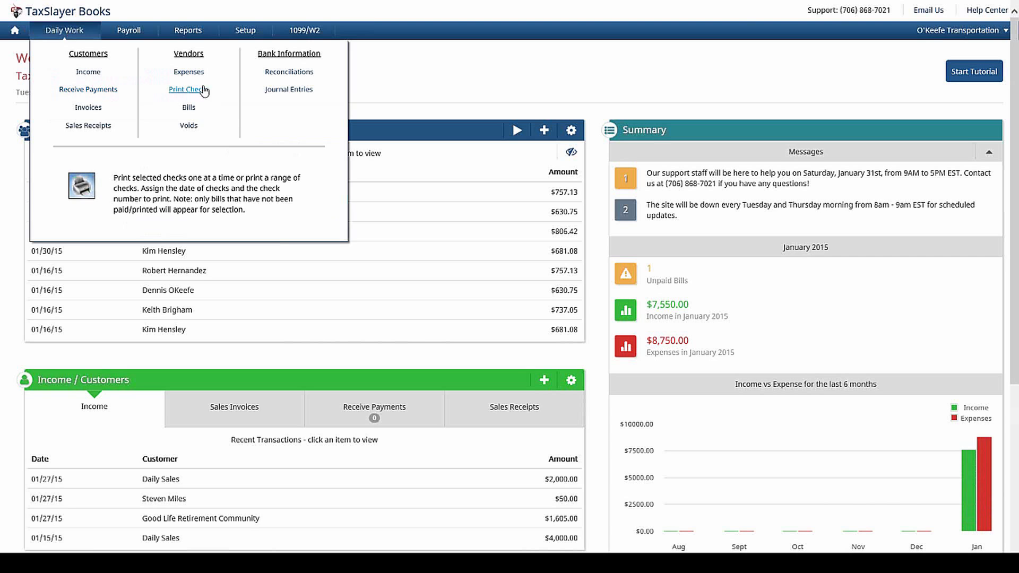
click(268, 74)
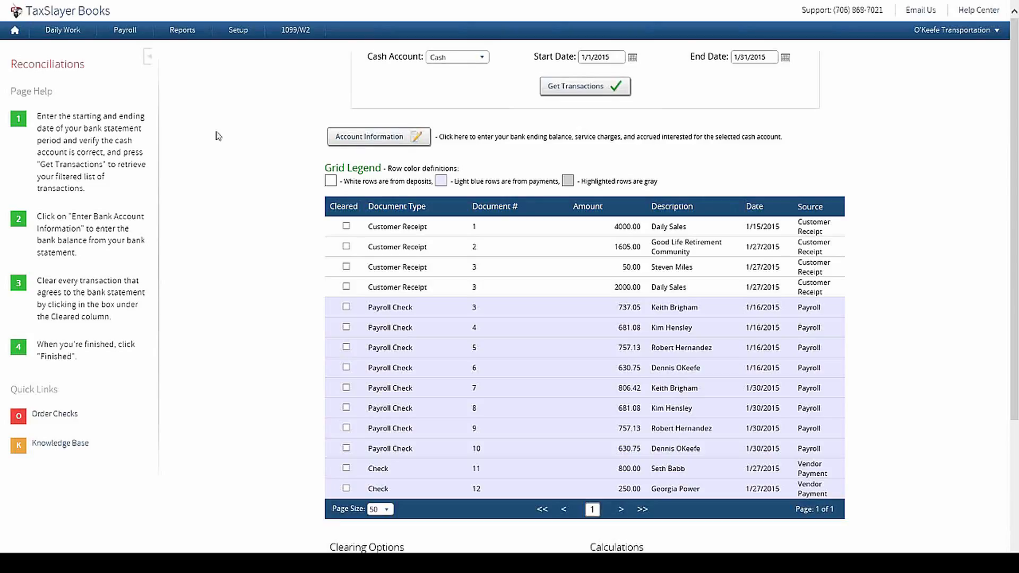
Step: Return to the dashboard and minimize the browser to reveal the 'Goals for this demo' slide
click(15, 32)
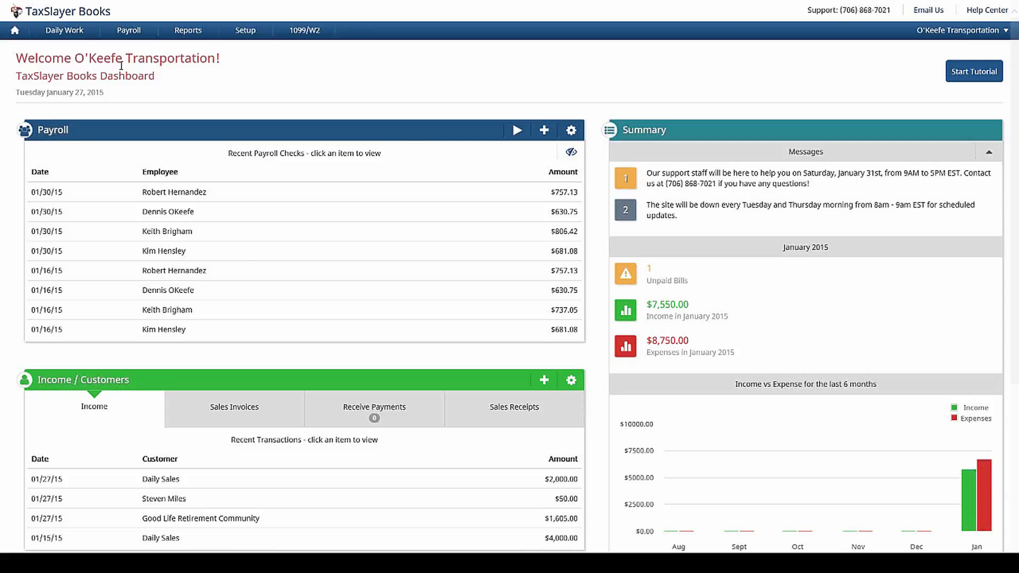
mouse_move(824, 5)
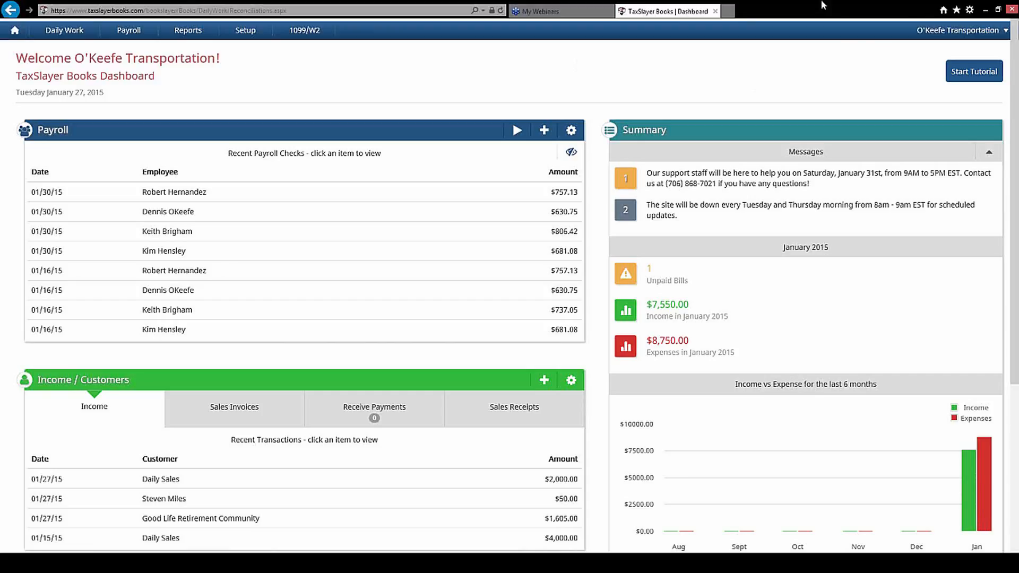
click(991, 11)
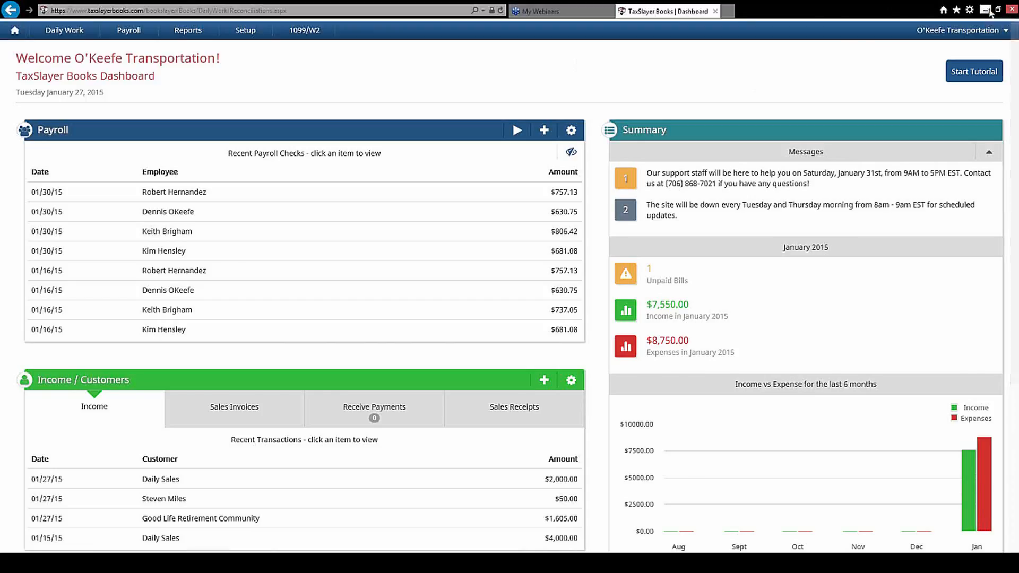